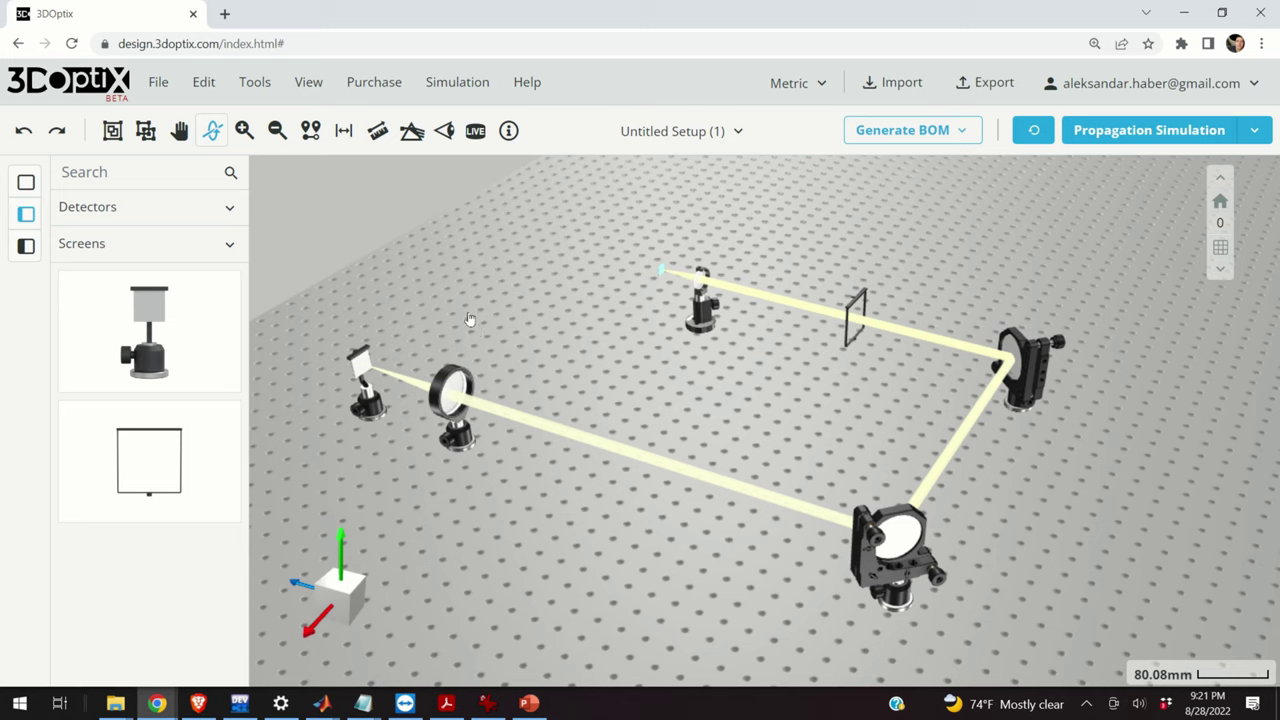
left_click_drag(429, 297, 120, 47)
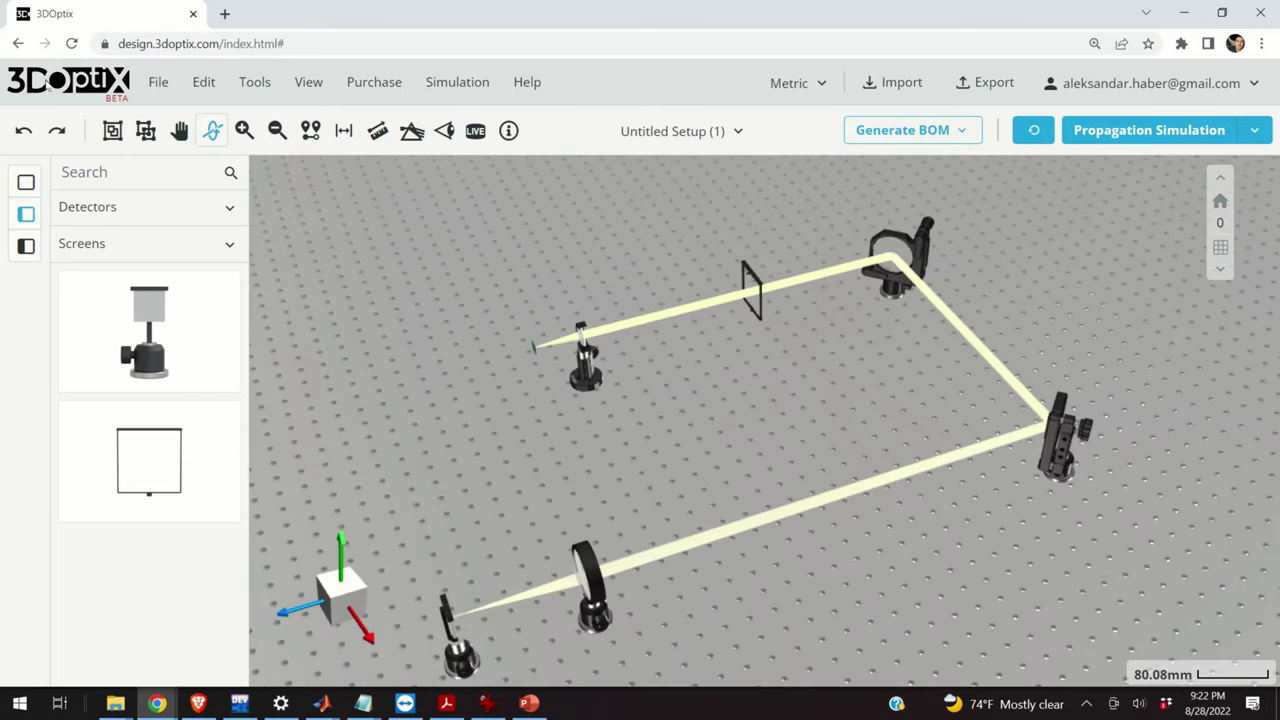
left_click_drag(537, 438, 422, 447)
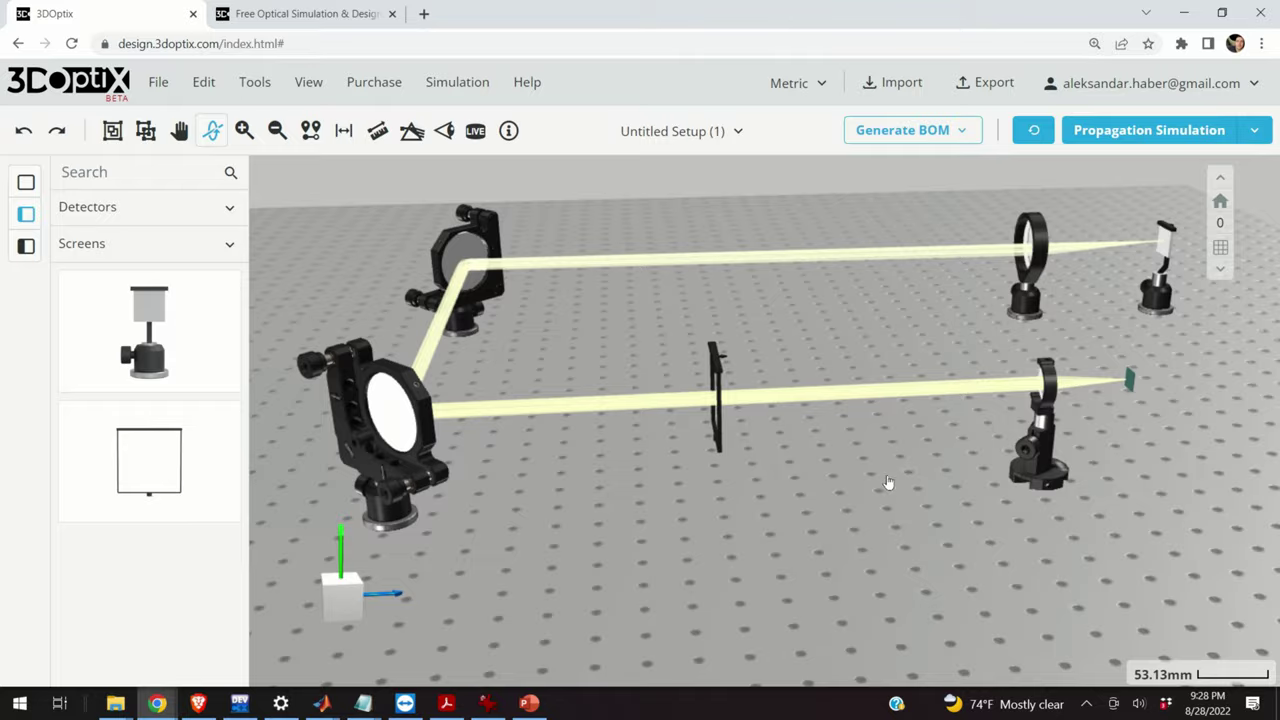
left_click_drag(888, 482, 700, 460)
- Switch to the 3DOptix website and open its free beta registration page at the e-mail field
left_click(300, 13)
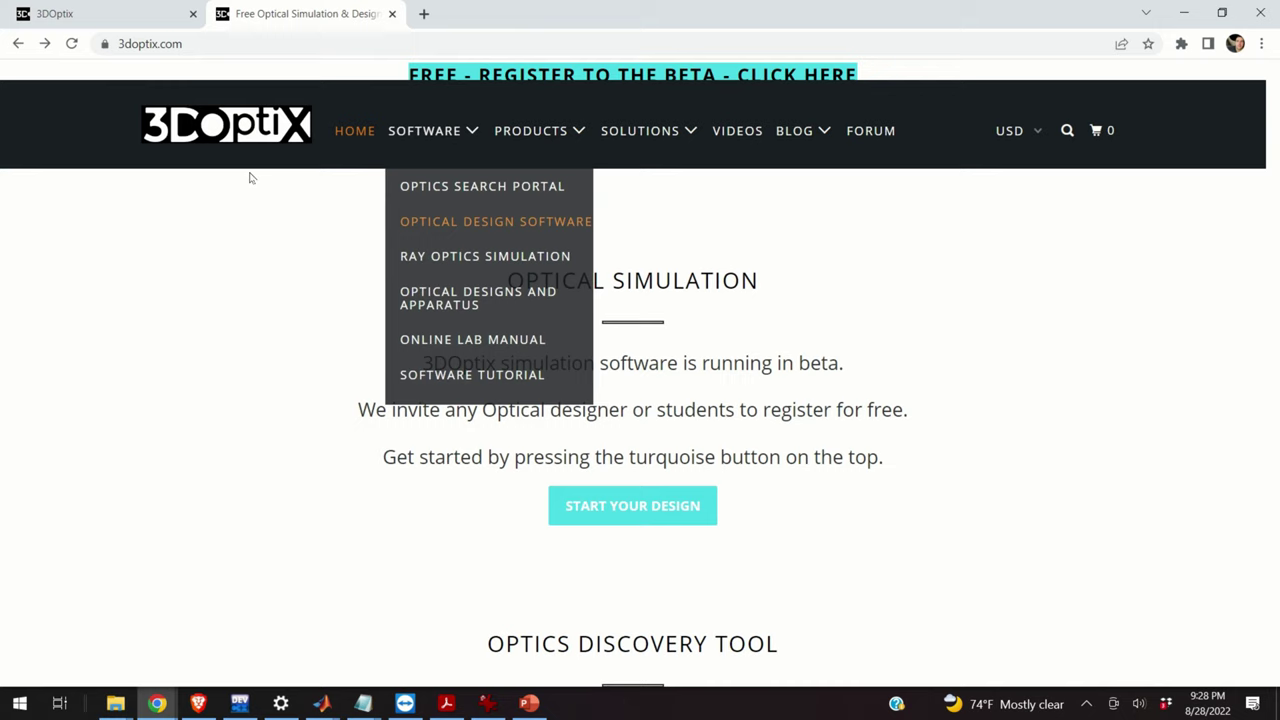
double_click(207, 44)
triple_click(249, 40)
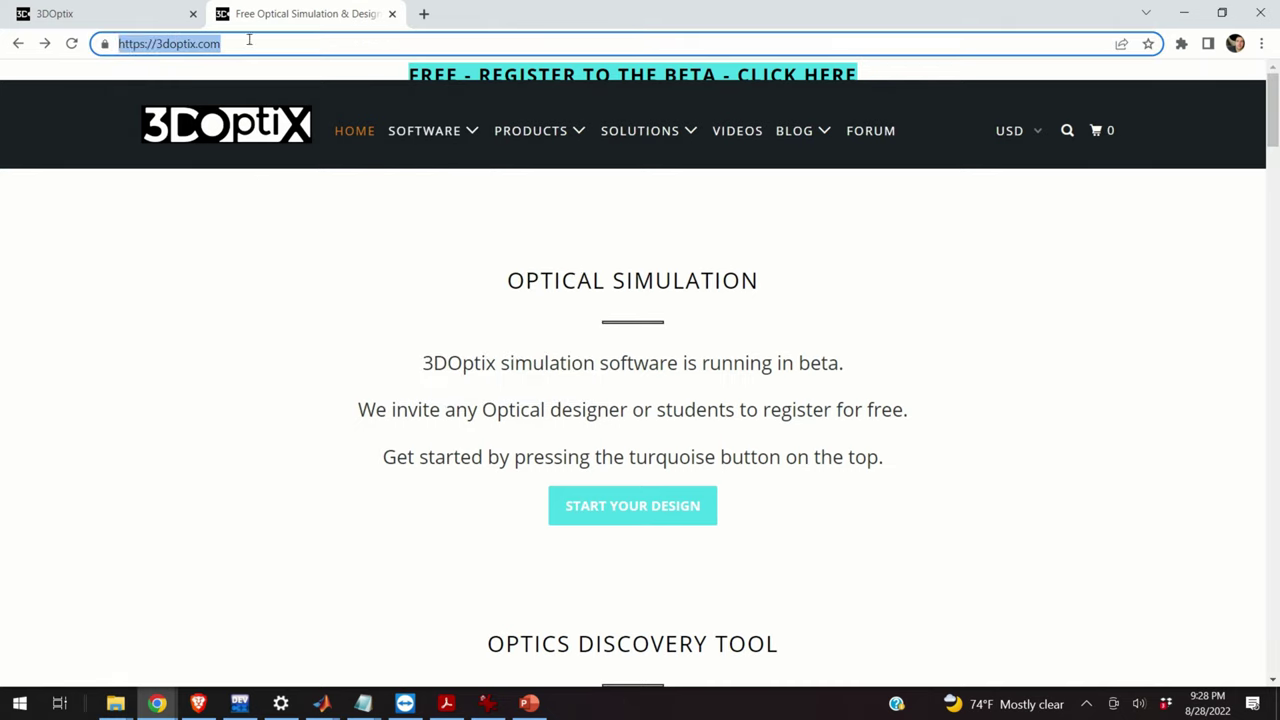
left_click(267, 45)
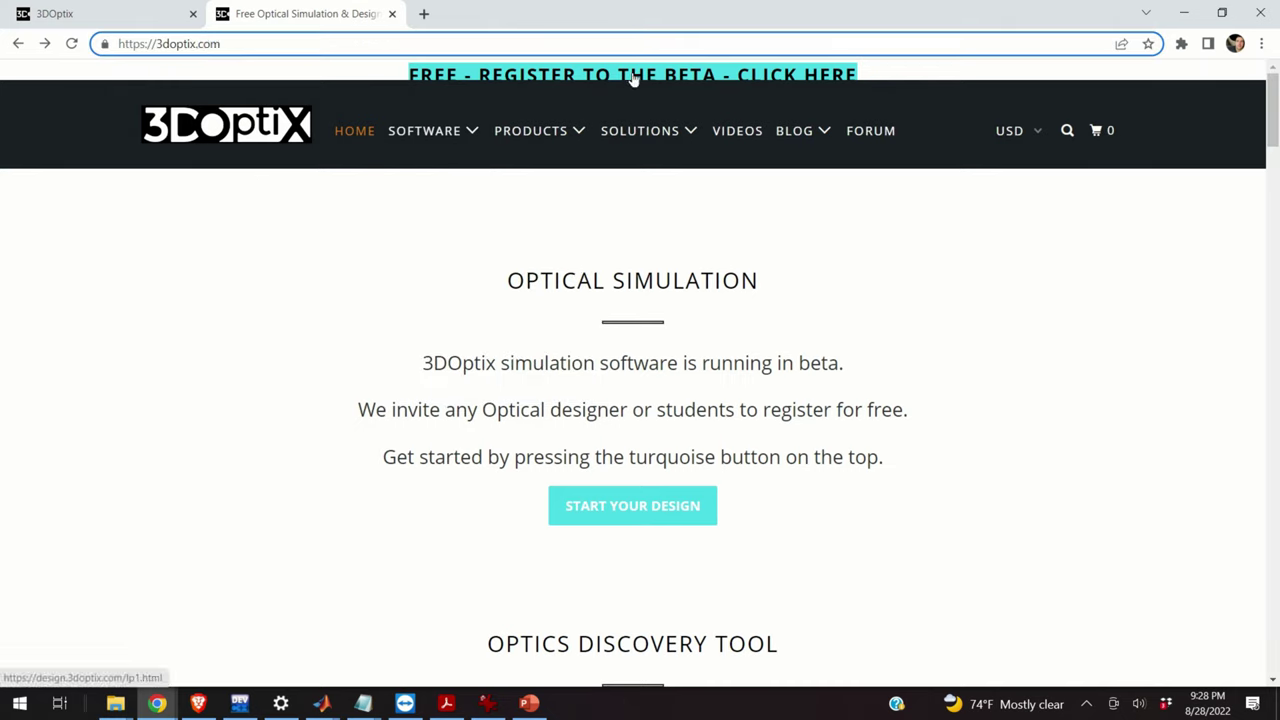
left_click(640, 77)
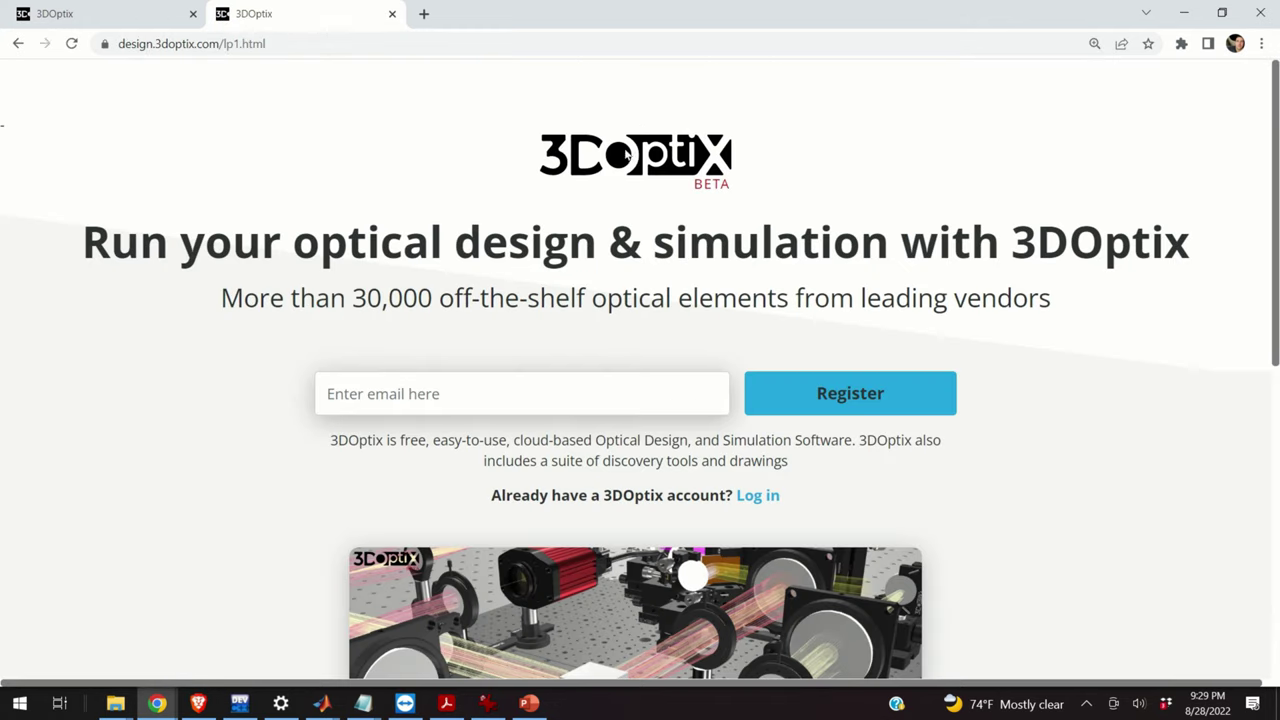
left_click(361, 395)
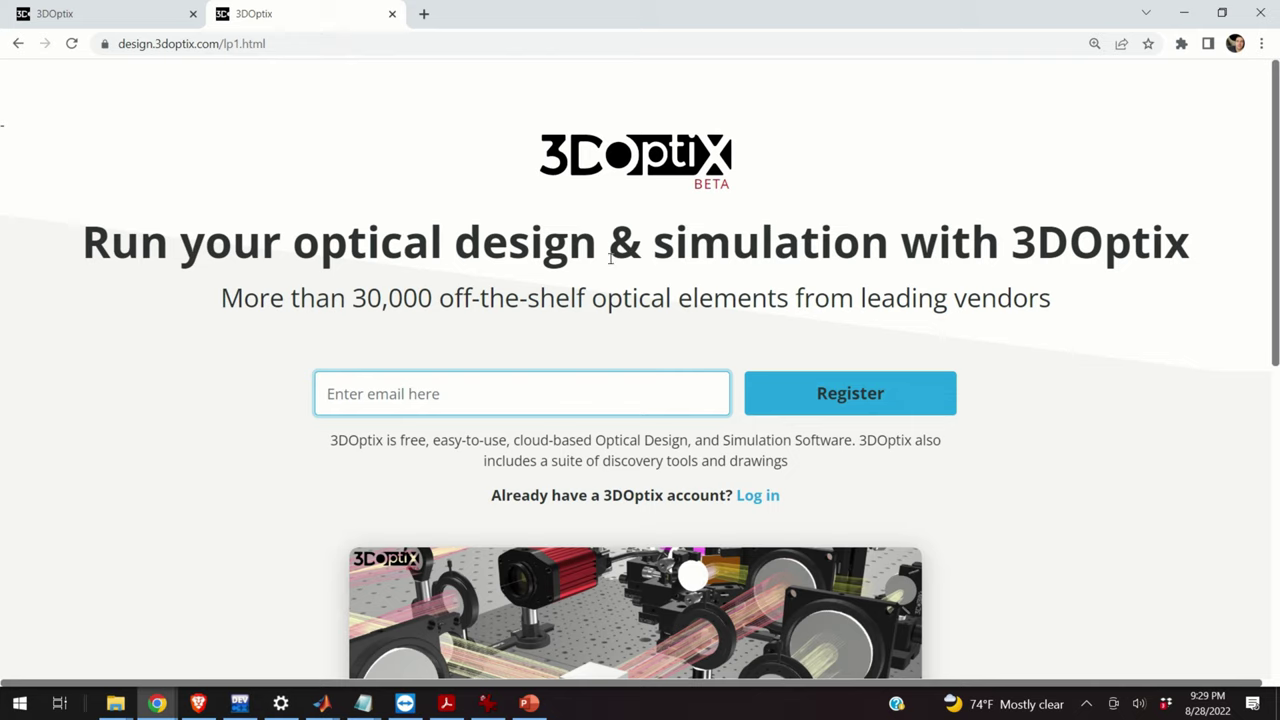
- Return to the design workspace and examine the finished setup along the beam path, from the source through the lenses and mirrors to the screen
left_click(119, 20)
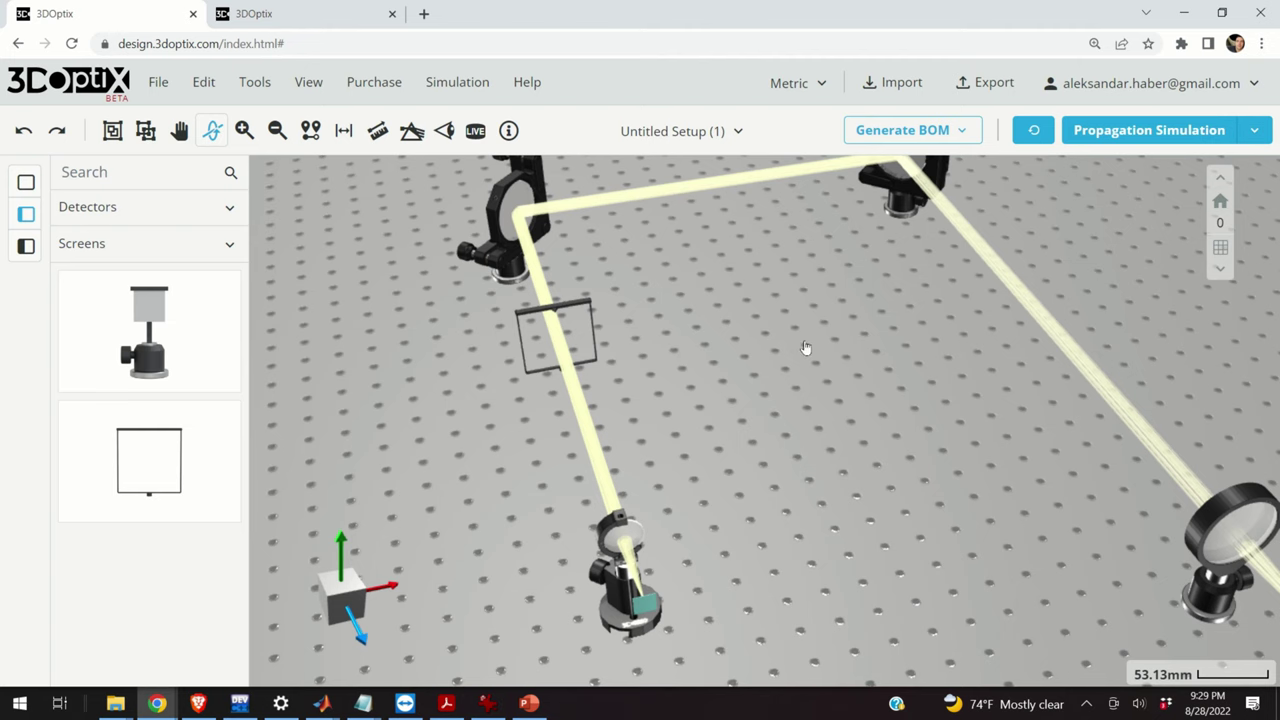
left_click_drag(817, 348, 858, 345)
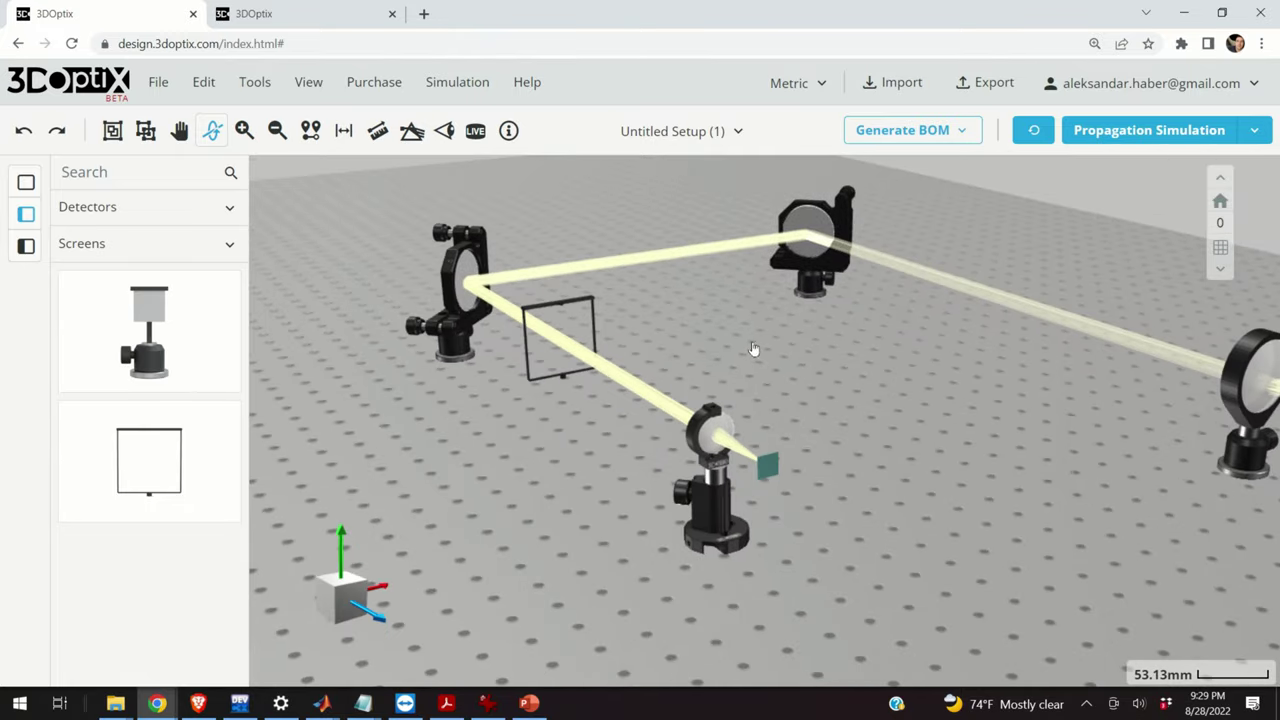
left_click_drag(977, 447, 972, 517)
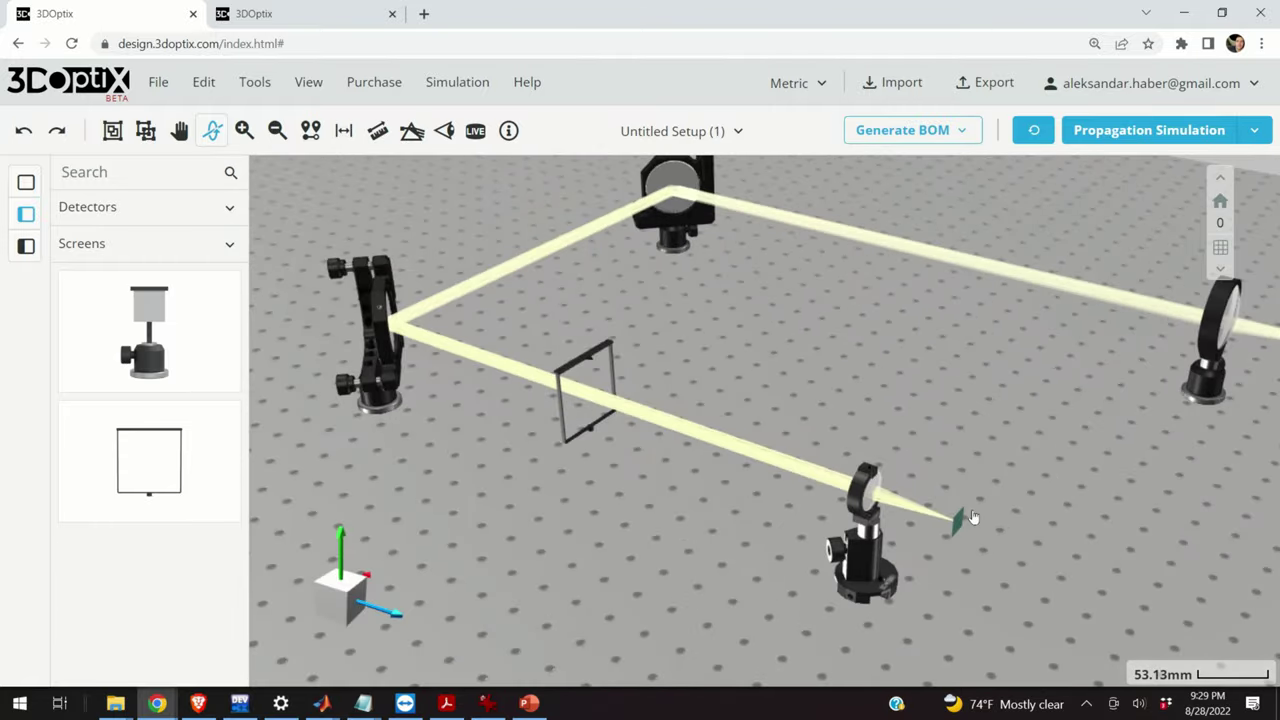
left_click_drag(925, 577, 505, 395)
left_click_drag(506, 343, 397, 392)
left_click_drag(593, 298, 336, 291)
left_click_drag(720, 298, 917, 274)
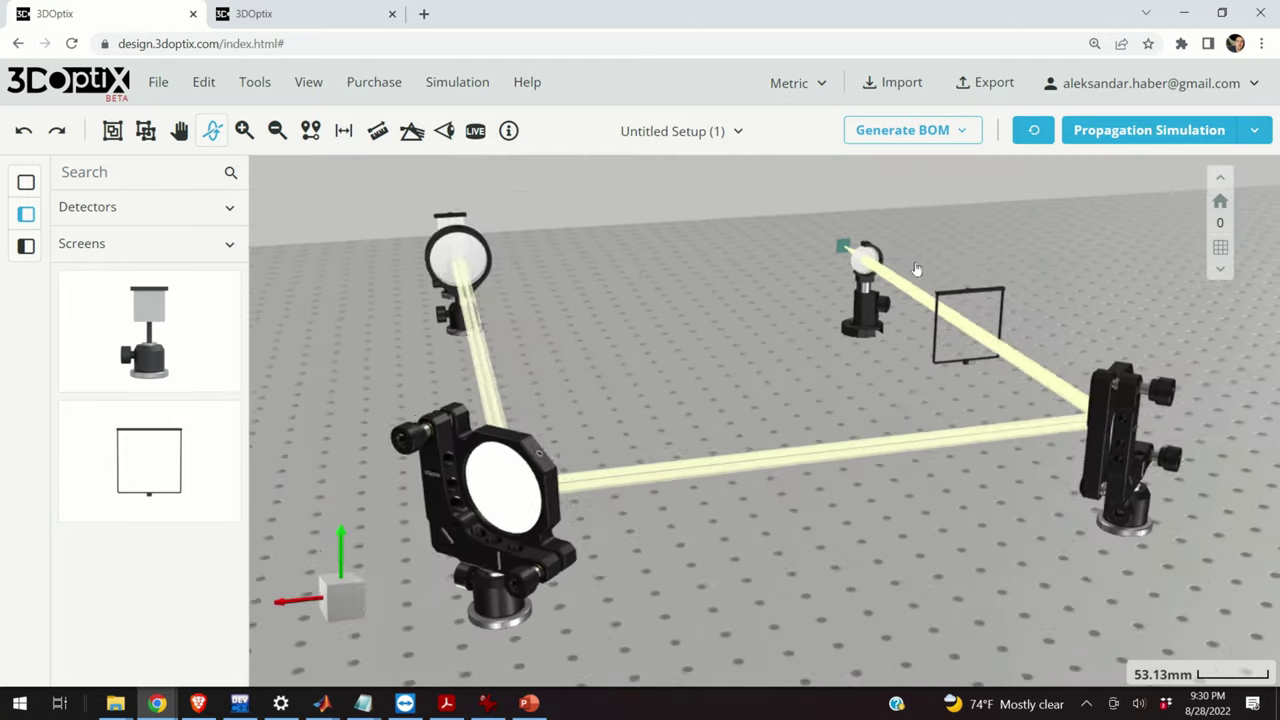
left_click_drag(397, 317, 283, 452)
left_click_drag(393, 473, 503, 459)
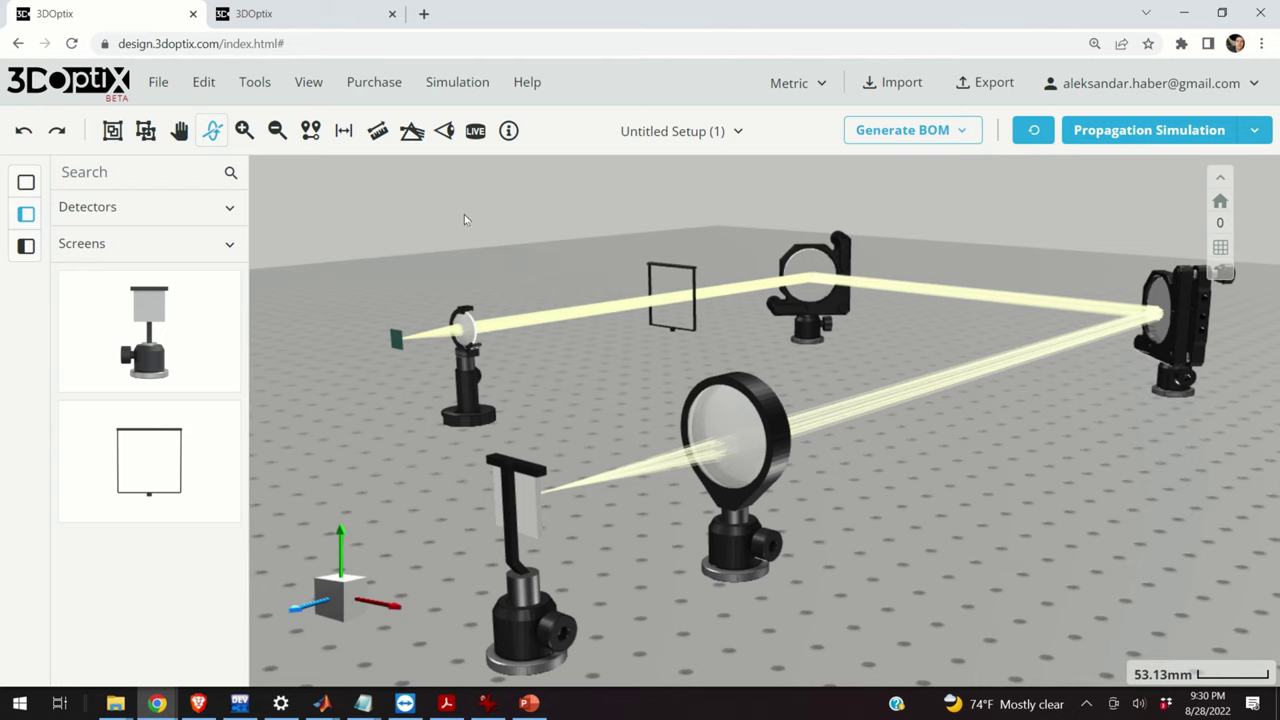
left_click_drag(359, 354, 205, 157)
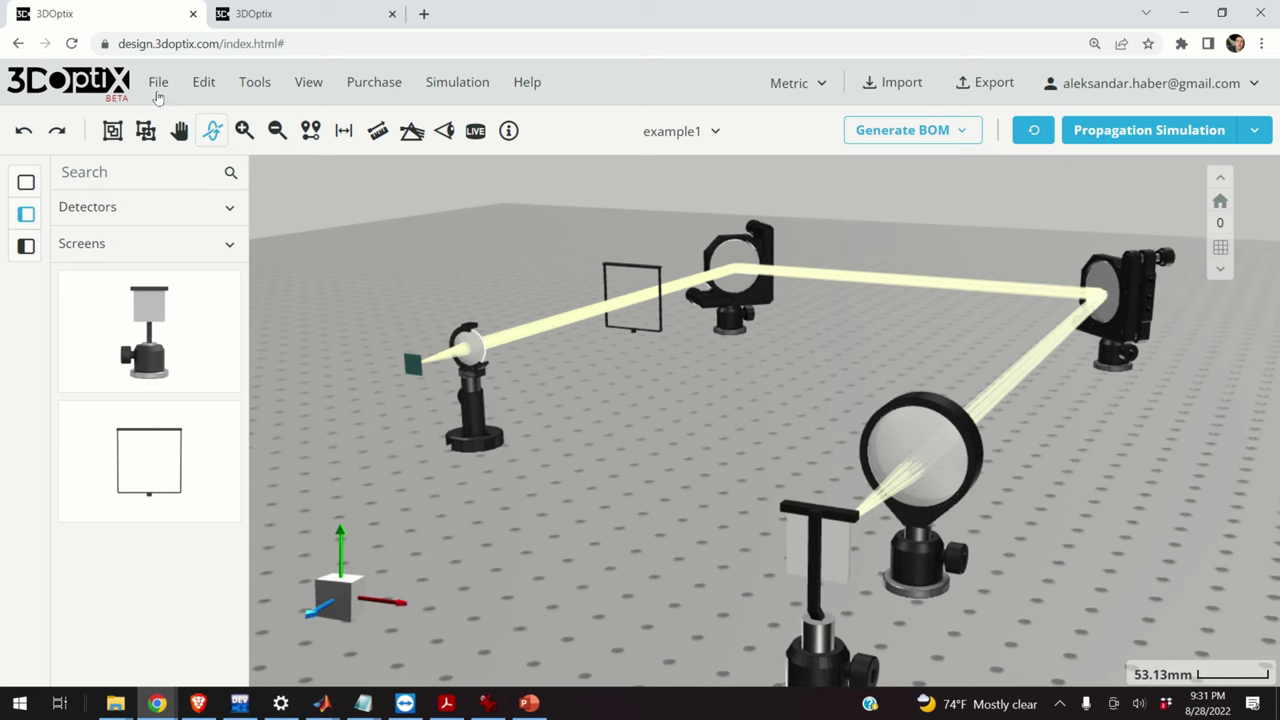
- Start a new empty setup, accepting that unsaved work in the current one is discarded
left_click(159, 82)
left_click(222, 125)
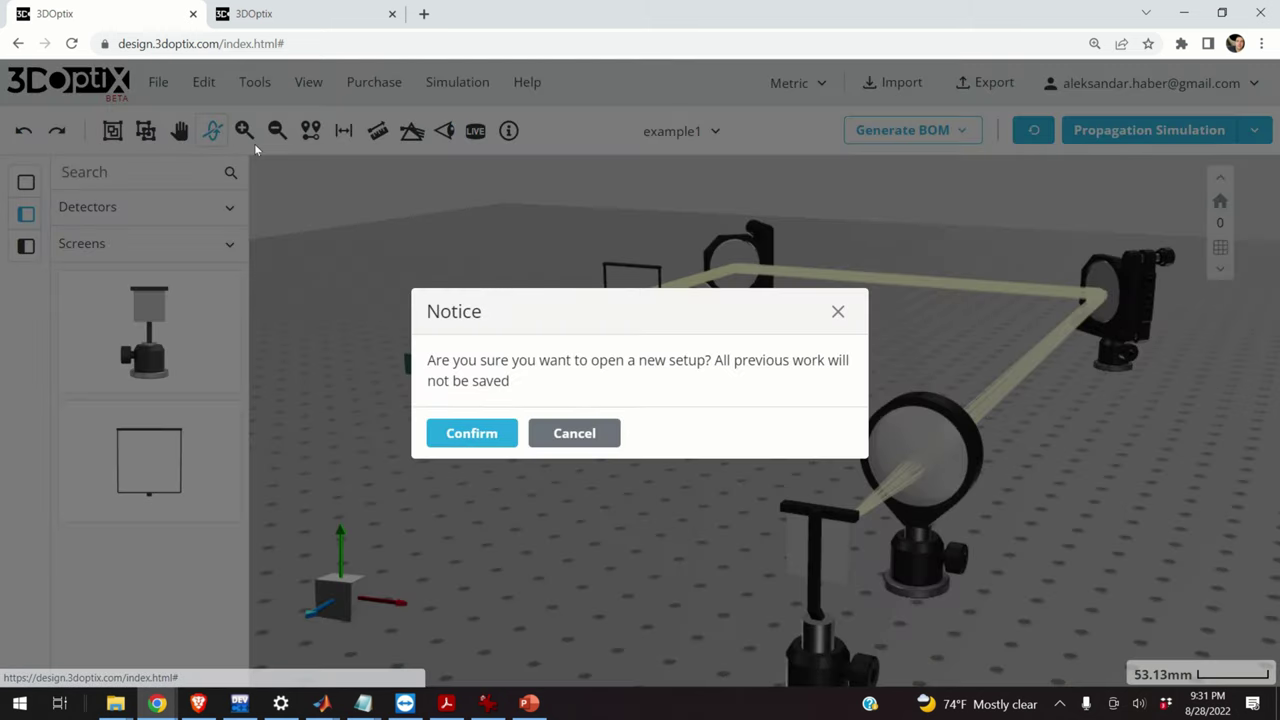
left_click(471, 433)
mouse_move(660, 421)
left_mouse_down()
mouse_move(606, 386)
mouse_move(617, 429)
mouse_move(766, 420)
mouse_move(848, 369)
mouse_move(683, 374)
mouse_move(577, 426)
mouse_move(640, 449)
mouse_move(731, 437)
mouse_move(854, 394)
mouse_move(754, 449)
mouse_move(649, 434)
left_mouse_up()
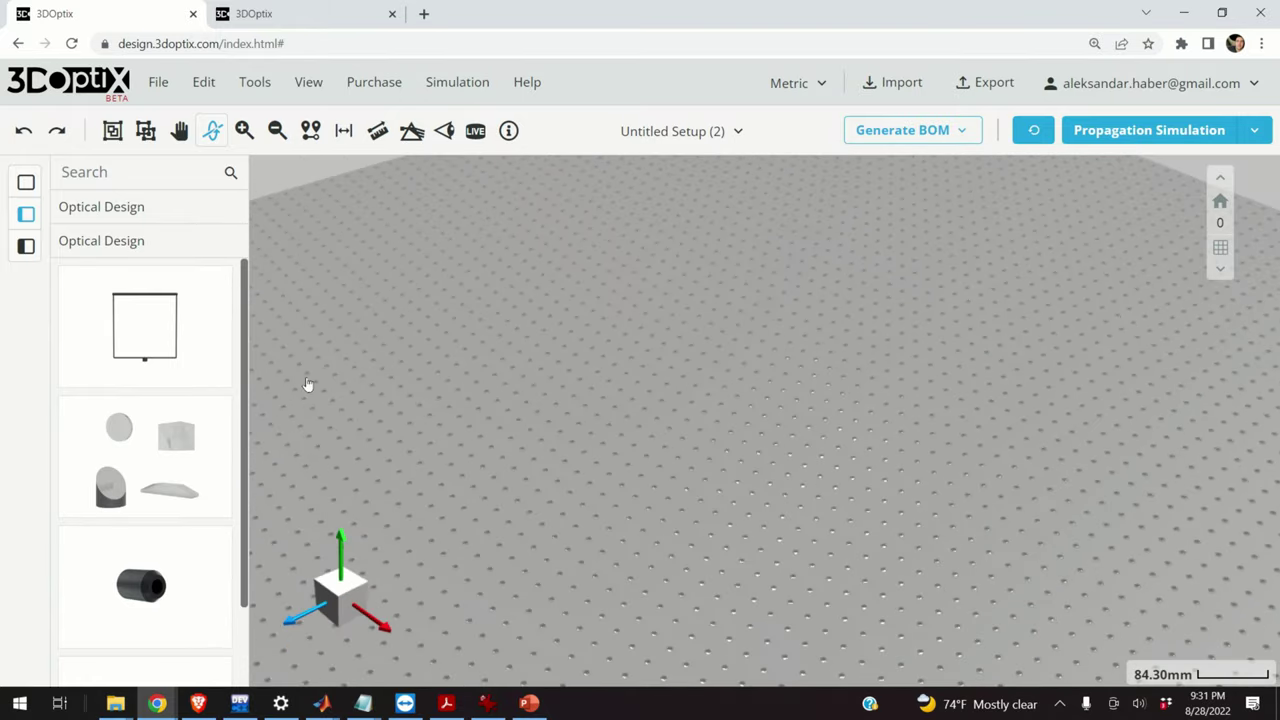
- Place a G0004 General Purpose Source from the optical design catalog on the table and dismiss the source notice
scroll(183, 521, "down", 1)
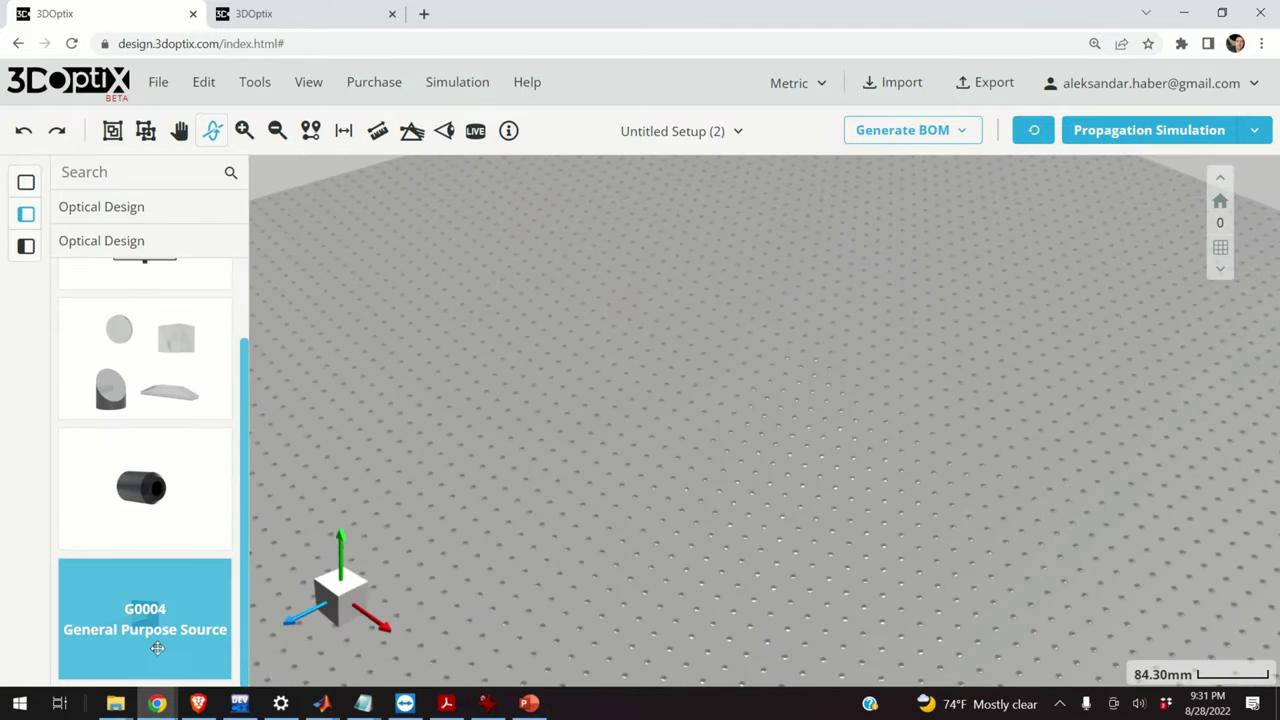
scroll(150, 370, "up", 2)
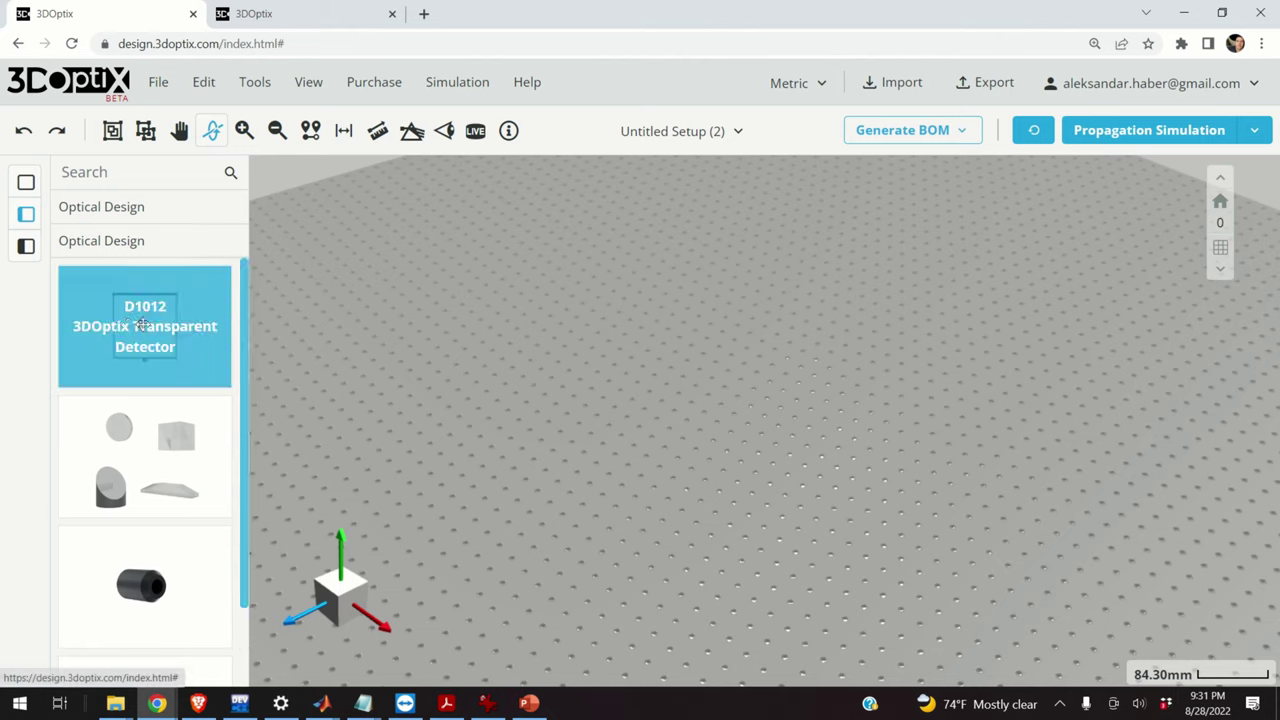
scroll(140, 330, "down", 1)
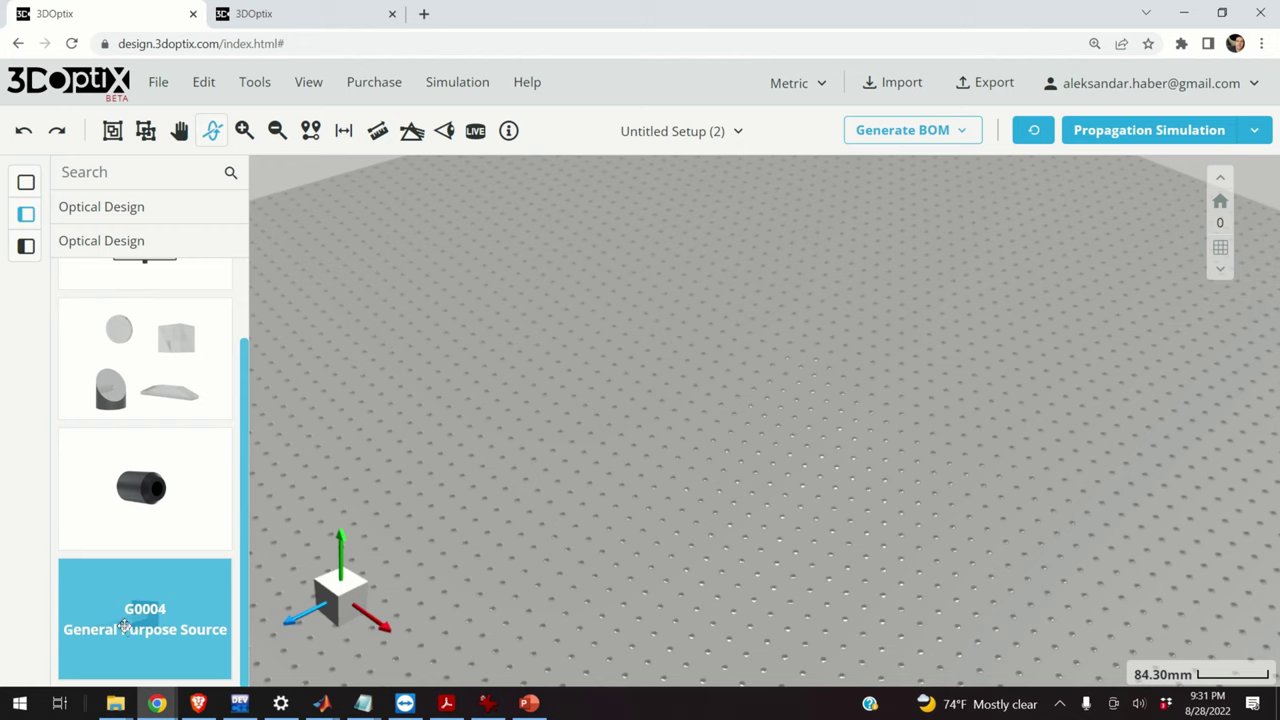
left_click_drag(191, 596, 523, 466)
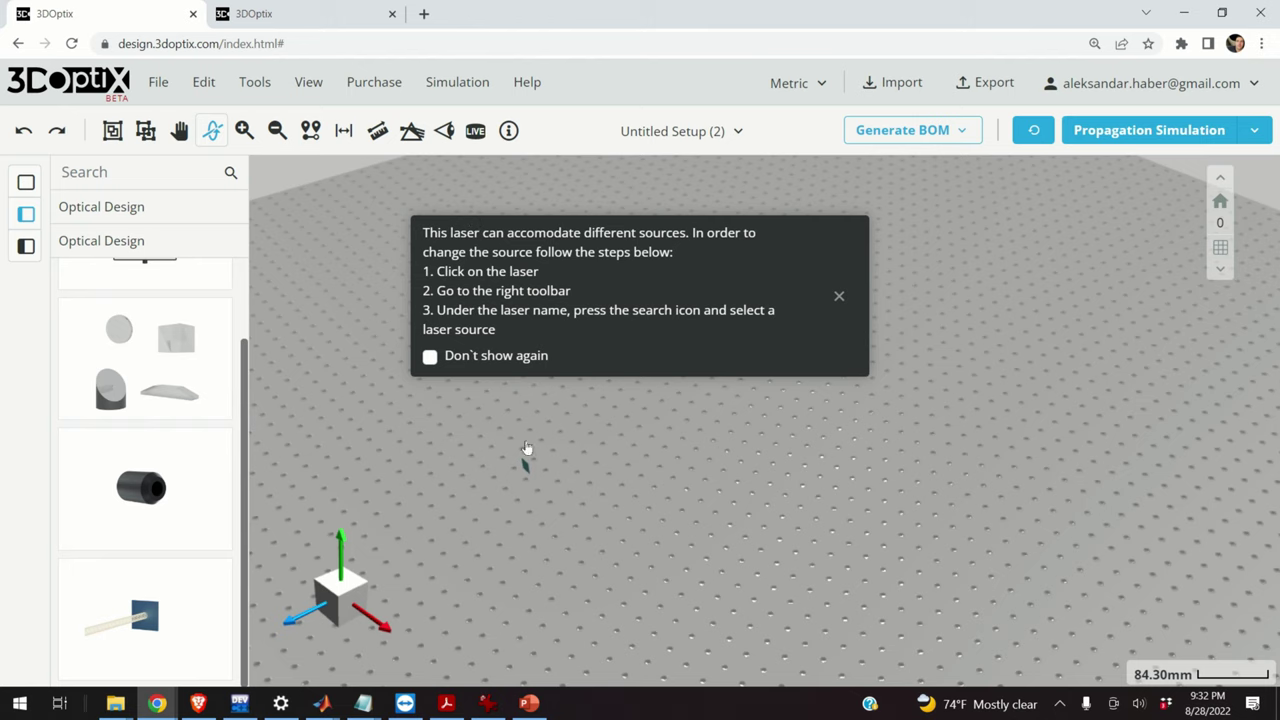
left_click(839, 296)
- Examine the placed source up close from several angles and check the orientation of its axes
scroll(600, 450, "up", 3)
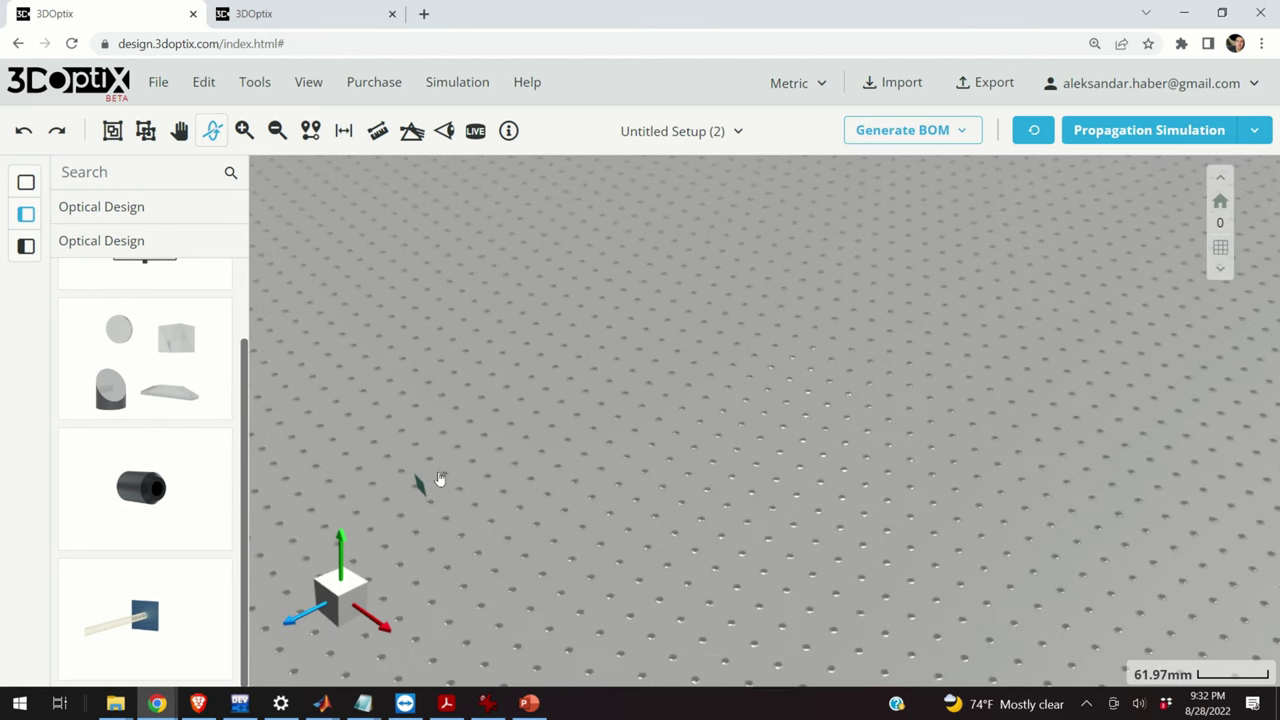
scroll(420, 486, "up", 1)
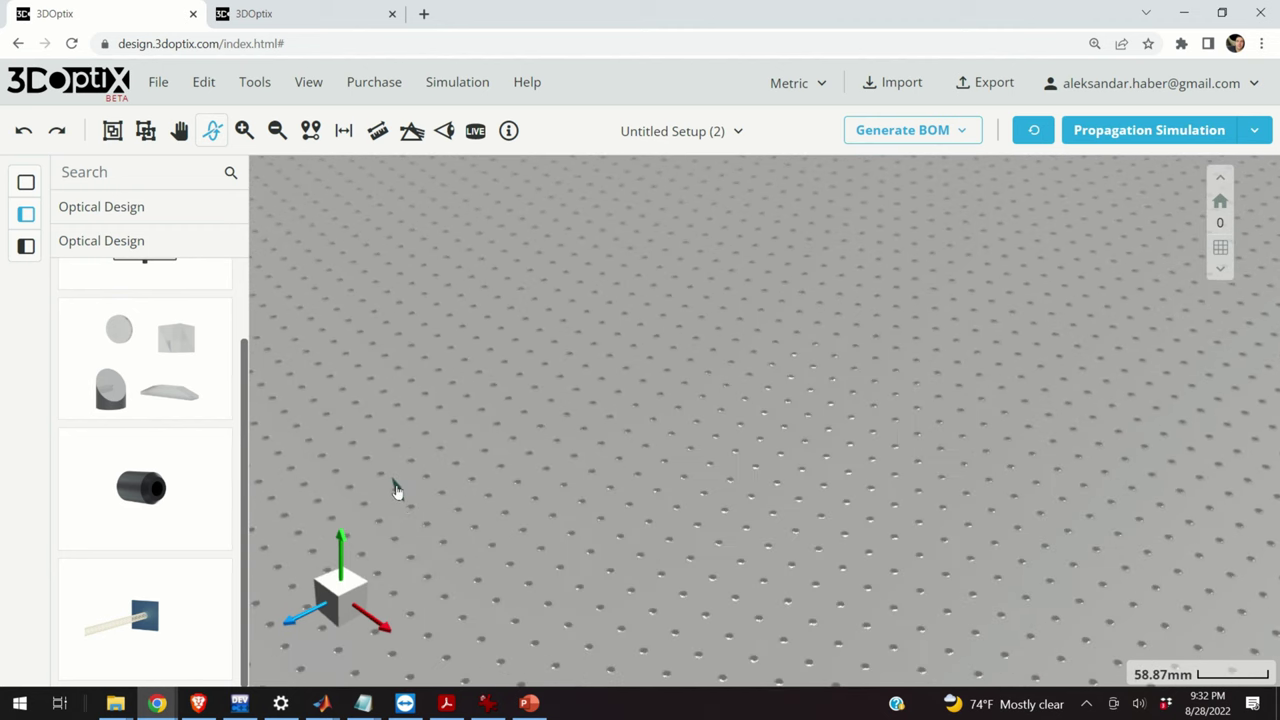
left_click(397, 492)
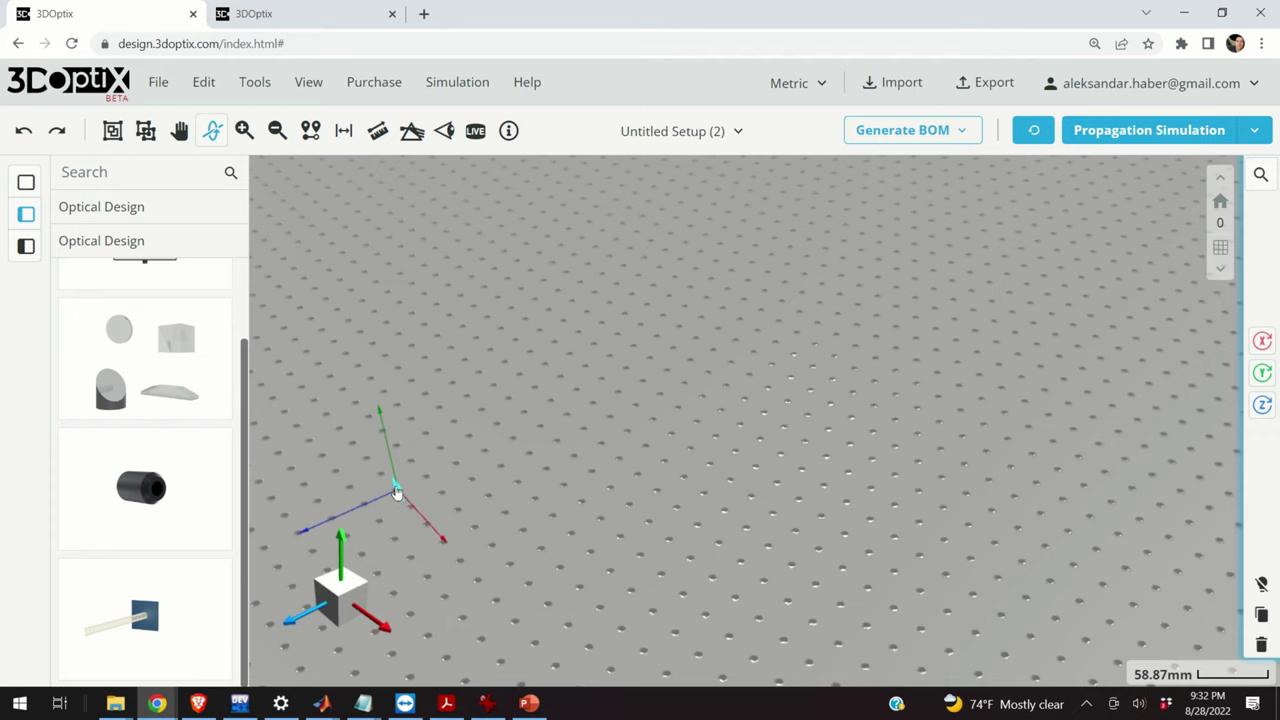
left_click_drag(410, 487, 683, 418)
left_click(689, 543)
left_click_drag(689, 543, 665, 448)
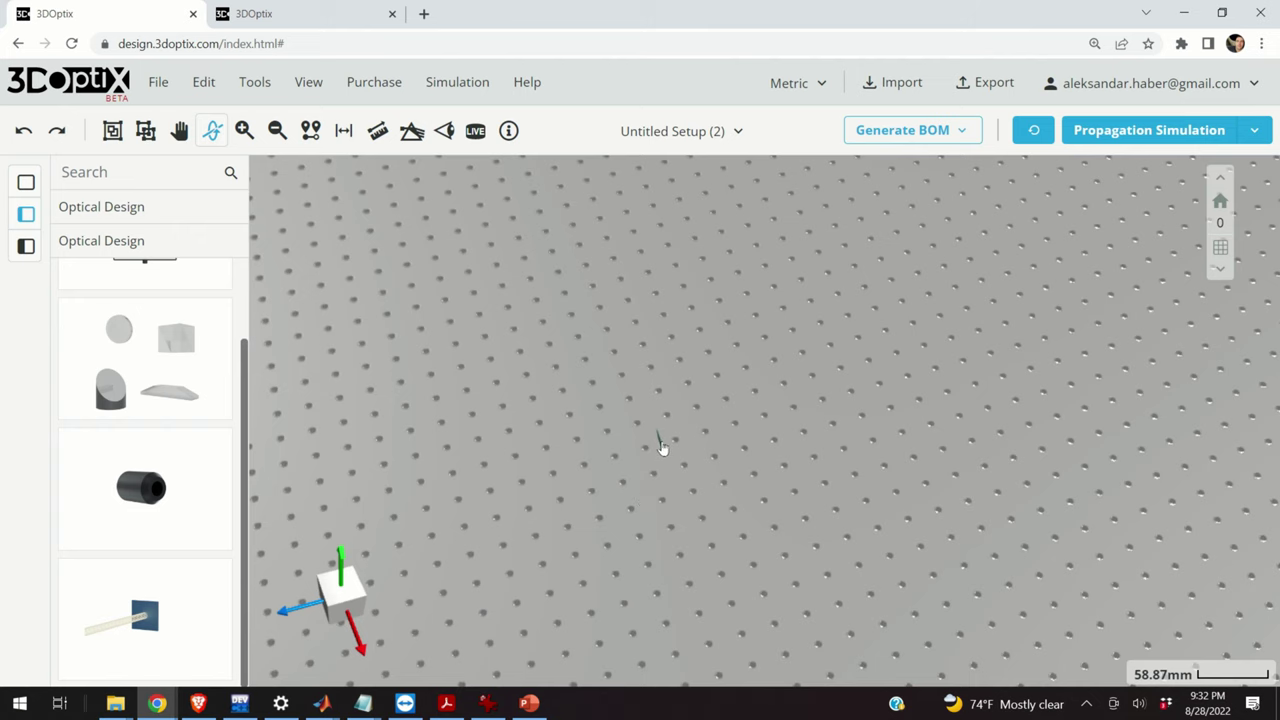
left_click_drag(670, 492, 616, 445)
left_click(589, 366)
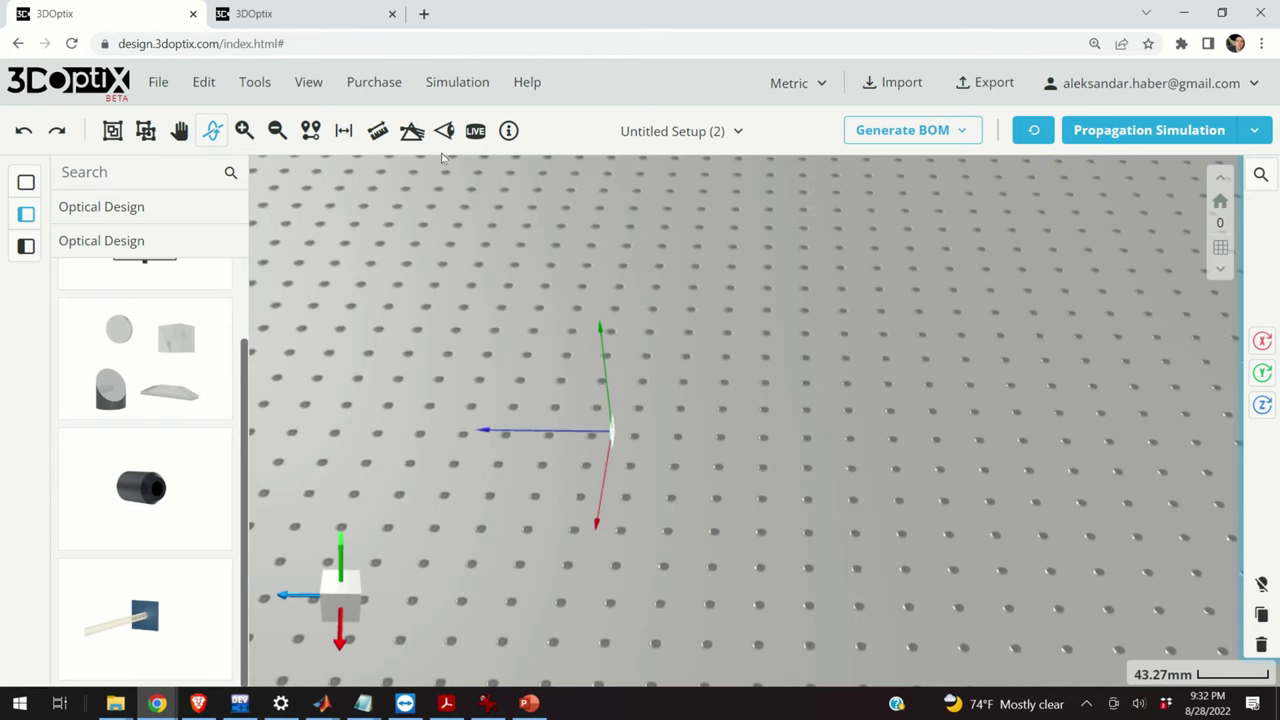
left_click_drag(443, 215, 960, 377)
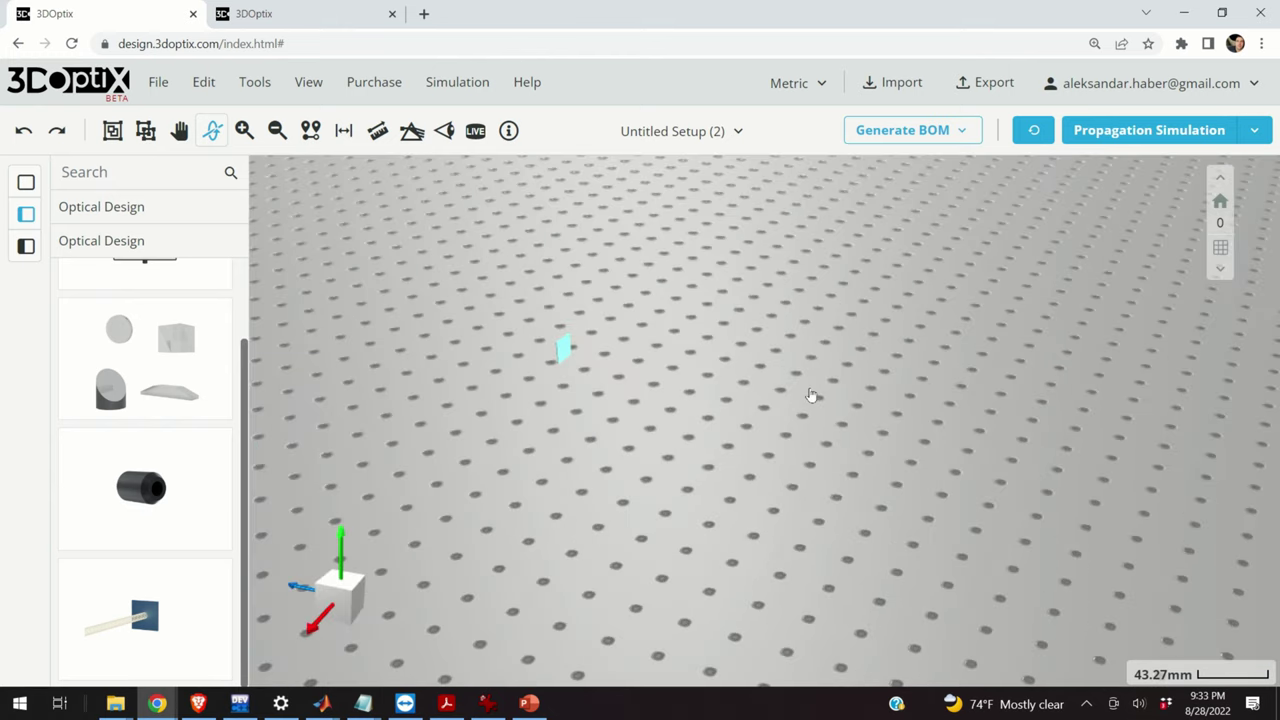
- Make the circular-profile beam of Laser 1 a point source with an angle of 7 degrees
left_click(565, 352)
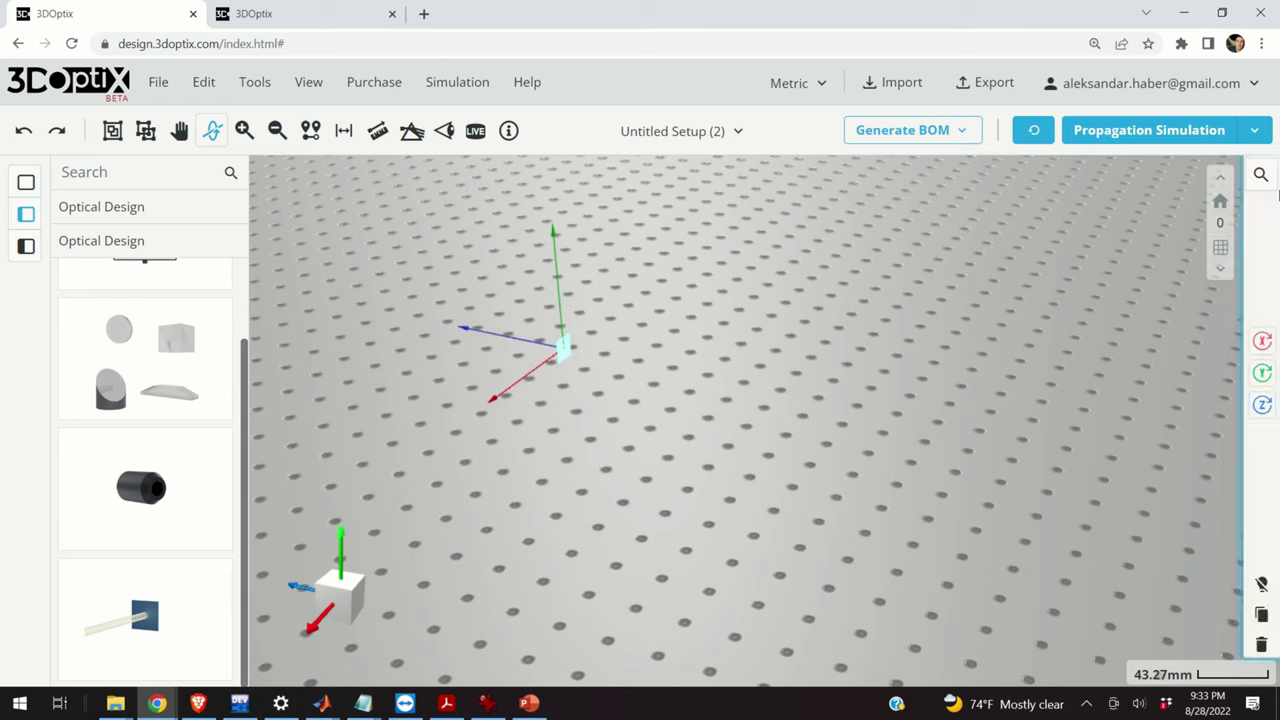
mouse_move(1270, 200)
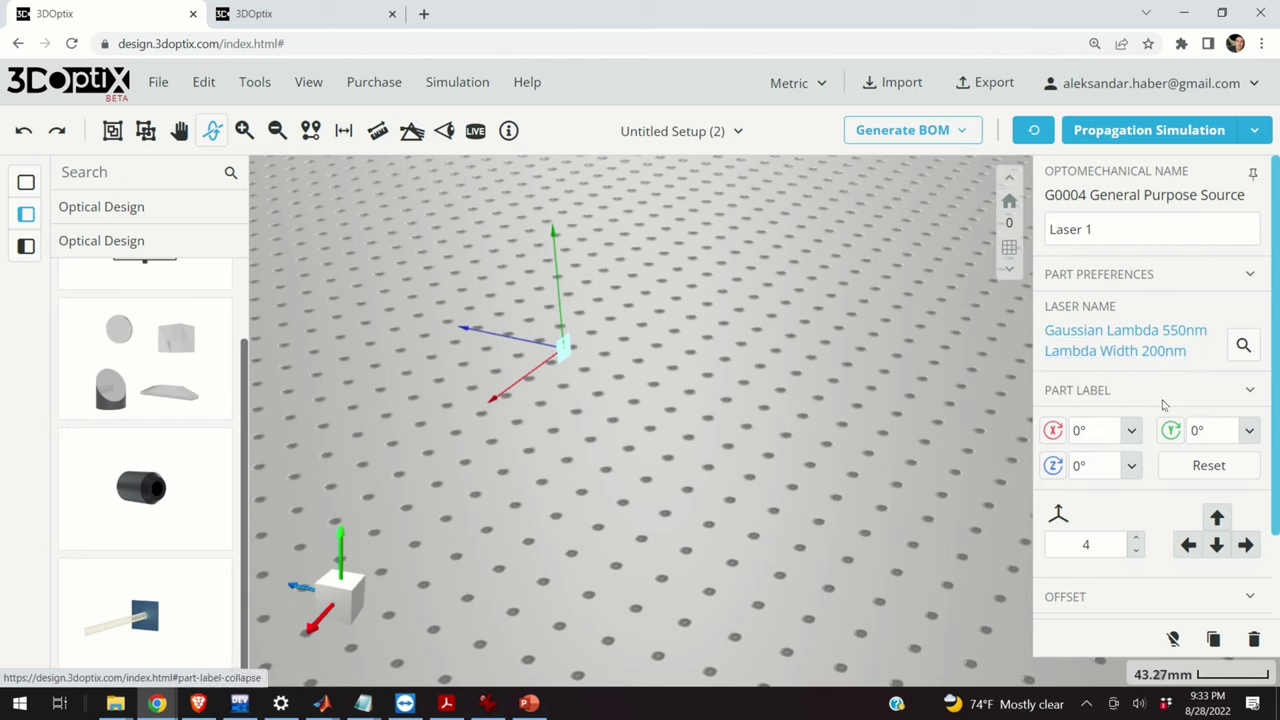
scroll(1165, 404, "down", 1)
left_click(1127, 541)
scroll(1150, 530, "down", 2)
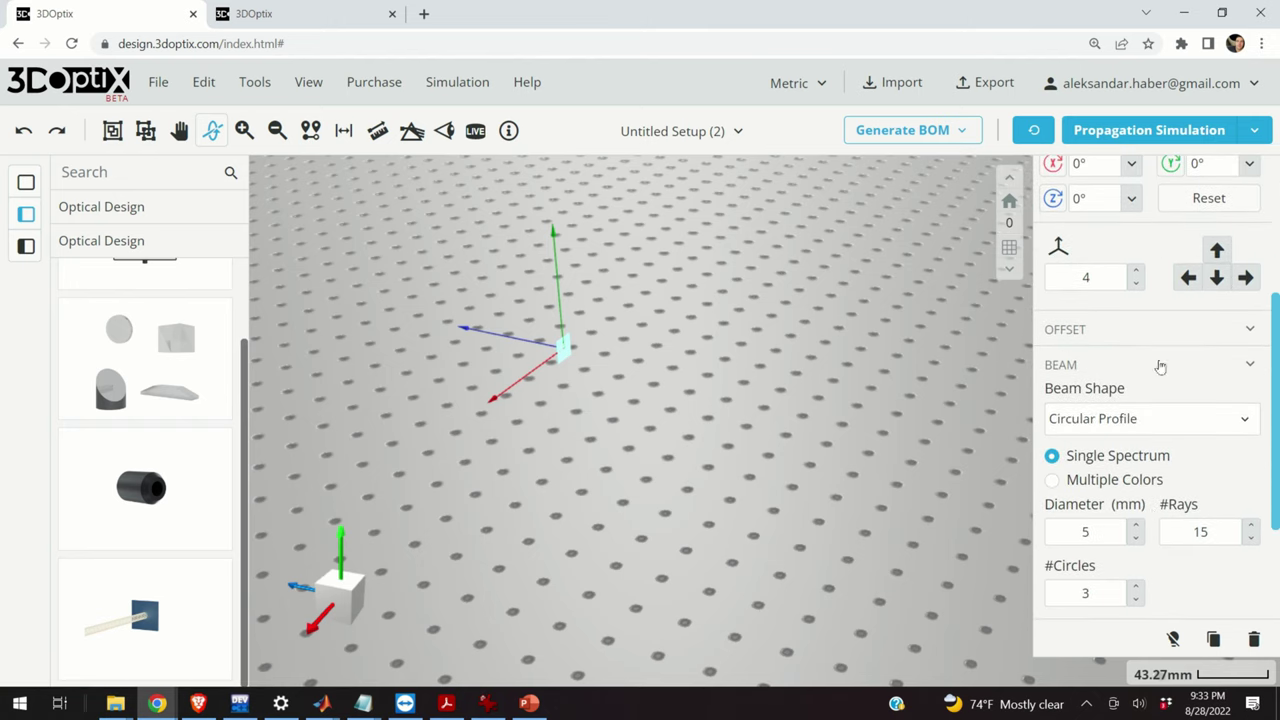
scroll(1168, 455, "down", 2)
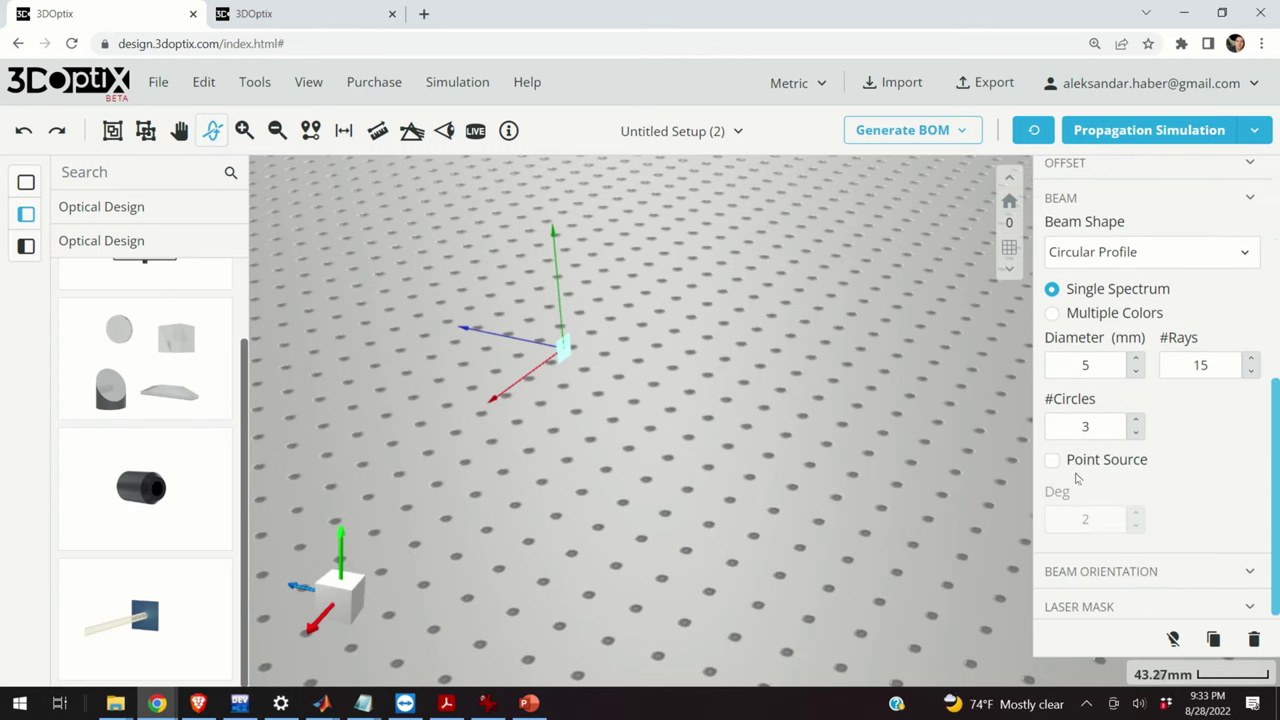
left_click(1053, 462)
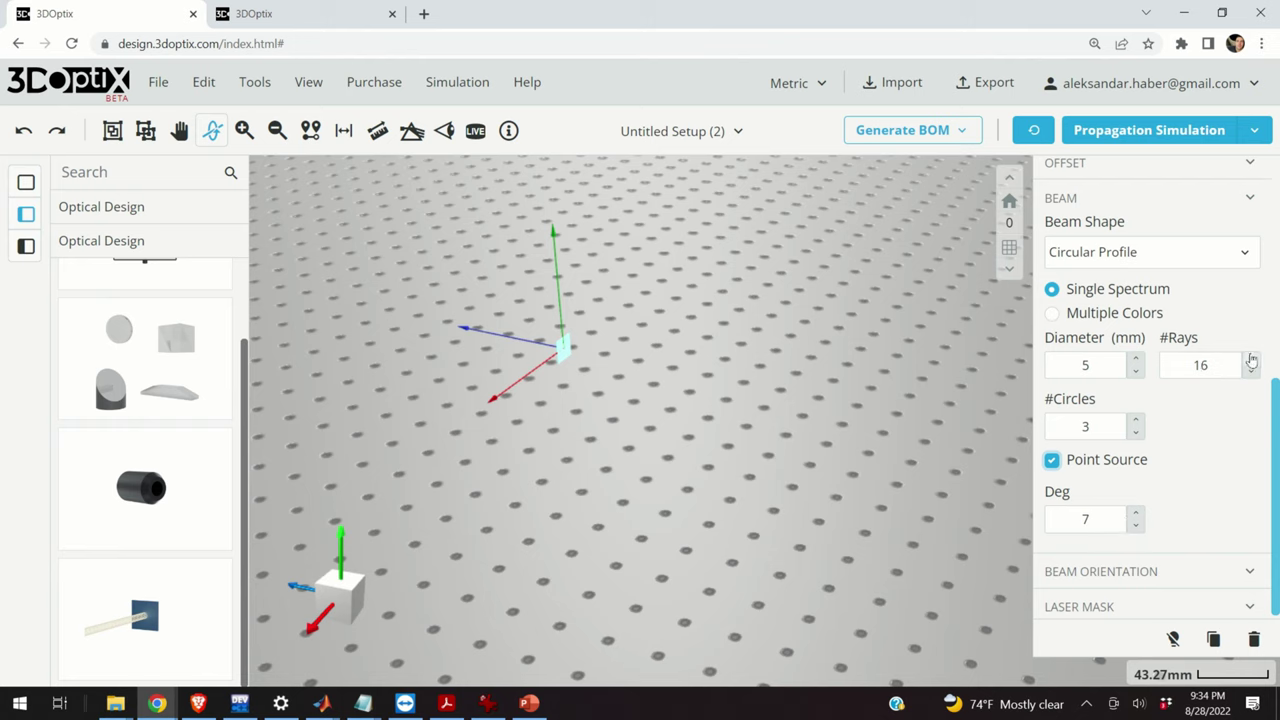
- Set the beam of Laser 1 to 25 rays, 4 circles and a diameter of 0 mm
left_click(1253, 360)
left_click(1136, 420)
left_click(1136, 372)
left_click(1136, 372)
left_click_drag(1082, 364, 1038, 362)
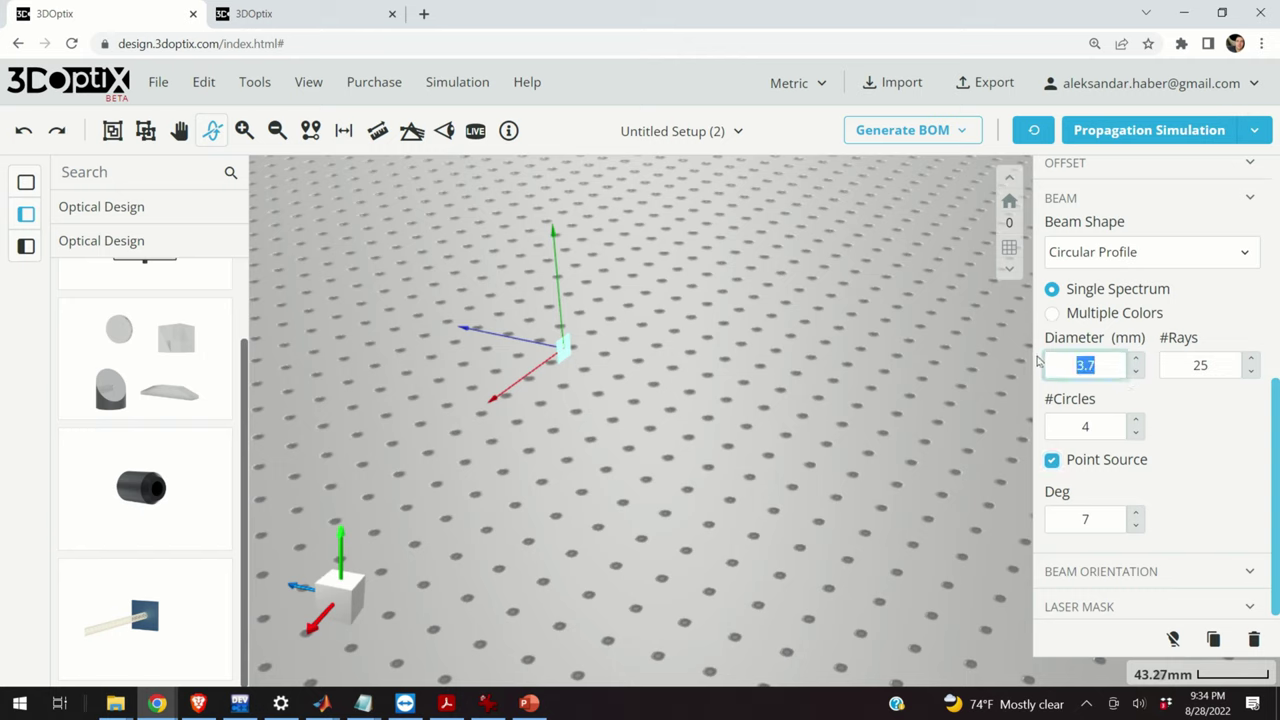
type("0")
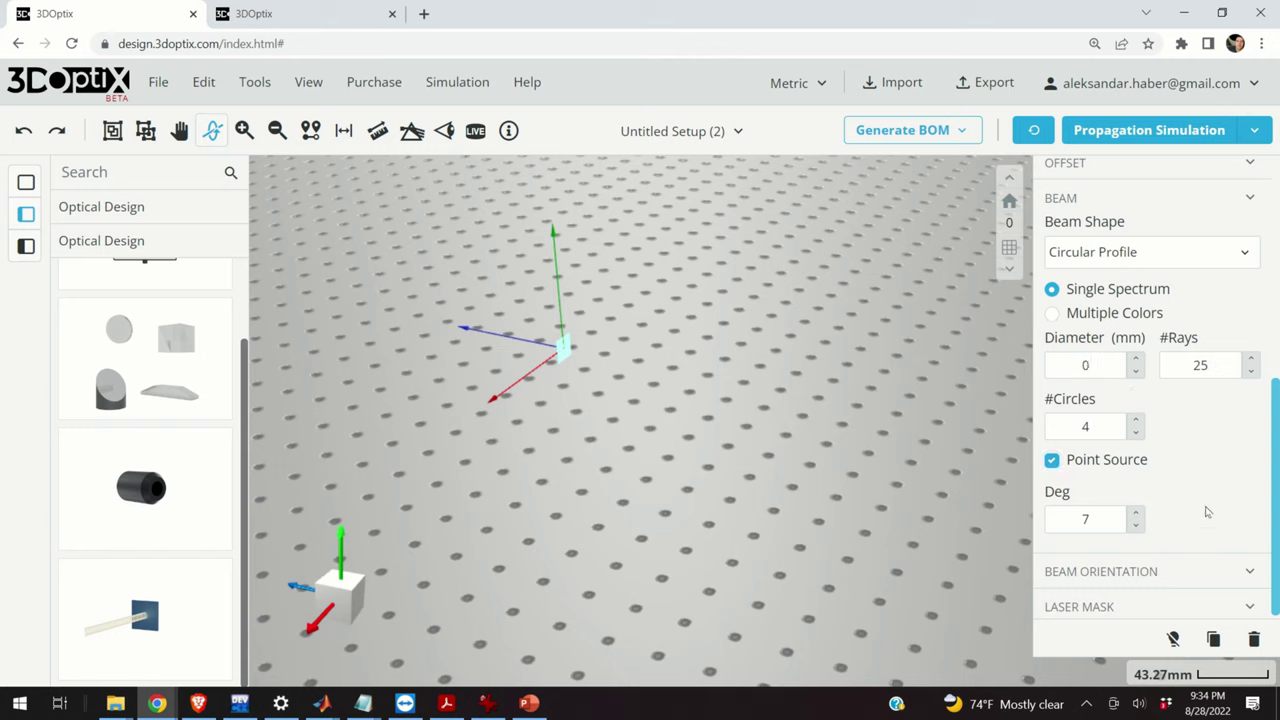
- Run the propagation simulation and inspect the rays diverging from the point source
key("Escape")
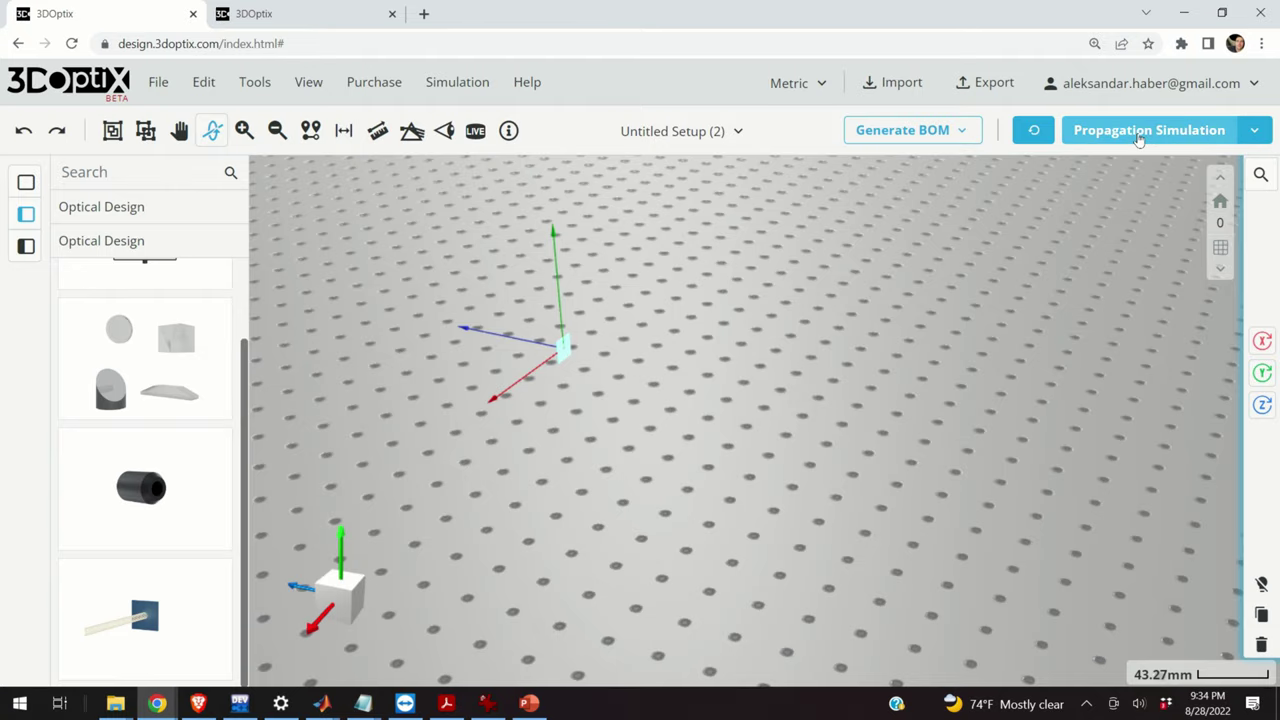
left_click(1129, 138)
left_click_drag(815, 430, 914, 391)
scroll(803, 349, "up", 4)
left_click_drag(867, 315, 729, 367)
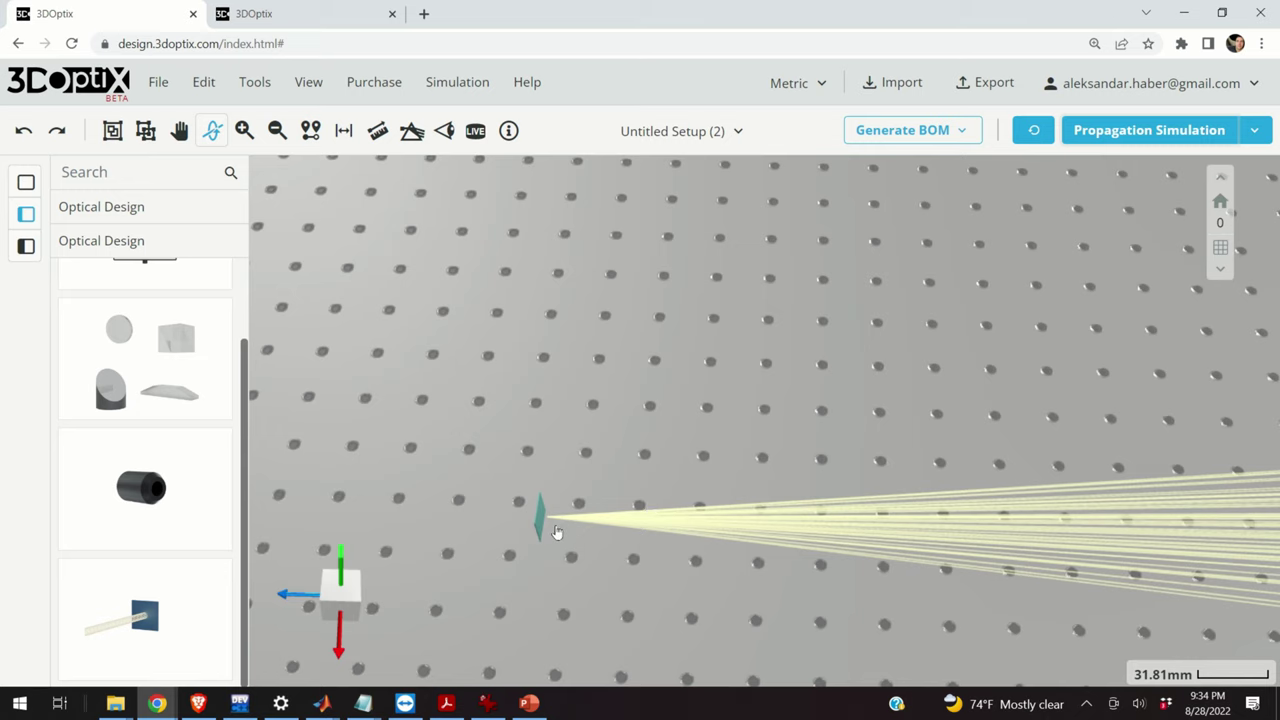
left_click_drag(554, 532, 553, 520)
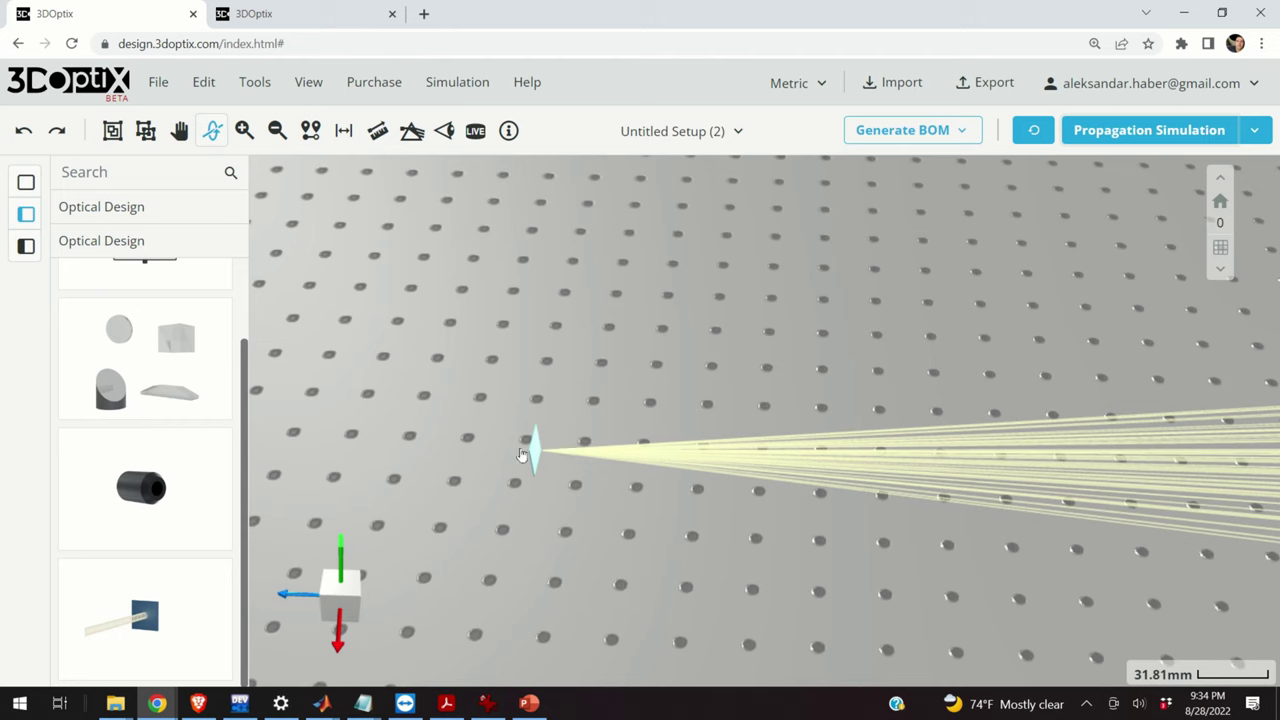
- Place the G1000 lens mount for Ø1'' optics from the third-party 0.5, 1'' mounts onto the table near the diverging beam
left_click_drag(565, 457, 580, 477)
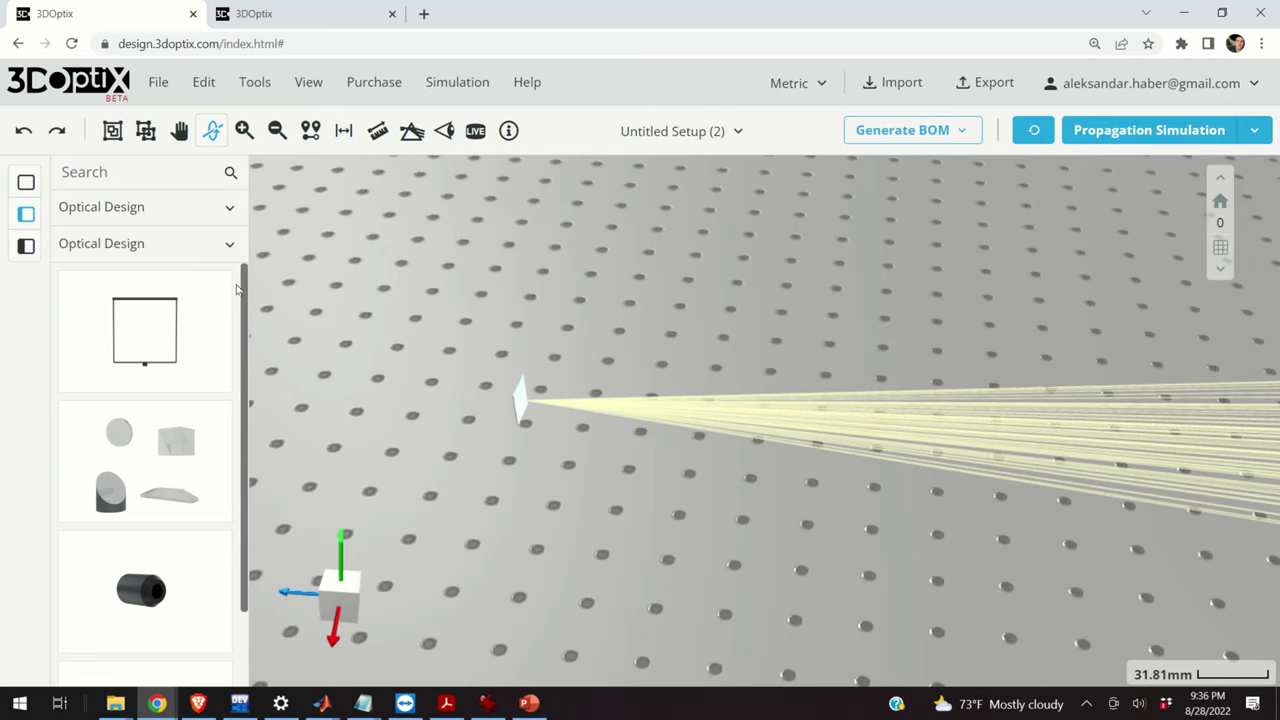
left_click(231, 210)
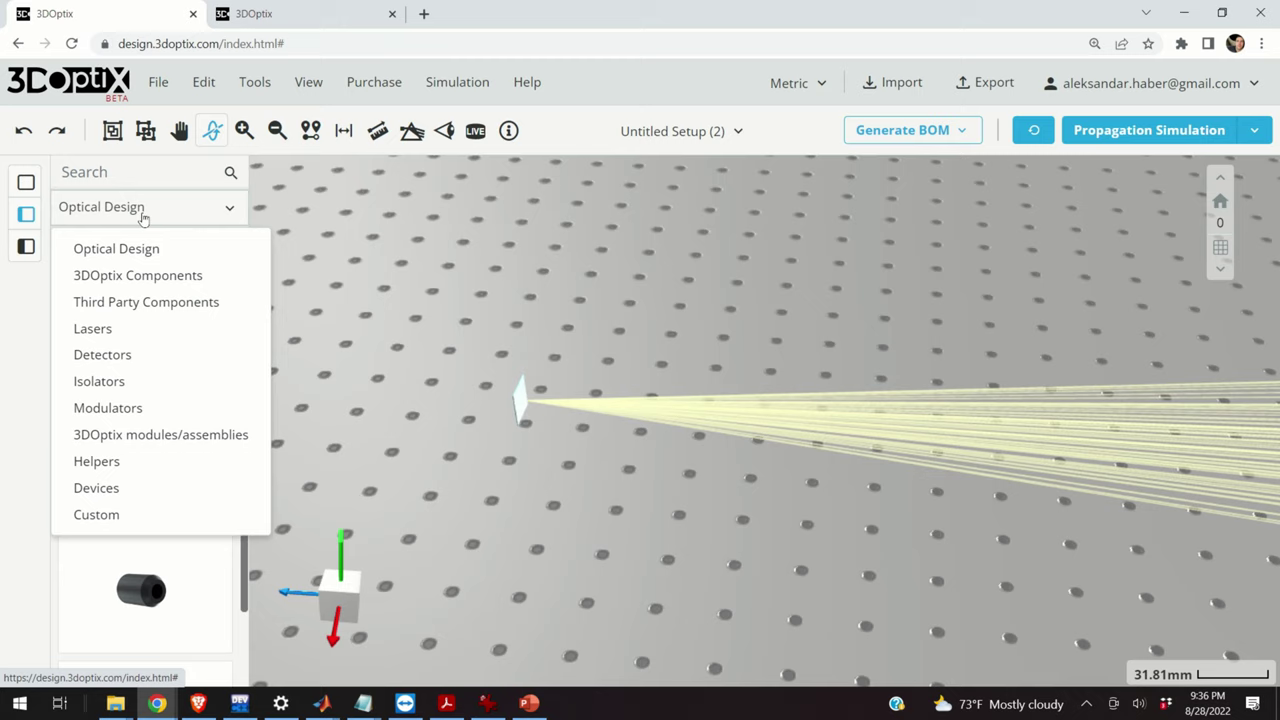
left_click(186, 305)
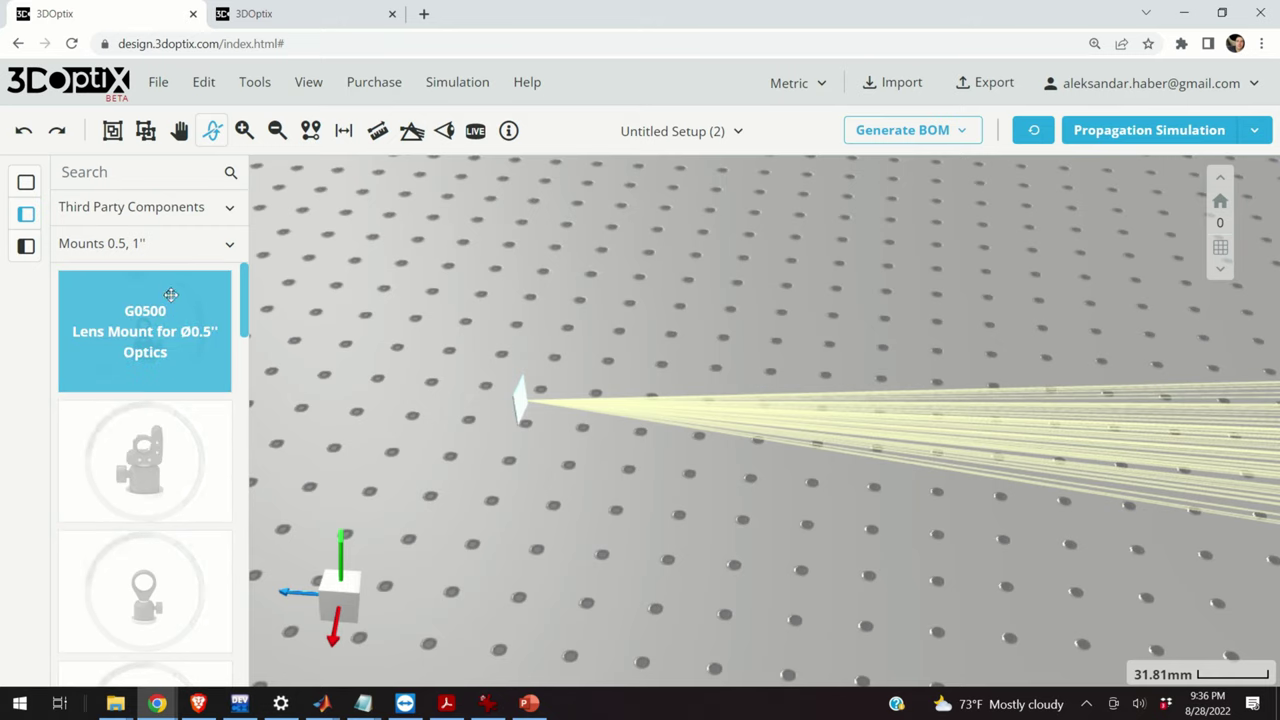
scroll(200, 450, "down", 2)
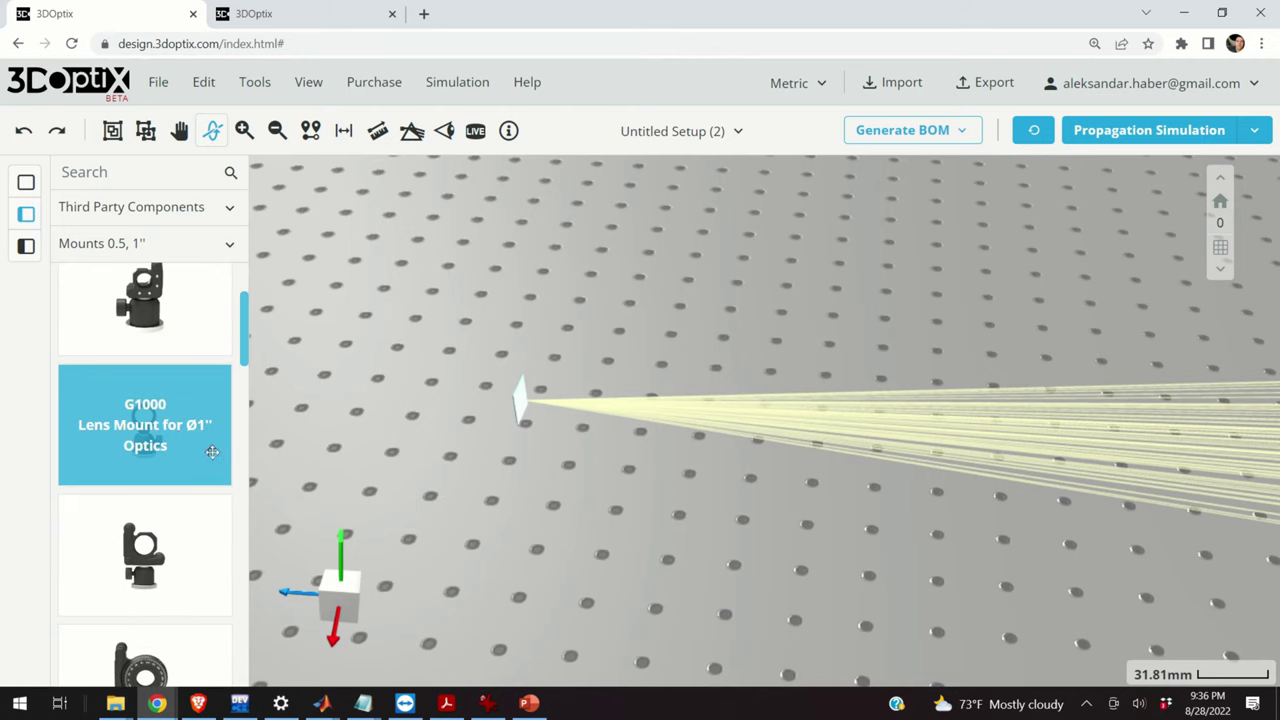
left_click_drag(175, 446, 760, 499)
- Line up the G1000 lens mount with the point source so that the beam passes through its ring
left_click_drag(517, 549, 729, 516)
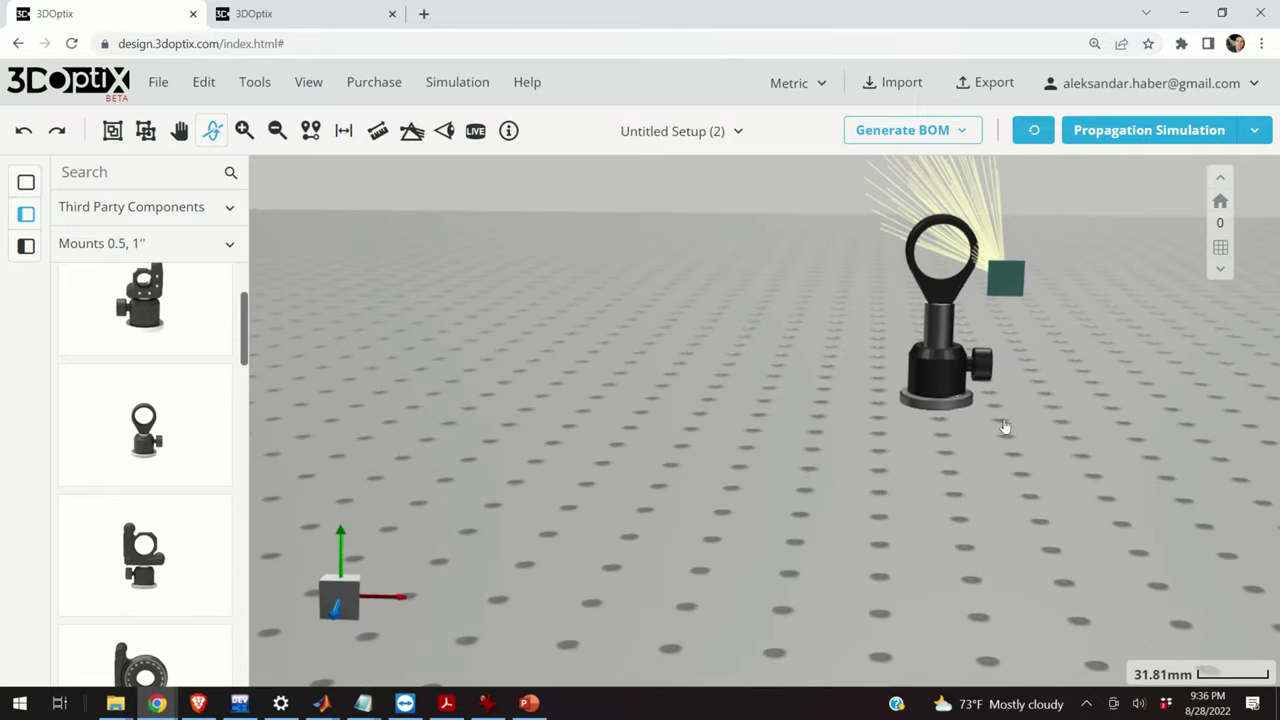
left_click_drag(1080, 357, 1036, 341)
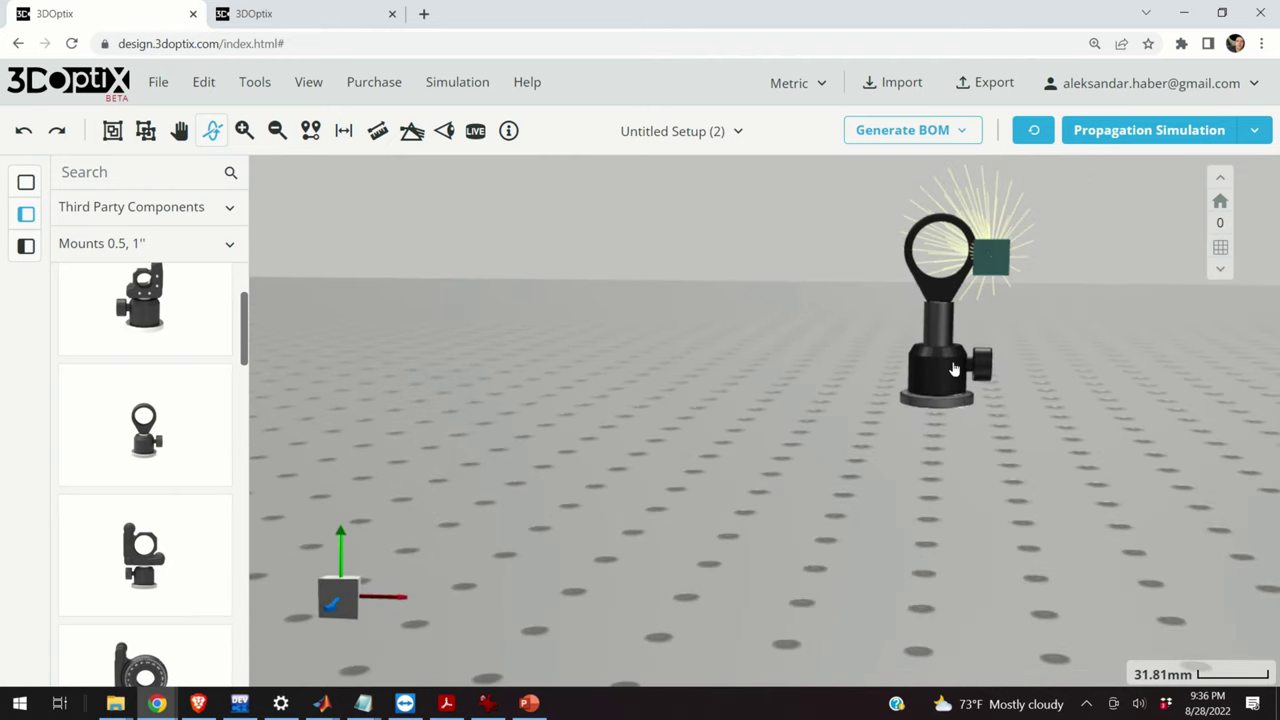
scroll(956, 369, "up", 2)
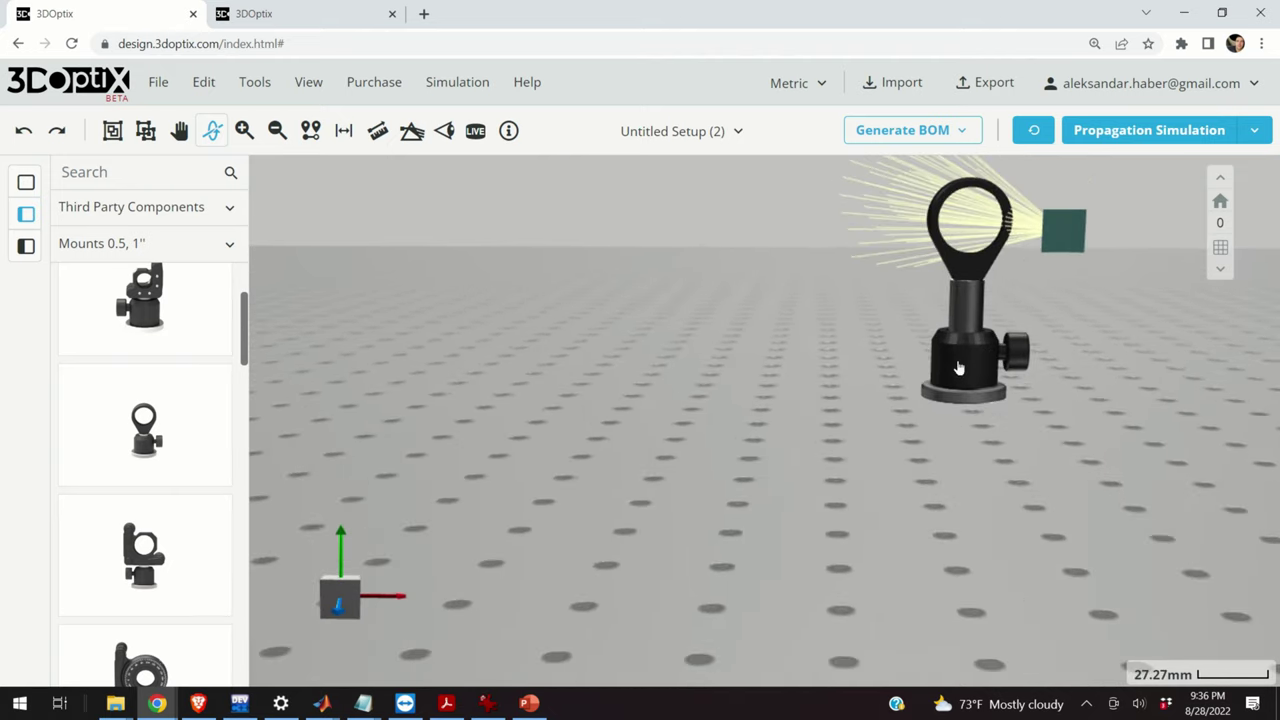
left_click(977, 350)
left_click_drag(1057, 363, 1001, 392)
left_click(963, 396)
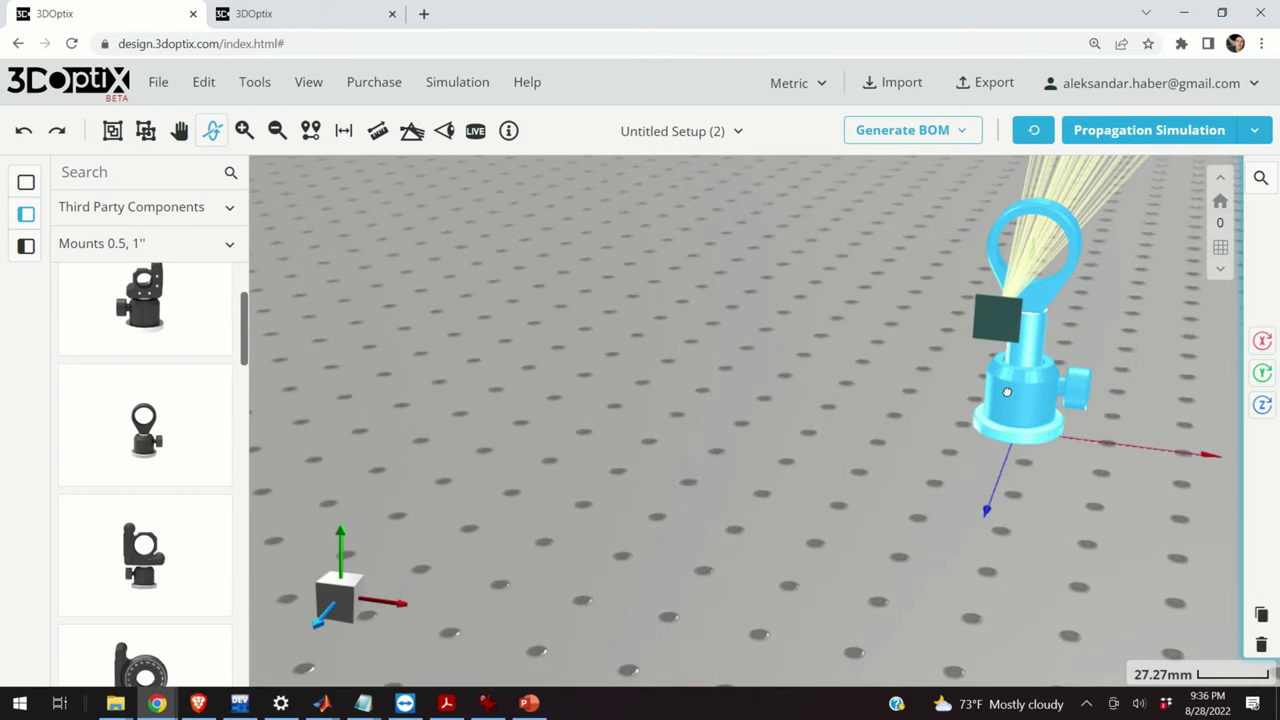
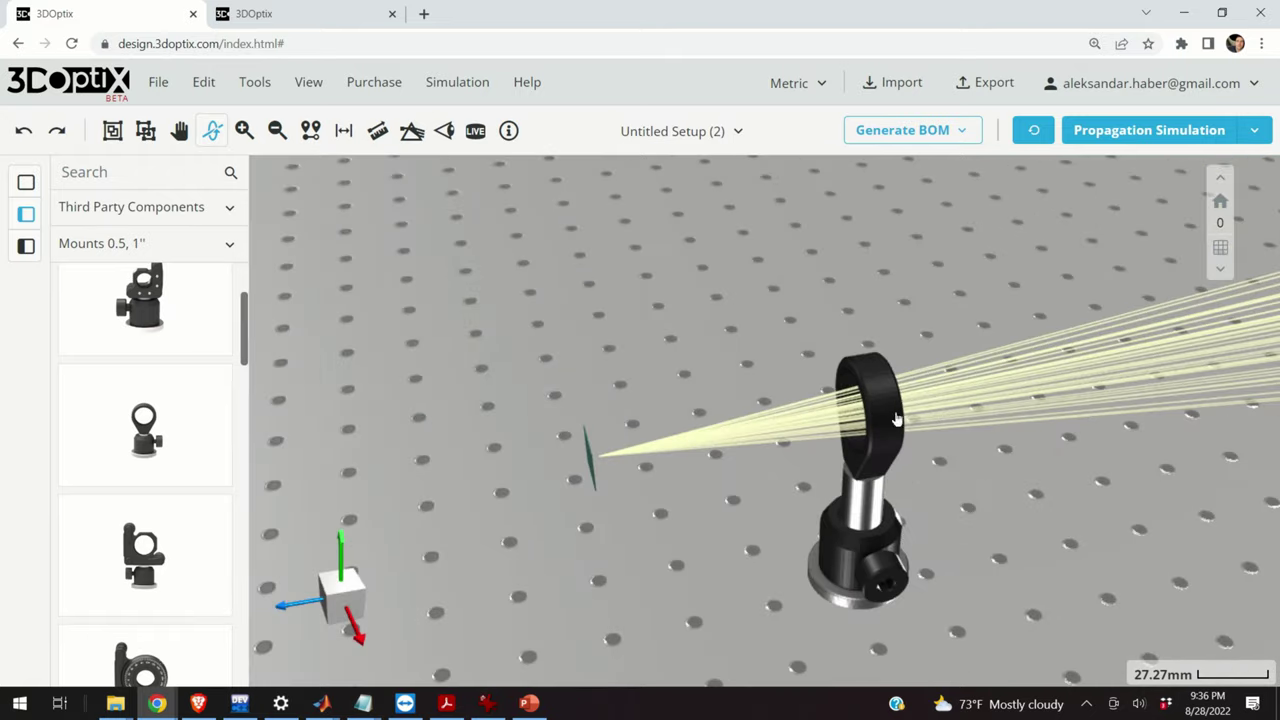
- Search for an optical element for the G1000 mount, filtering to type Lens and subtype Spherical Lens (Plano-Convex)
left_click(878, 444)
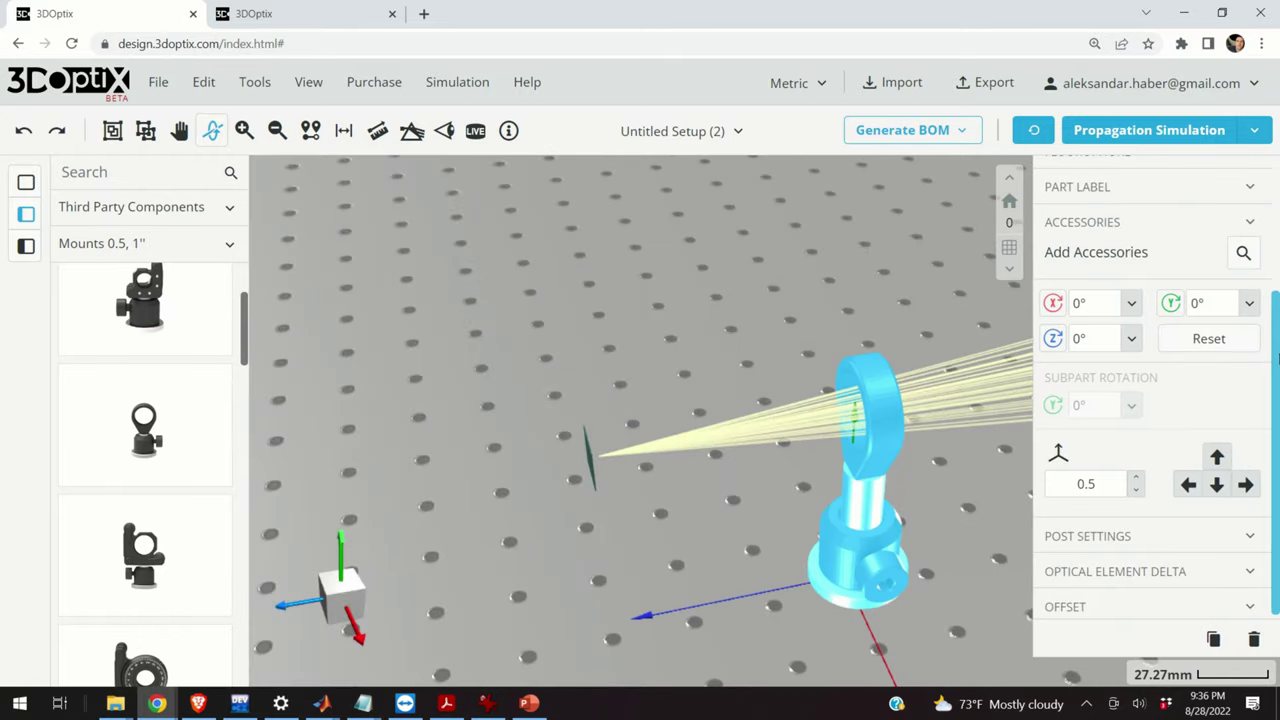
scroll(1160, 285, "up", 3)
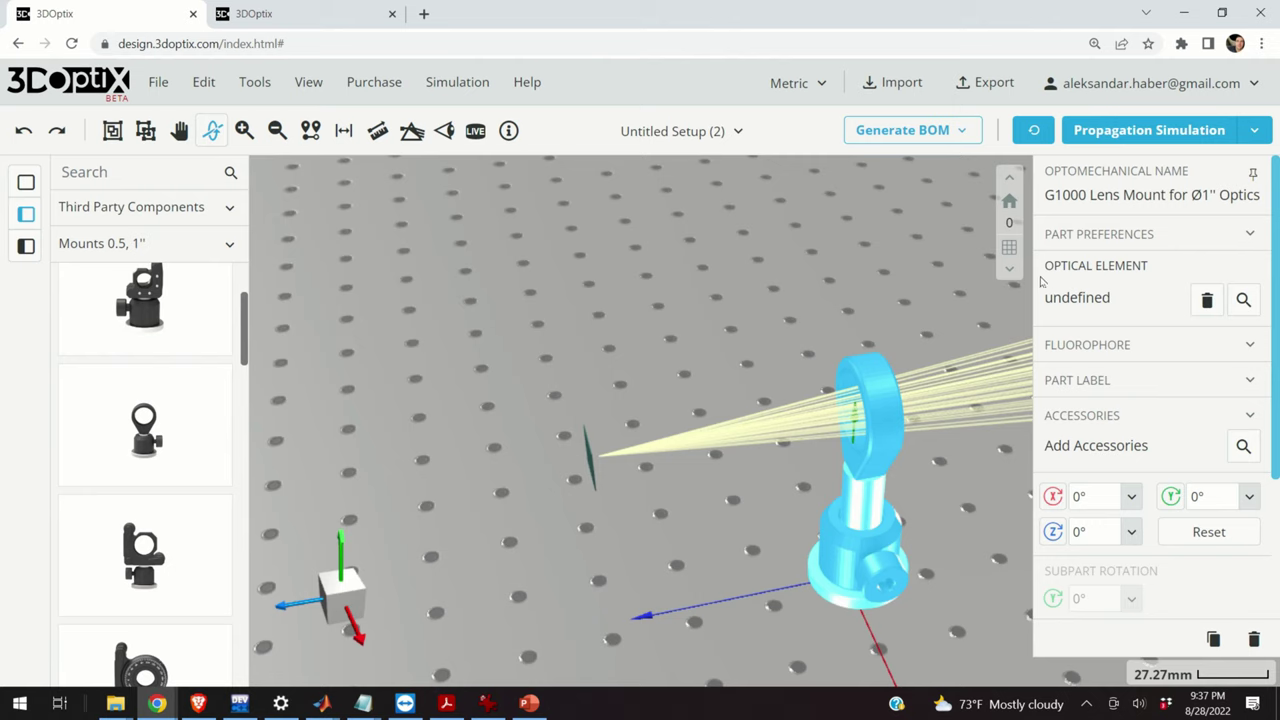
left_click(1243, 301)
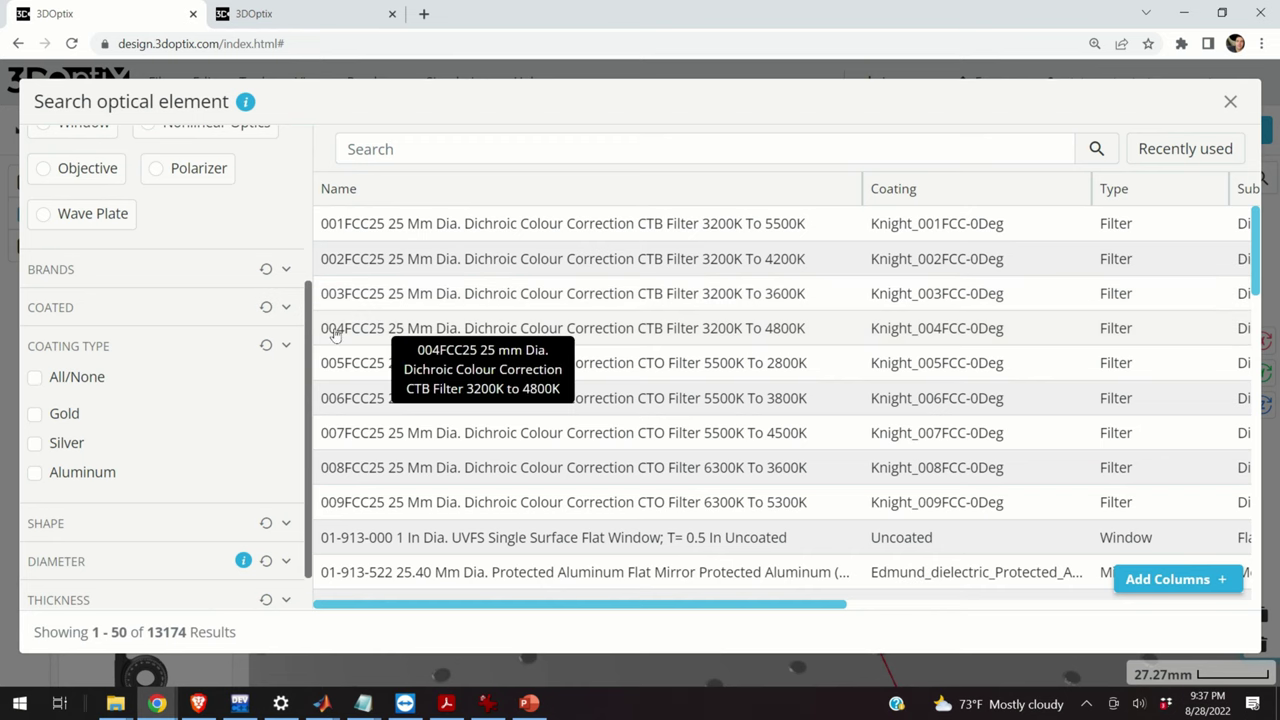
scroll(146, 263, "up", 3)
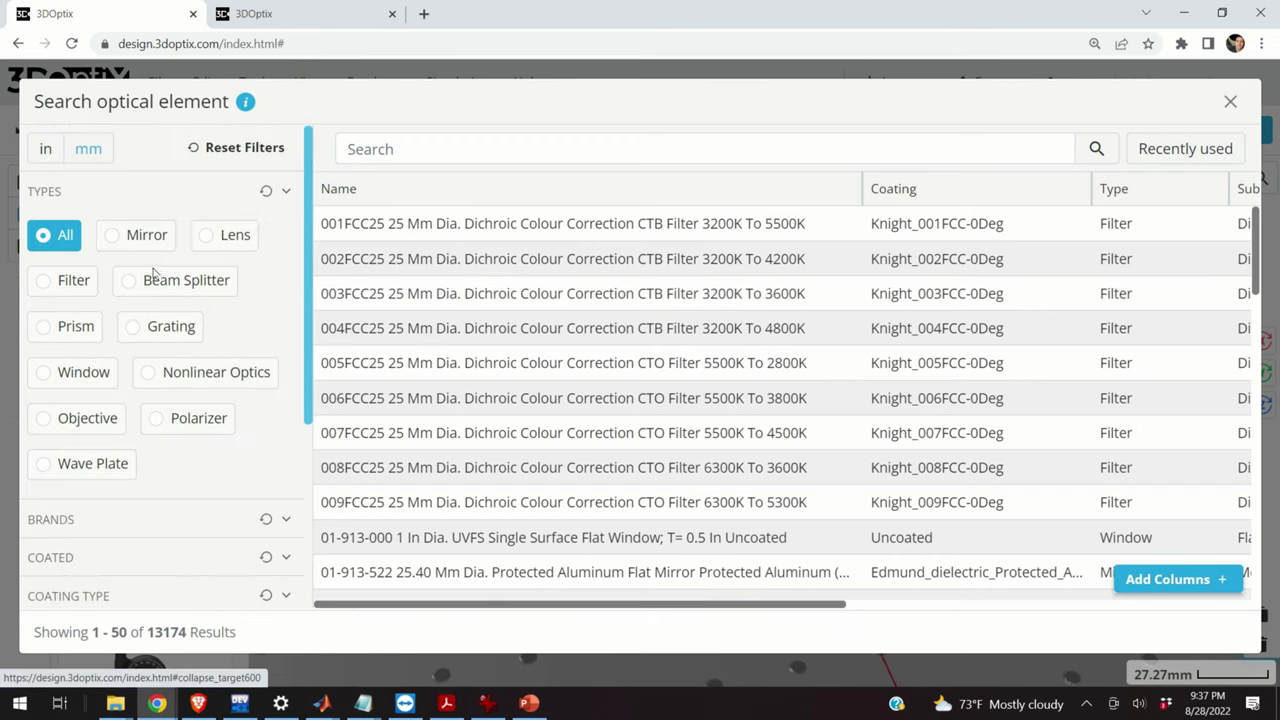
left_click(208, 238)
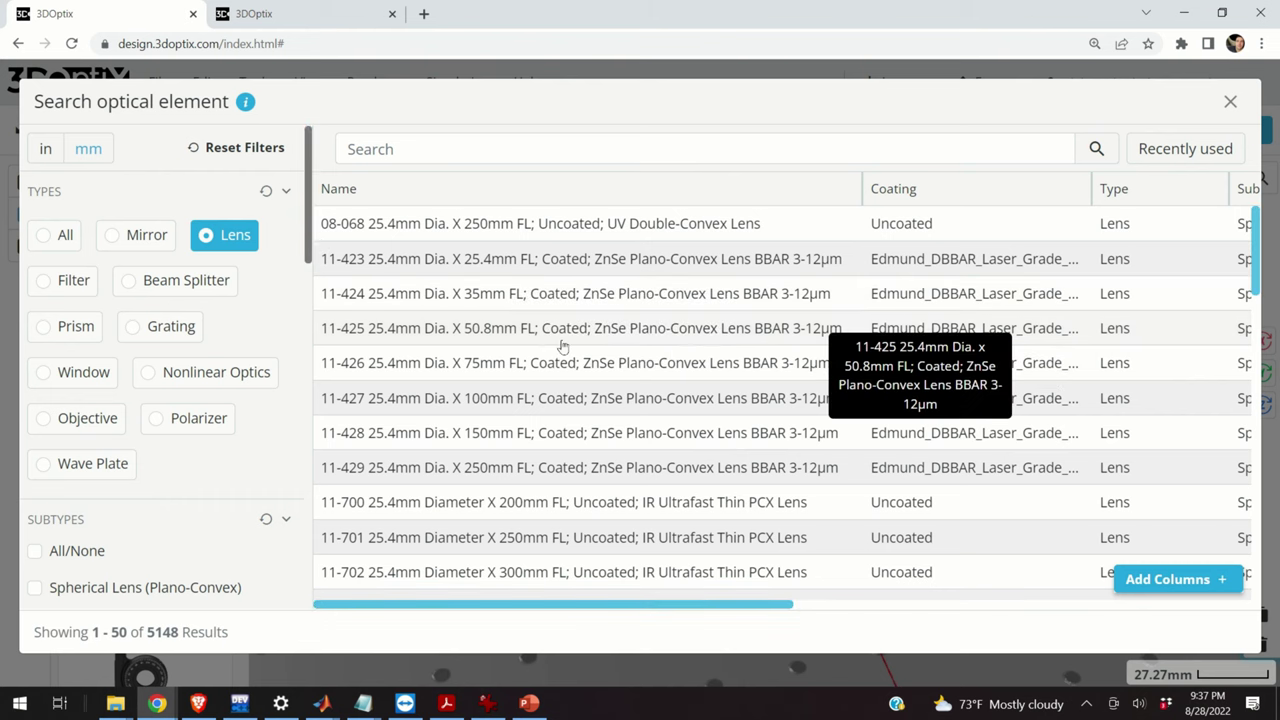
scroll(150, 415, "down", 3)
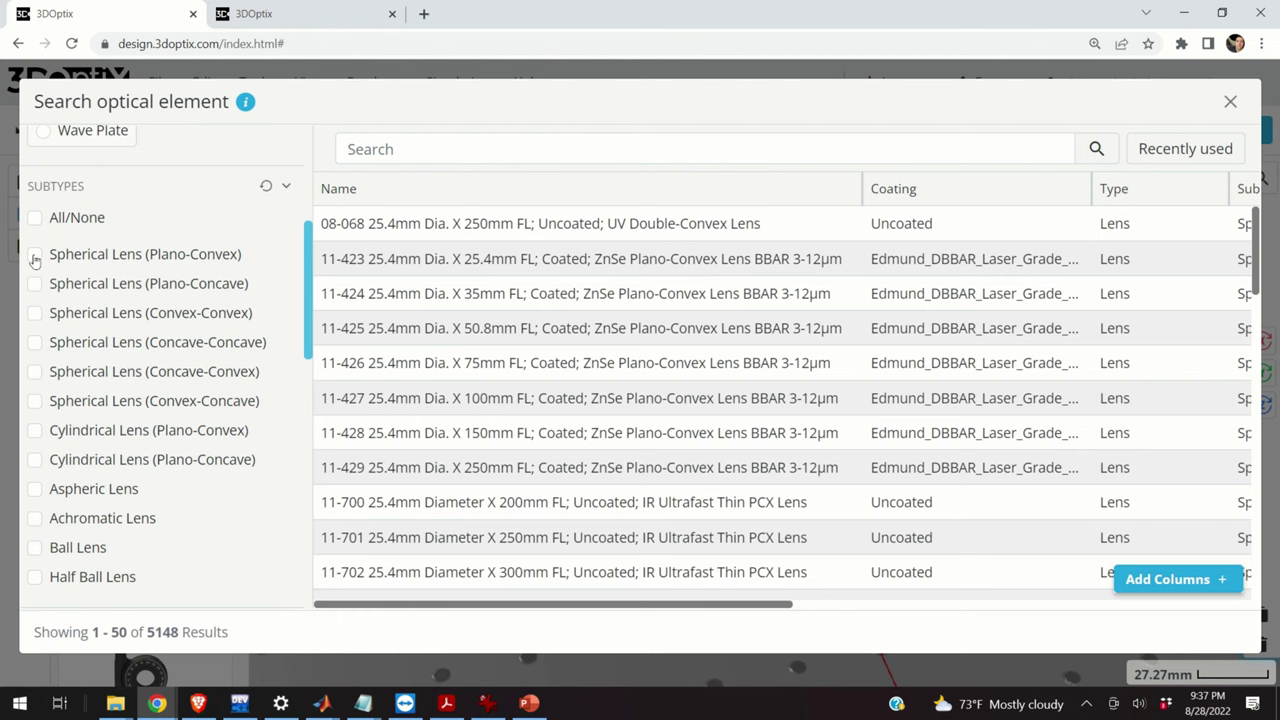
left_click(35, 258)
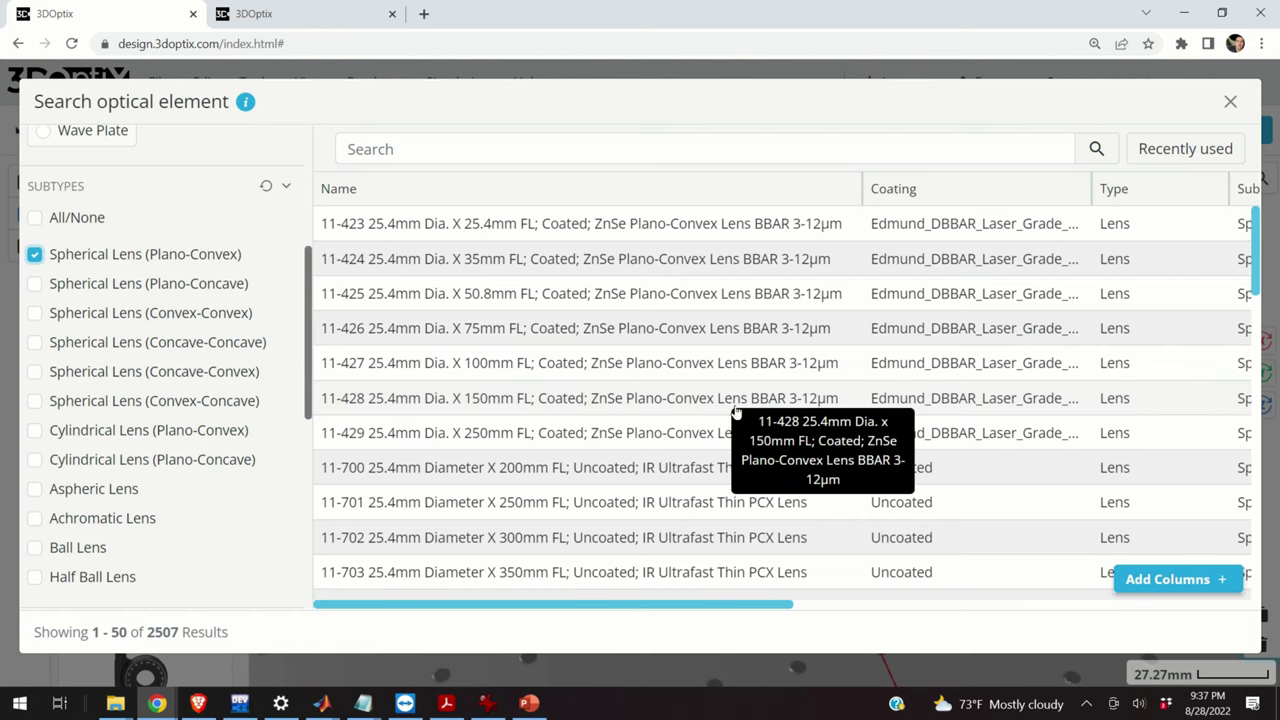
- Insert the 110-0209E 25.4 mm diameter x 50 mm FL uncoated plano-convex lens into the mount
scroll(632, 388, "down", 4)
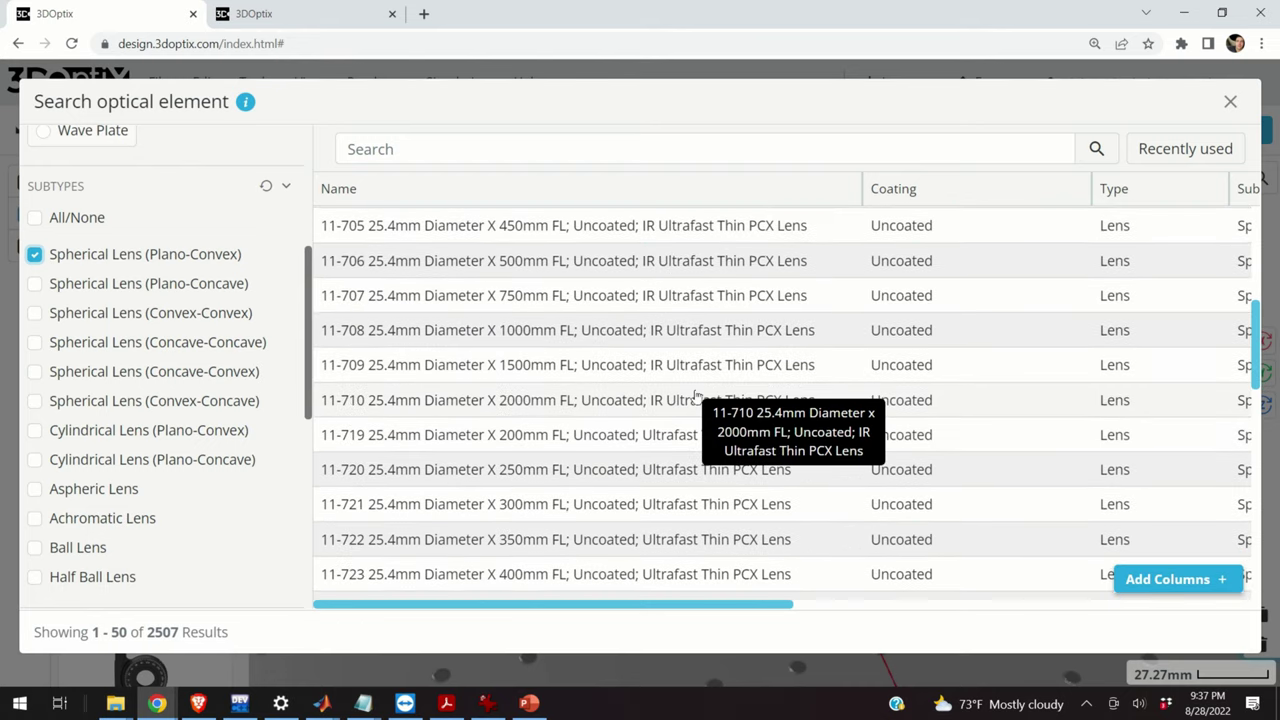
scroll(642, 413, "down", 5)
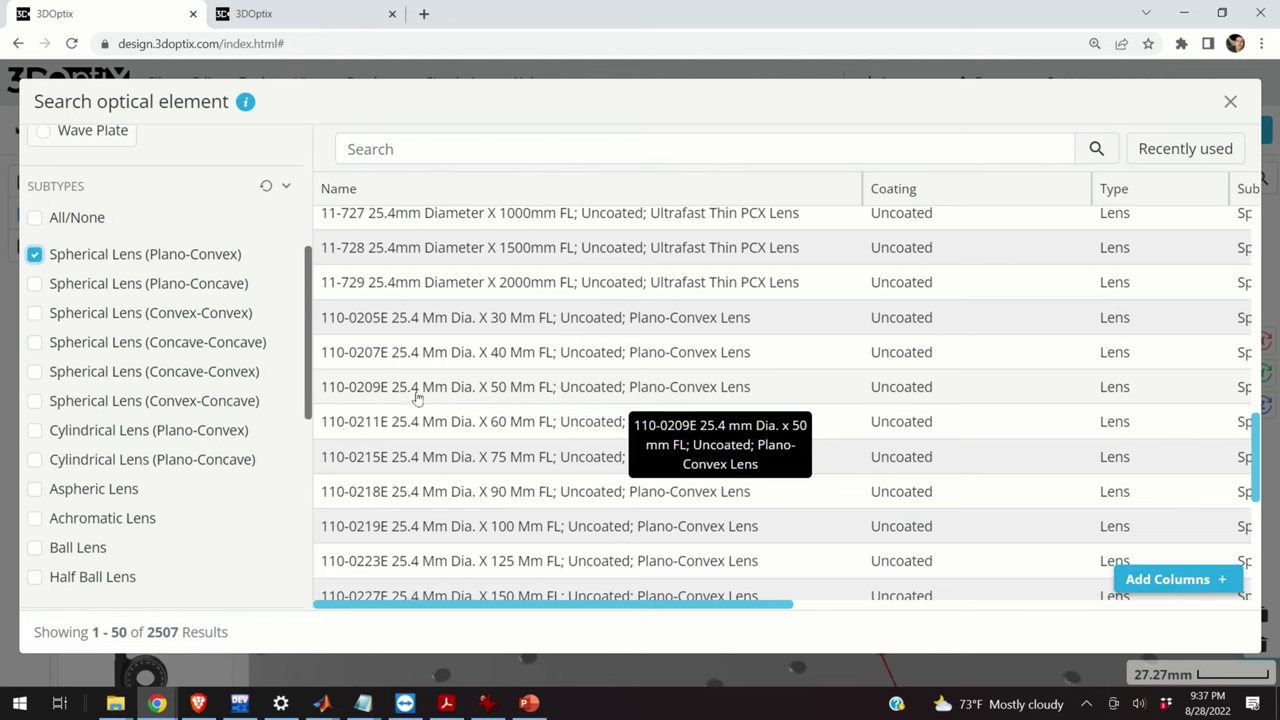
double_click(540, 390)
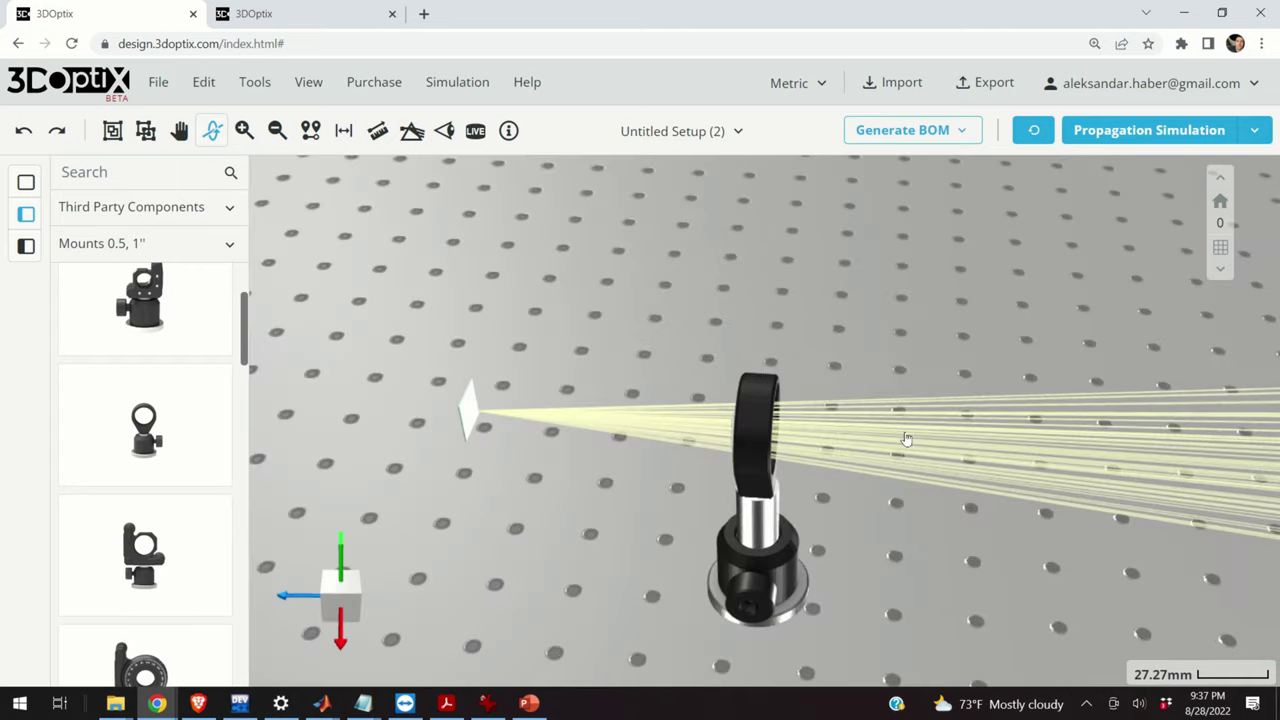
- Run the propagation simulation and inspect from several angles how the lens focuses the rays
left_click_drag(905, 440, 1033, 254)
left_click(1137, 132)
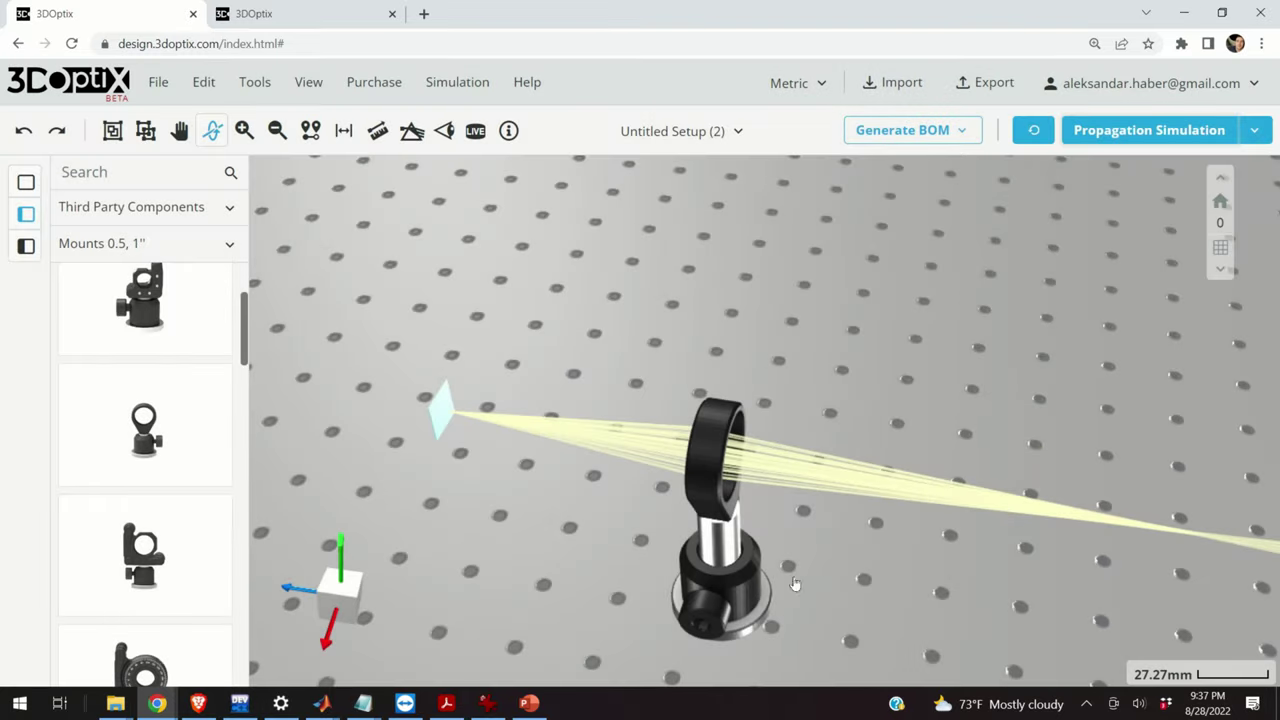
left_click_drag(795, 584, 530, 352)
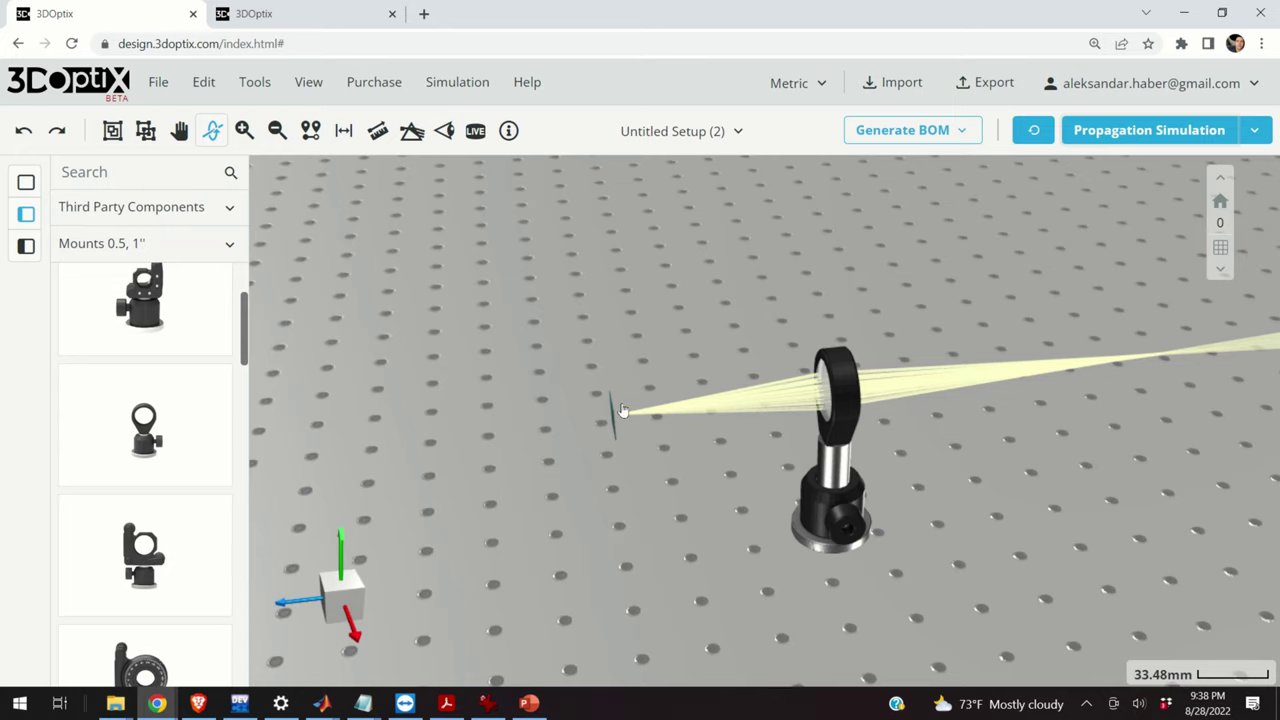
left_click_drag(666, 441, 651, 434)
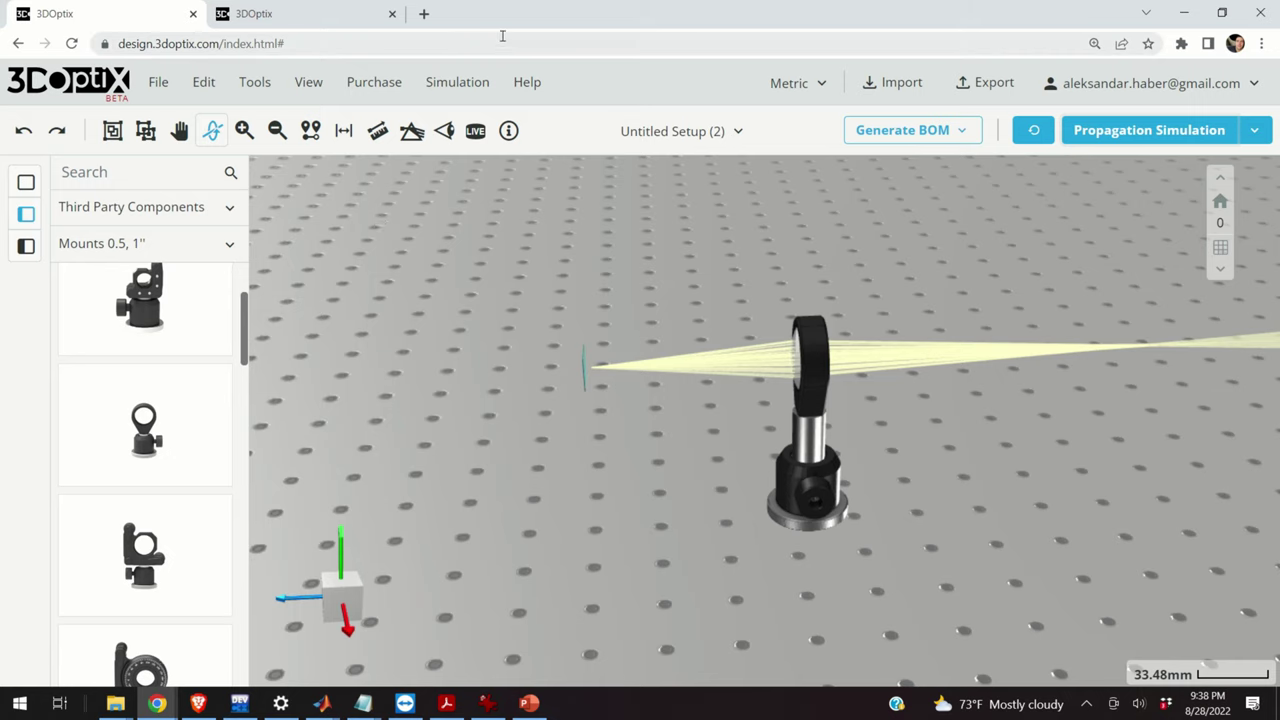
left_click_drag(596, 477, 531, 380)
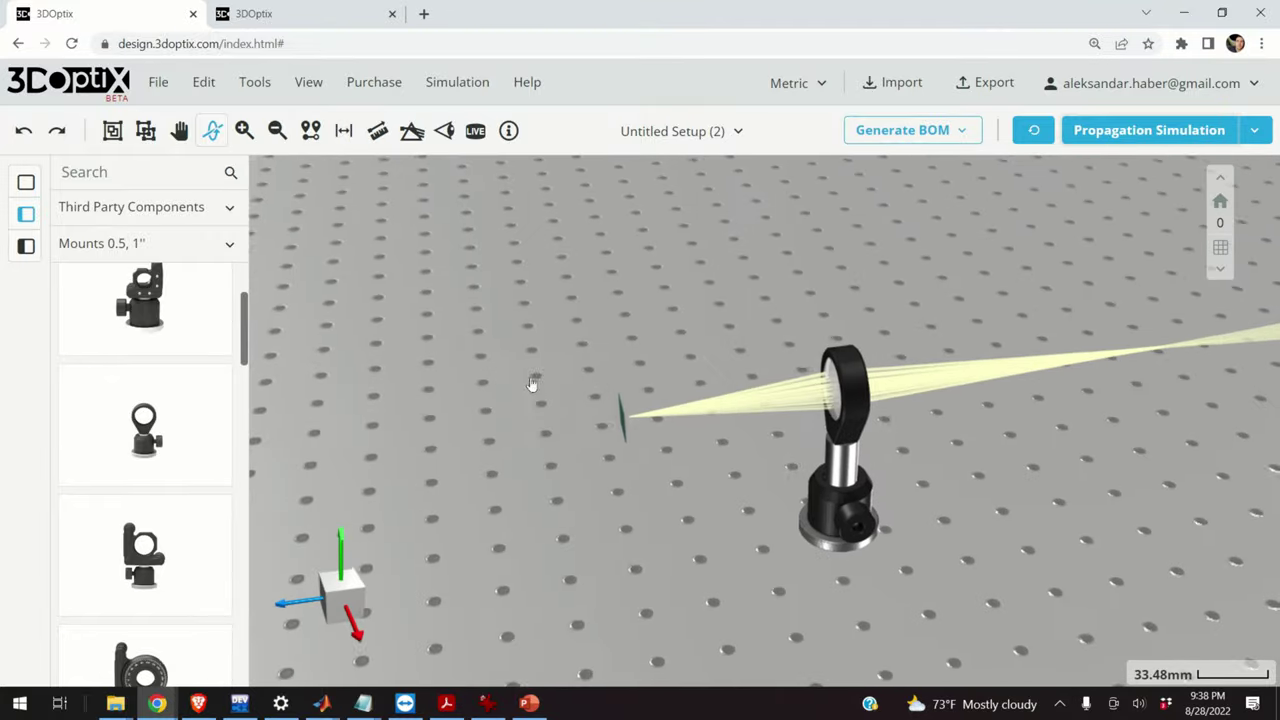
left_click(343, 133)
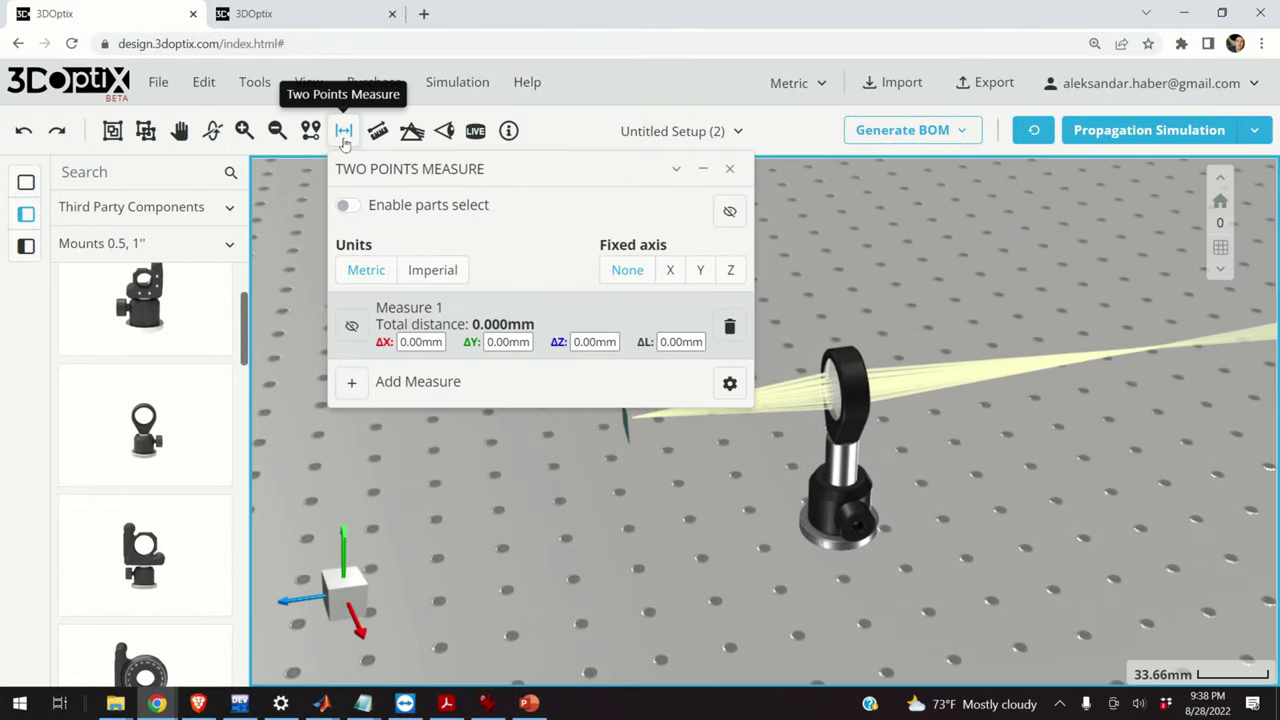
left_click(343, 133)
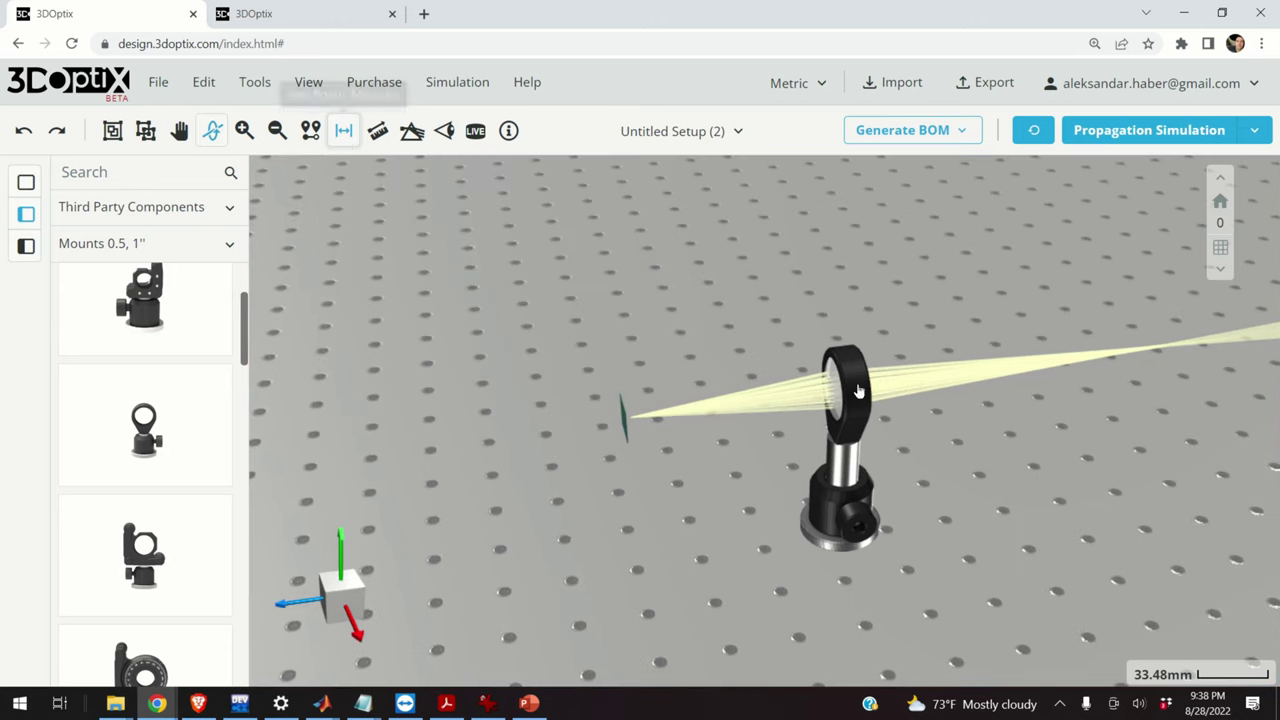
- Offset the laser source by 9.906 mm along Δz, away from the lens, and rerun the propagation simulation
left_click_drag(631, 441, 561, 392)
left_click(557, 388)
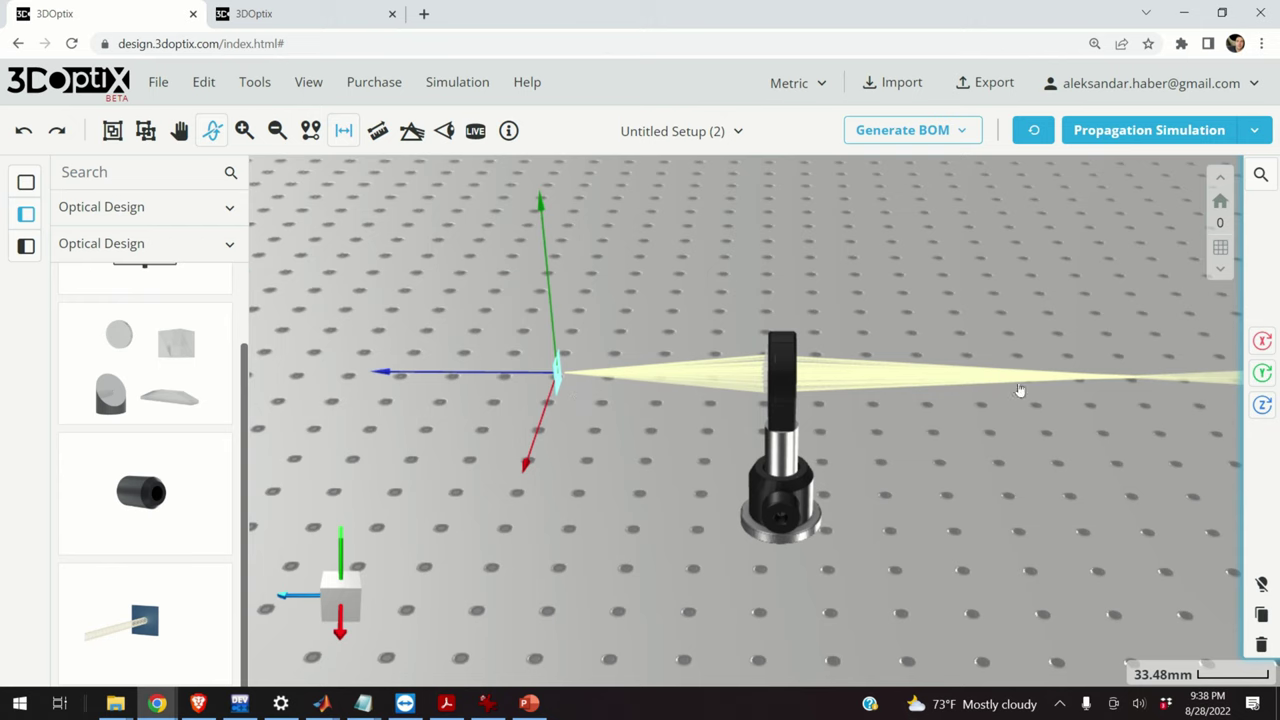
scroll(1194, 517, "down", 2)
left_click(1182, 478)
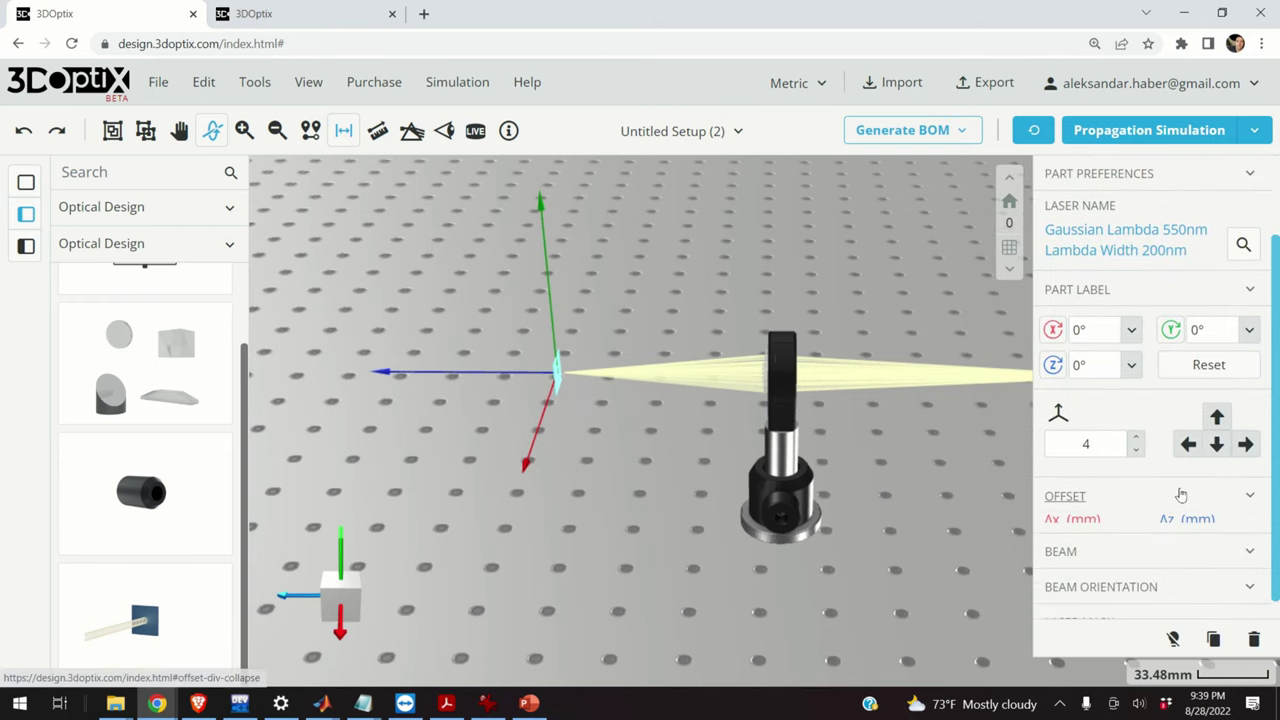
mouse_move(1240, 540)
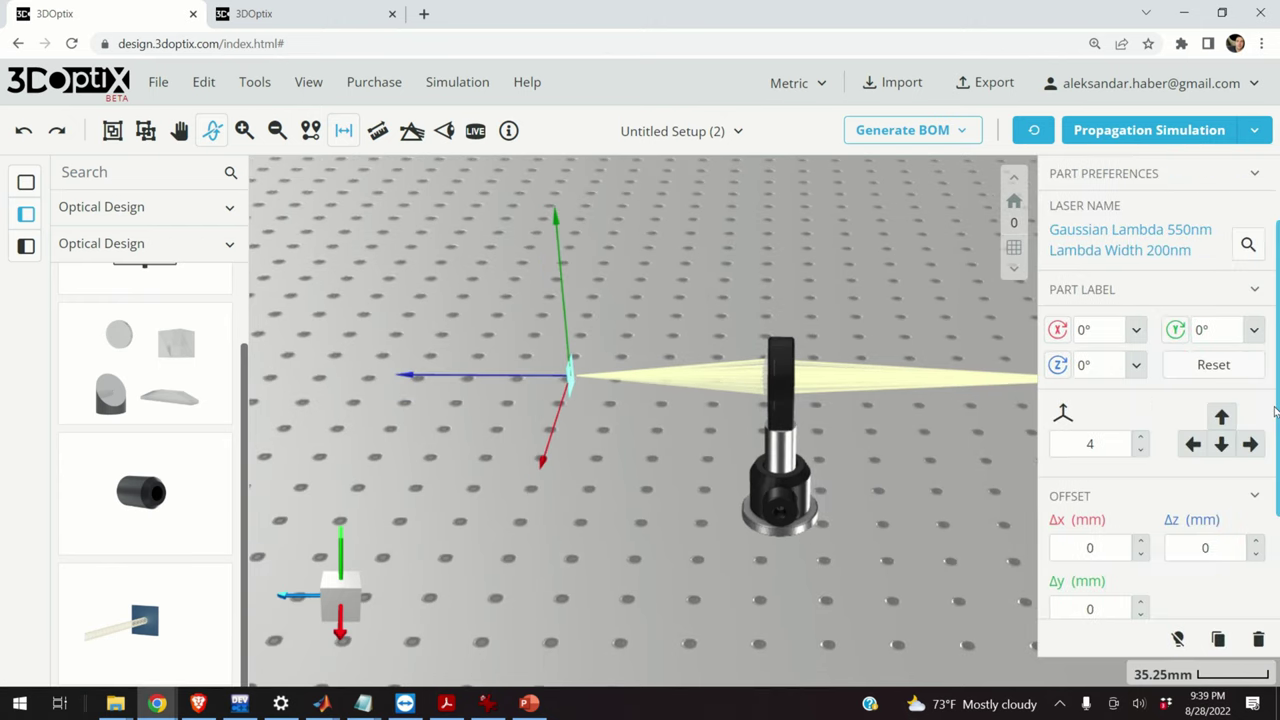
scroll(1155, 586, "down", 1)
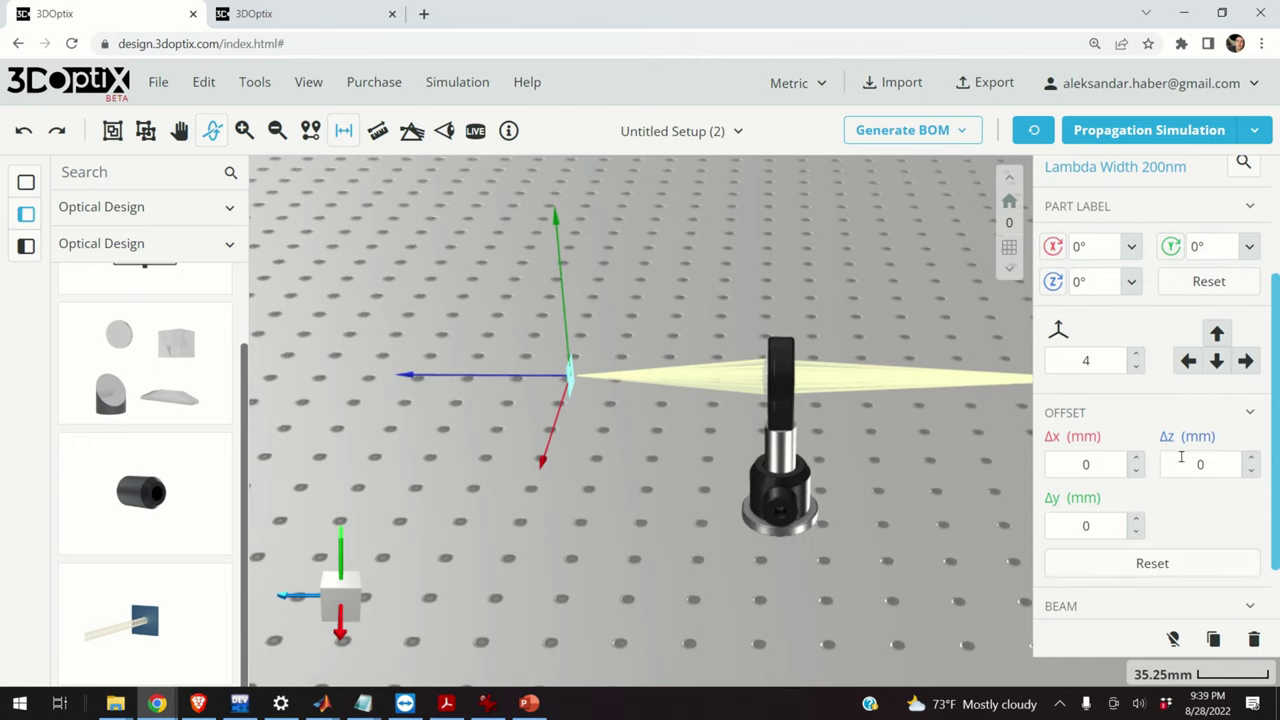
left_click(1254, 459)
left_click_drag(1254, 463, 1253, 463)
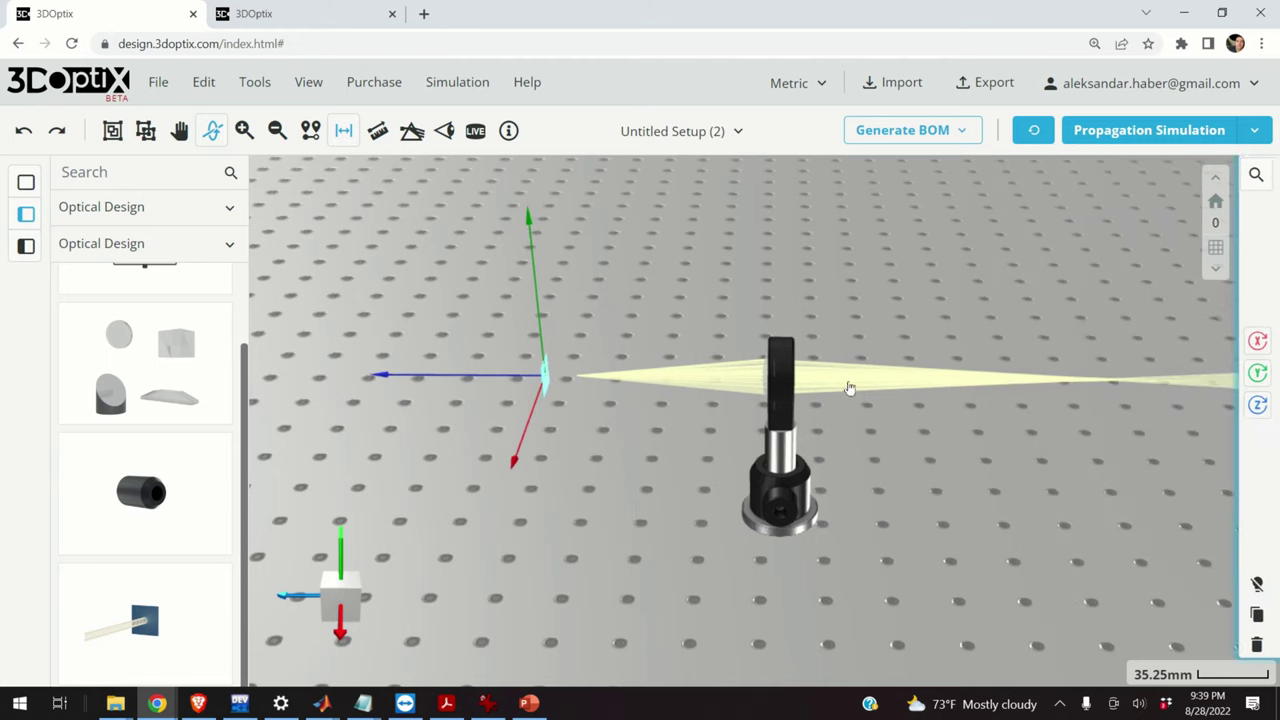
left_click(1121, 134)
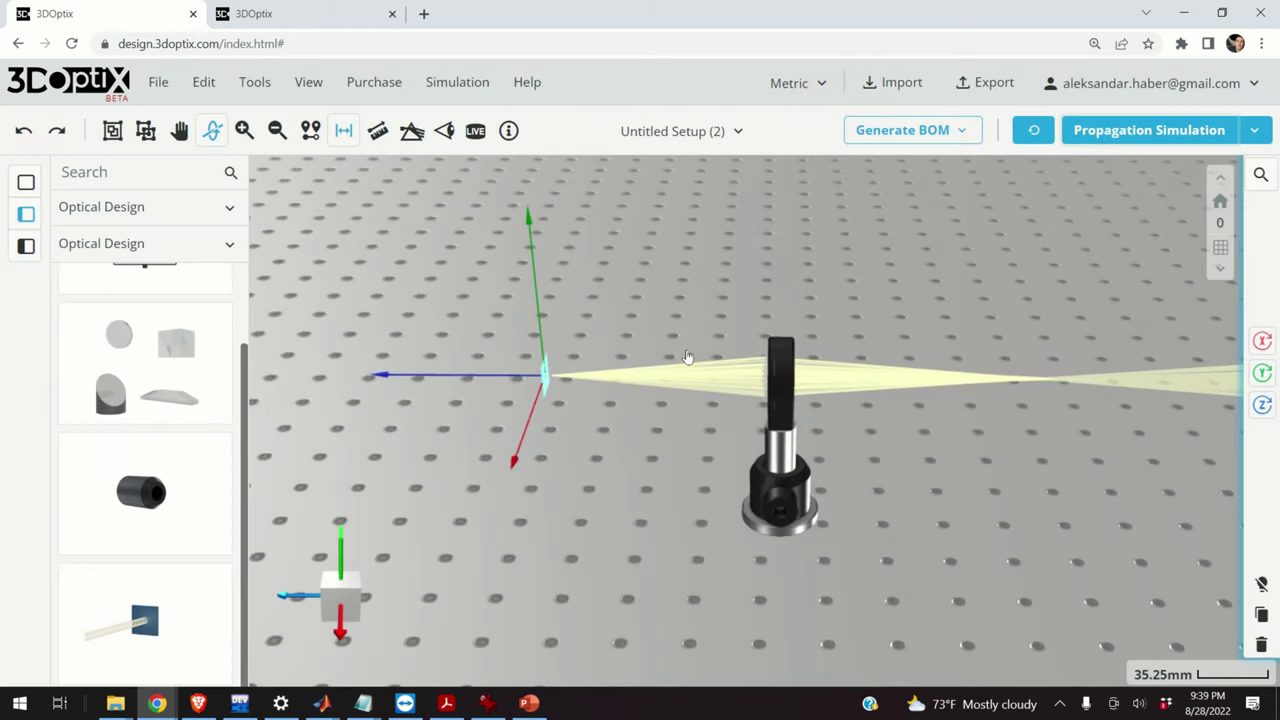
- Set the laser source's Δz offset to -2.032 mm and rerun the propagation simulation
mouse_move(1276, 385)
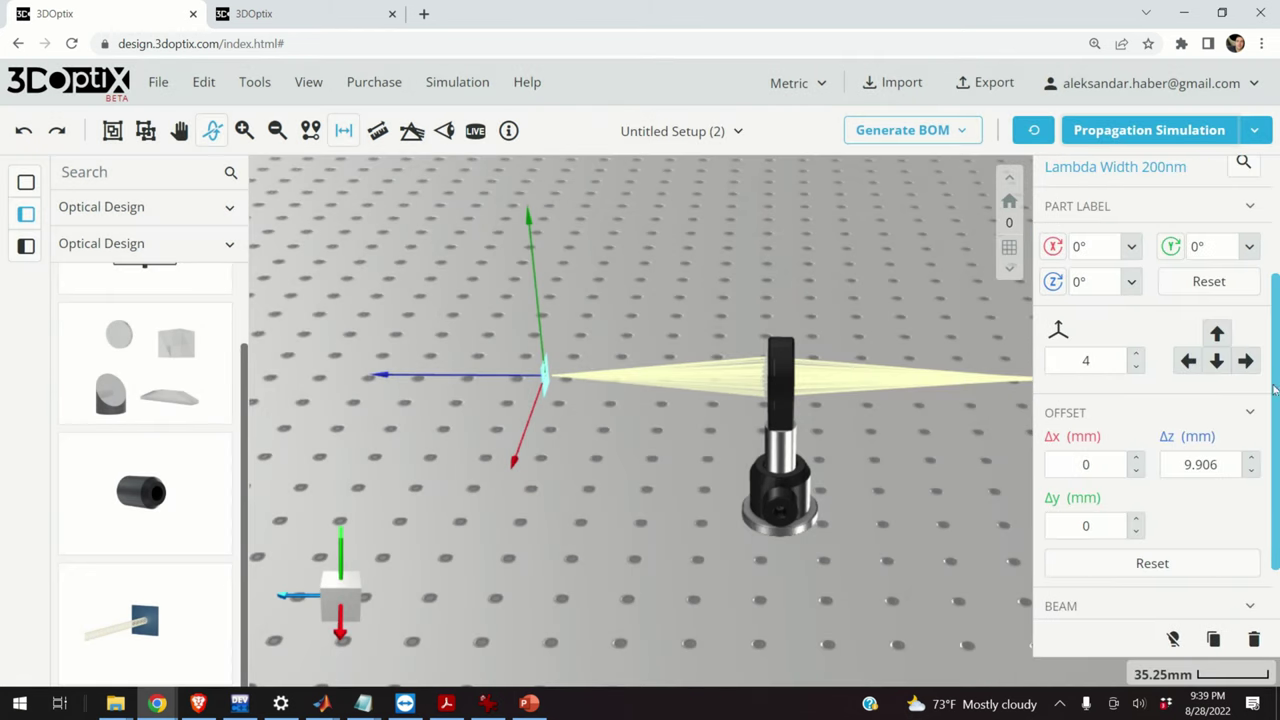
left_click_drag(1256, 480, 1253, 481)
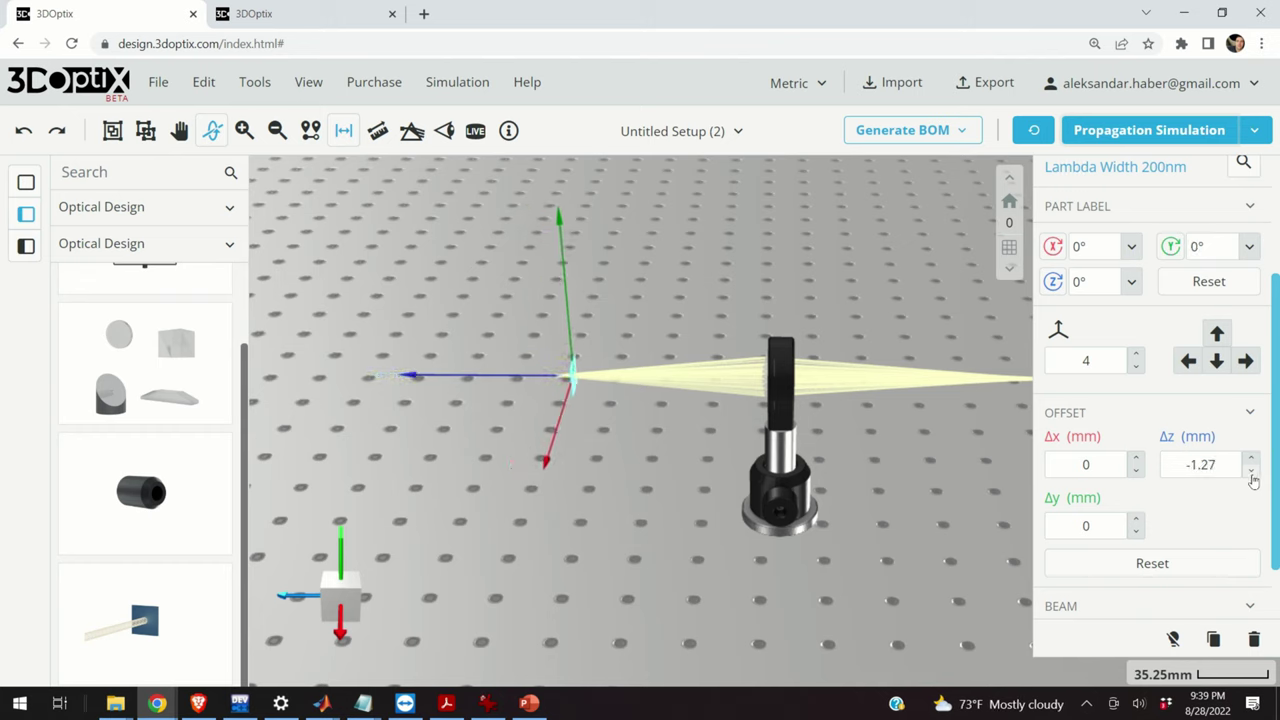
left_click(1105, 130)
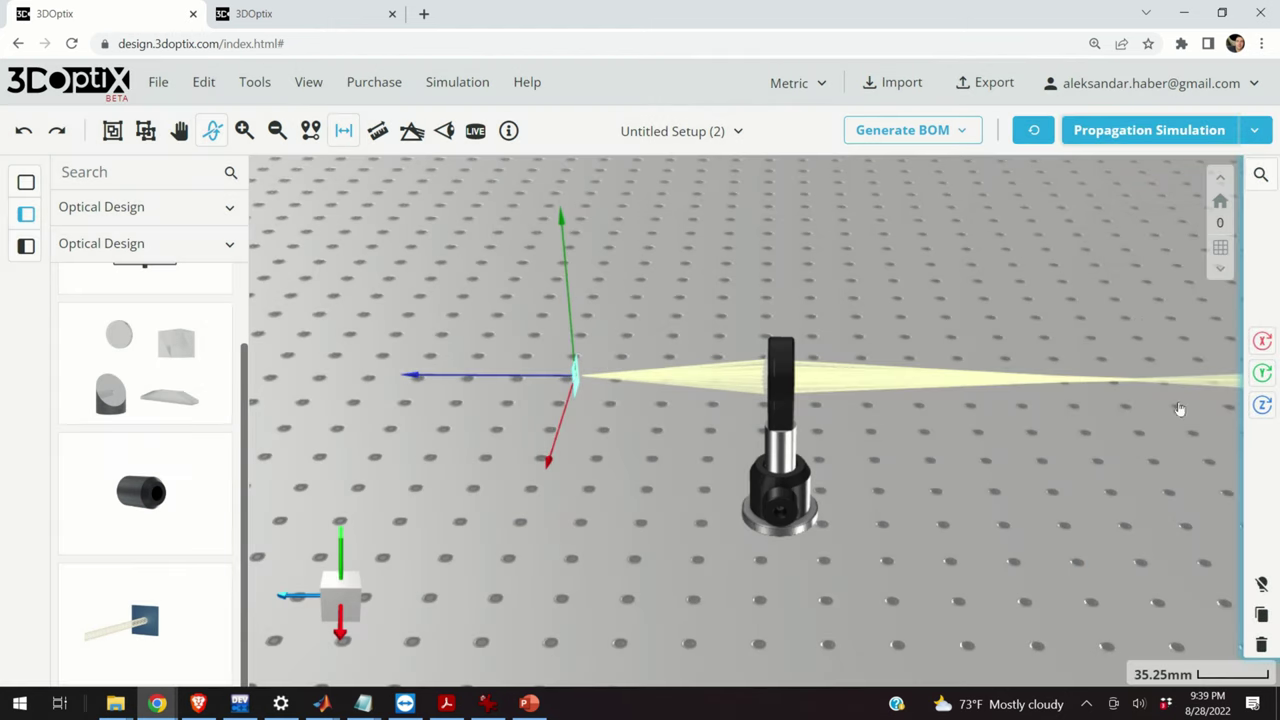
mouse_move(1236, 400)
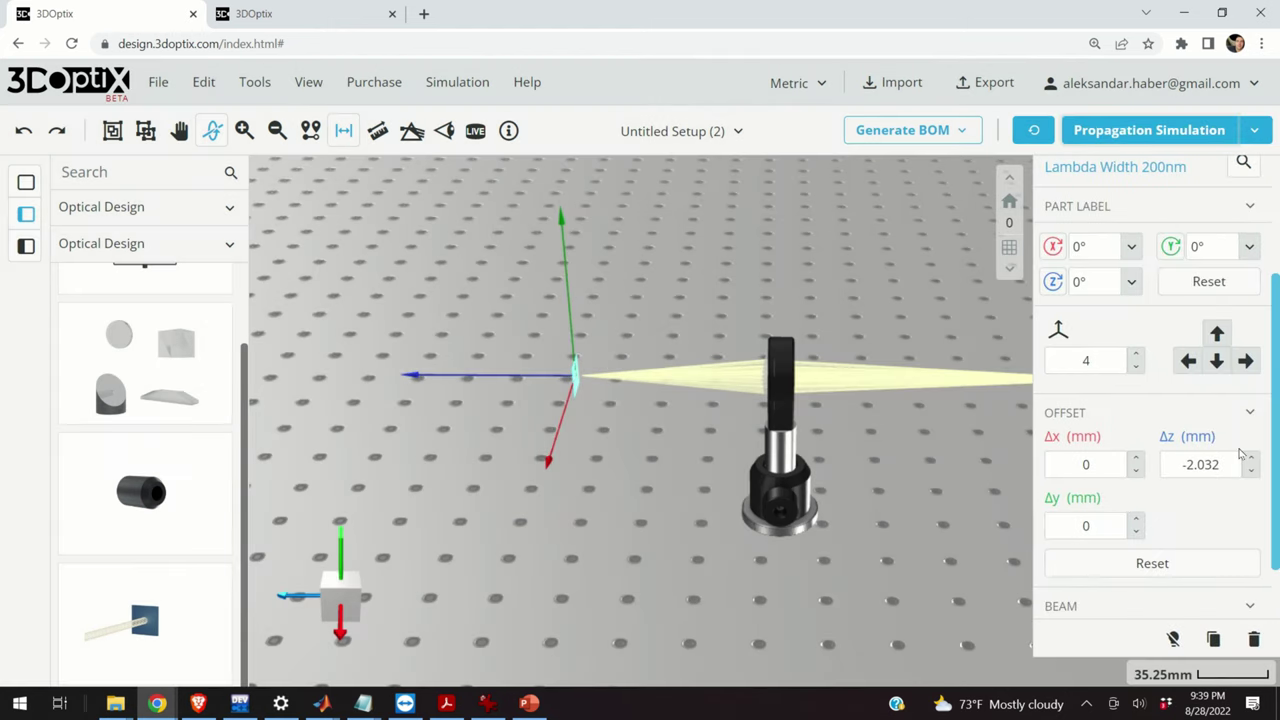
- Set the laser source's Δz offset to -11.176 mm and rerun the propagation simulation
left_click_drag(1253, 475, 1253, 475)
left_click(1130, 138)
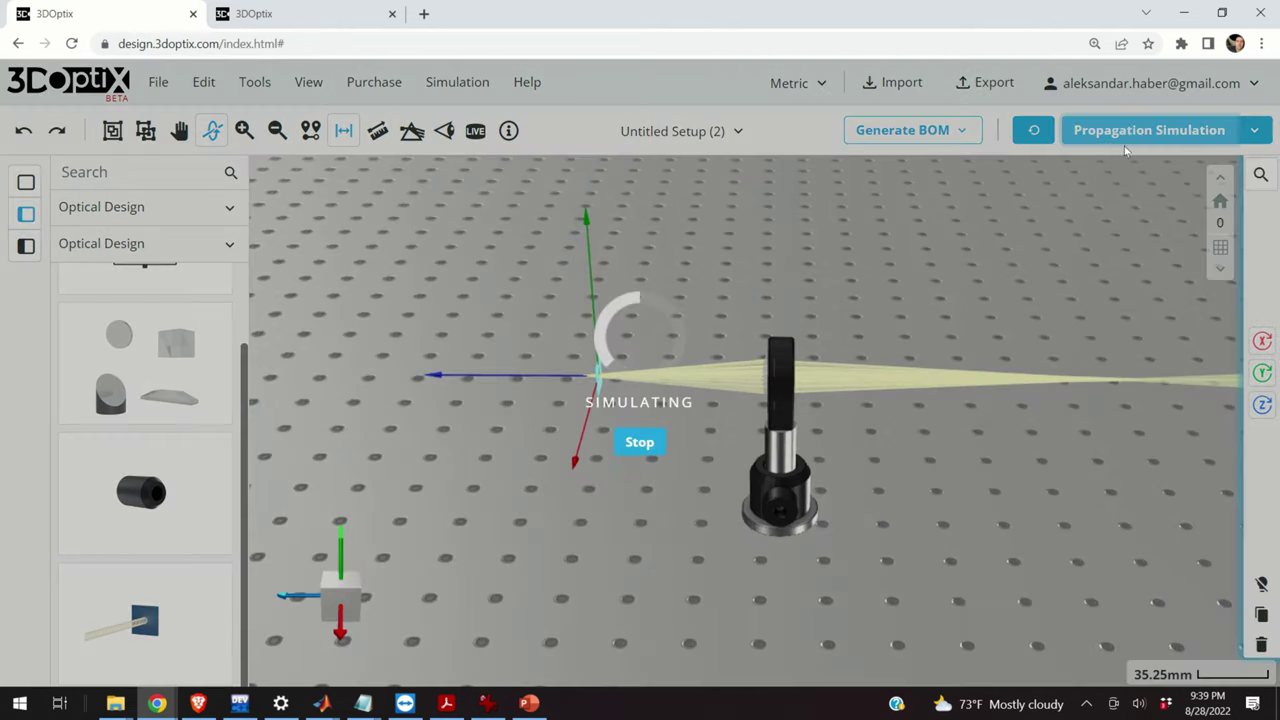
scroll(1100, 310, "down", 3)
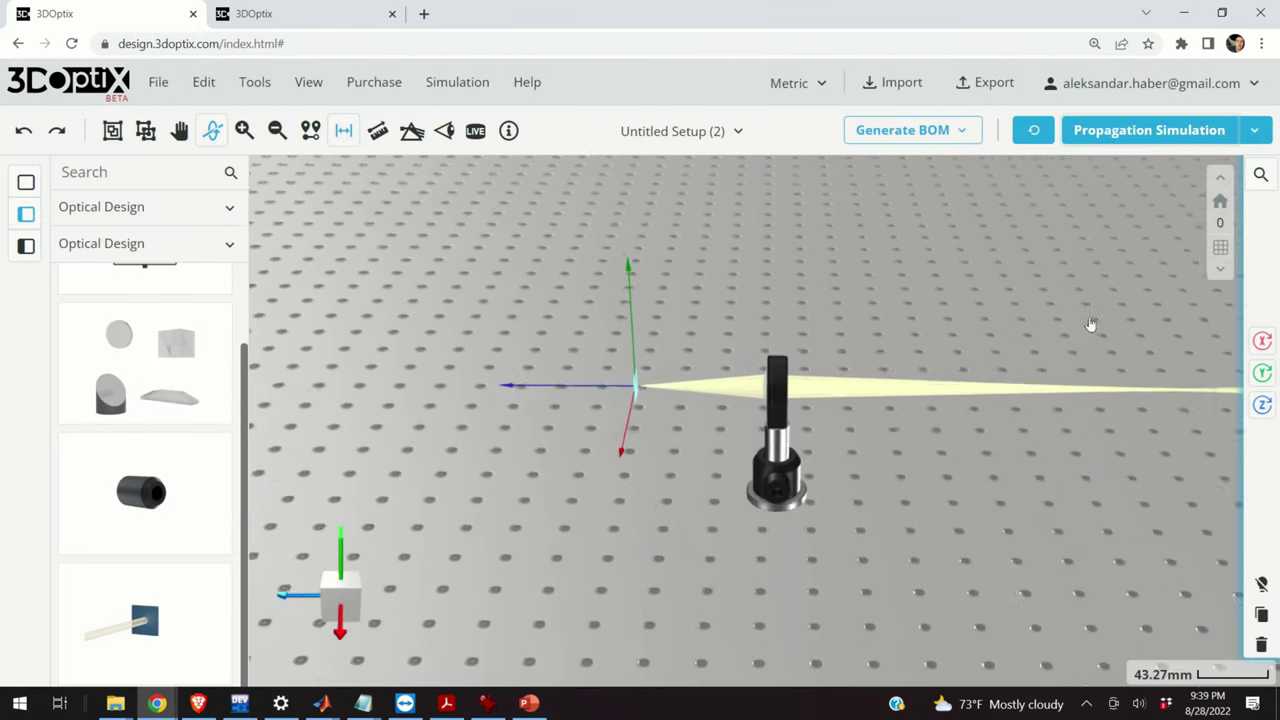
scroll(1131, 334, "up", 3)
- Shift the laser source further toward the lens along negative Δz and rerun the propagation simulation
left_click(1242, 400)
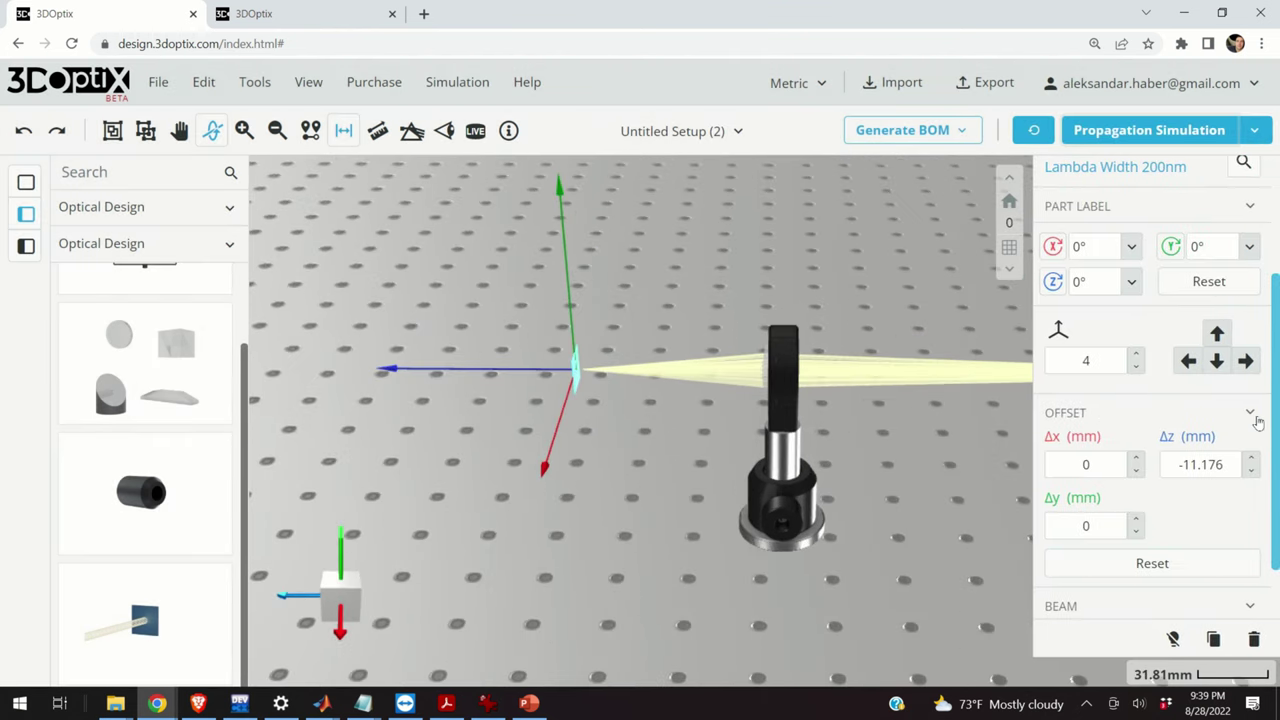
left_click_drag(1251, 474, 1249, 478)
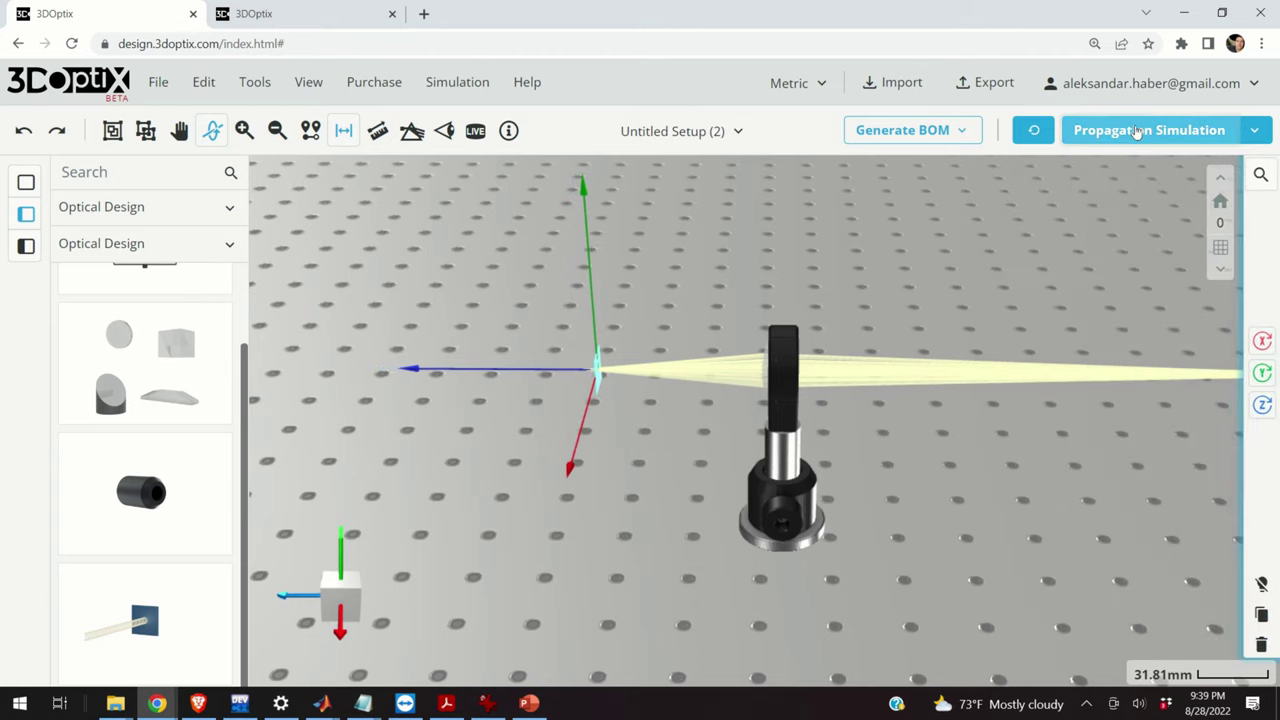
left_click(1134, 131)
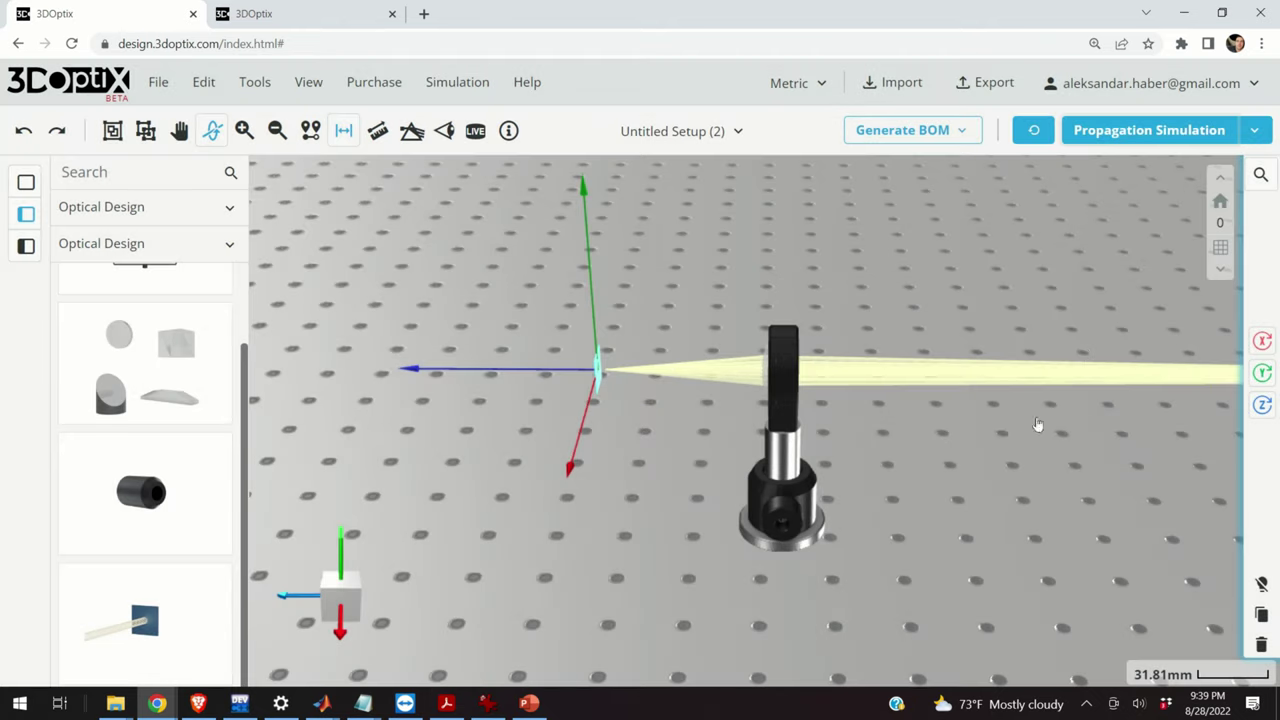
scroll(1060, 410, "down", 5)
scroll(809, 446, "up", 5)
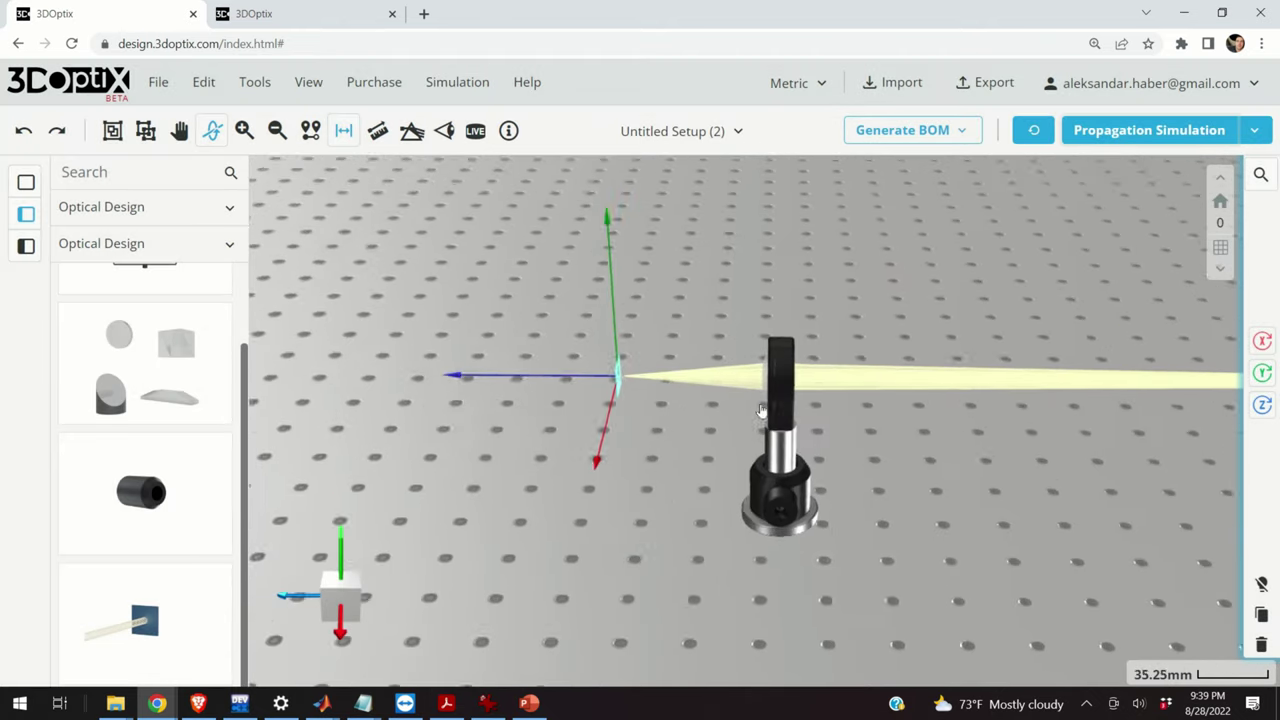
- Offset the lens mount by about 5 mm along Δz, toward the laser source, and rerun the propagation simulation
left_click(778, 414)
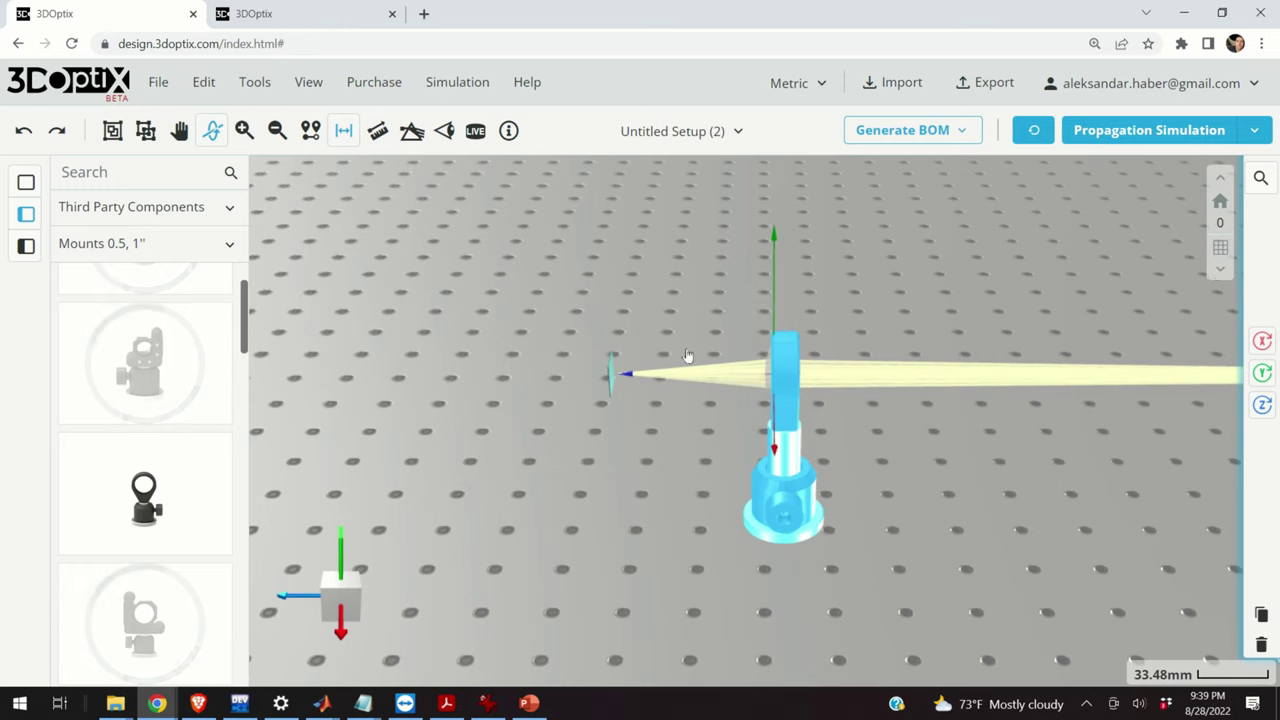
left_click(1275, 344)
scroll(1150, 450, "down", 1)
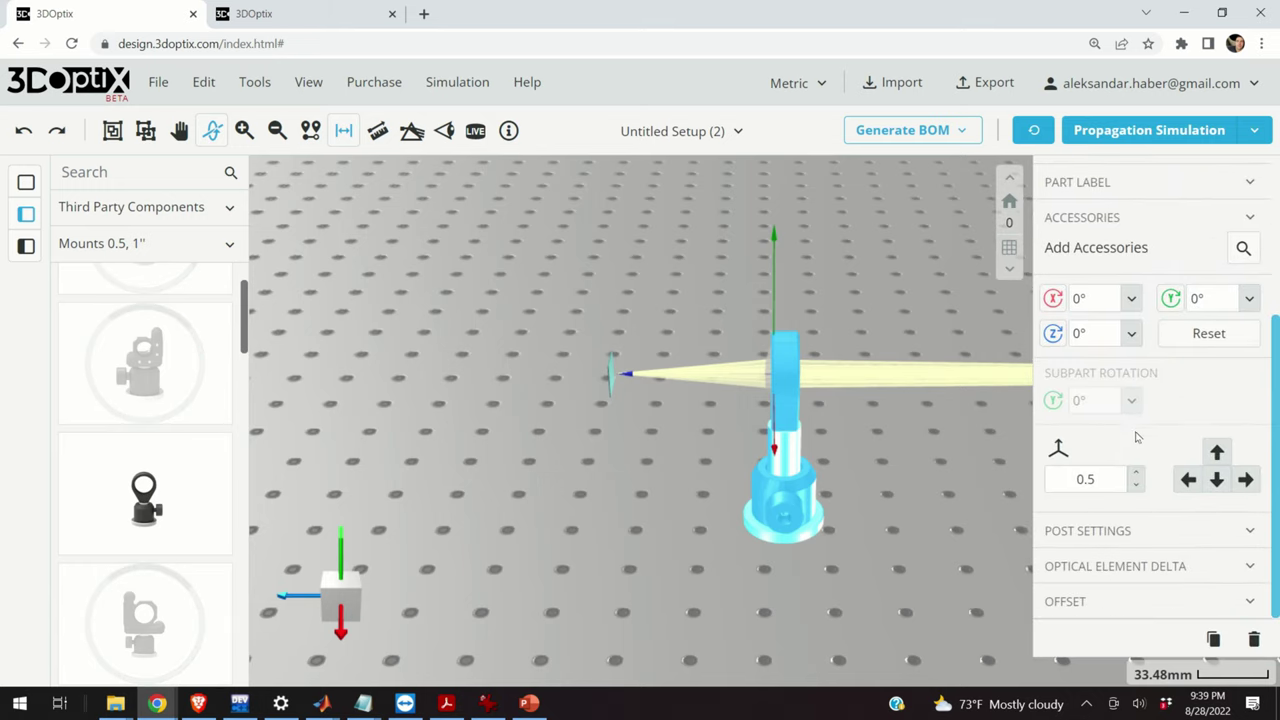
left_click(1126, 603)
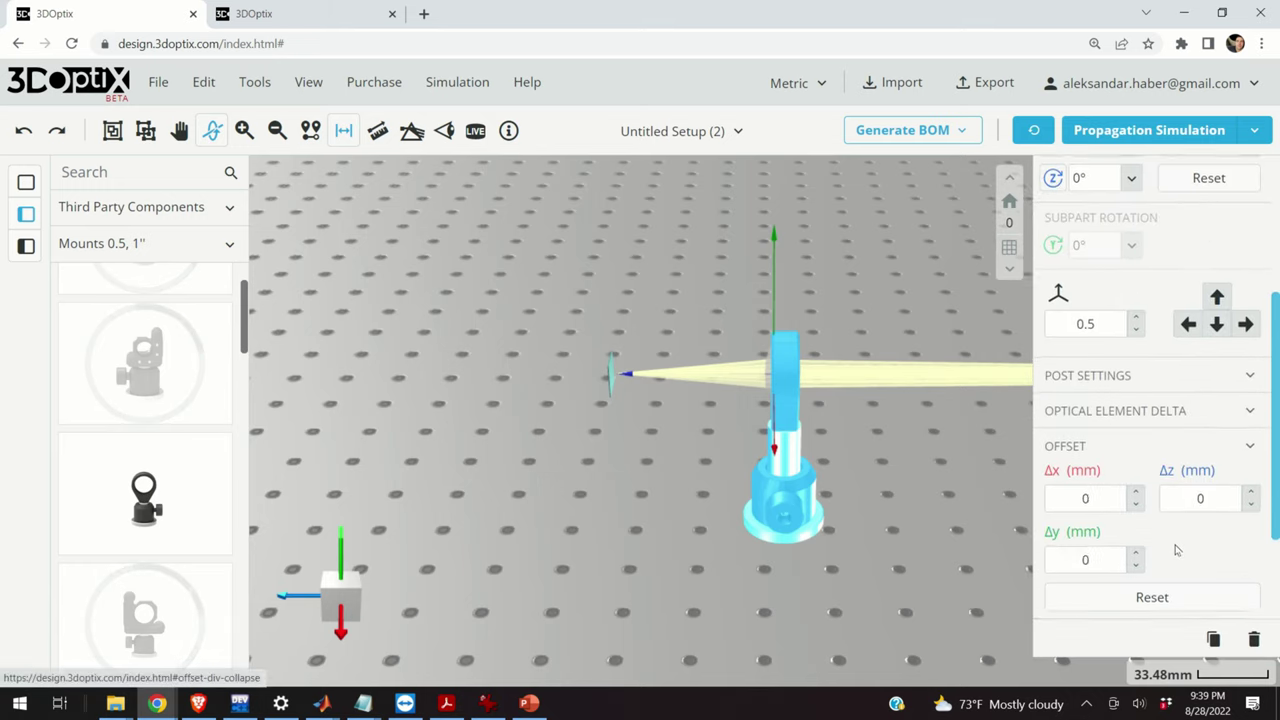
left_click(1249, 503)
left_click(1249, 503)
left_click(1249, 503)
left_click(1252, 490)
left_click(1252, 490)
left_click(1252, 490)
left_click(1252, 490)
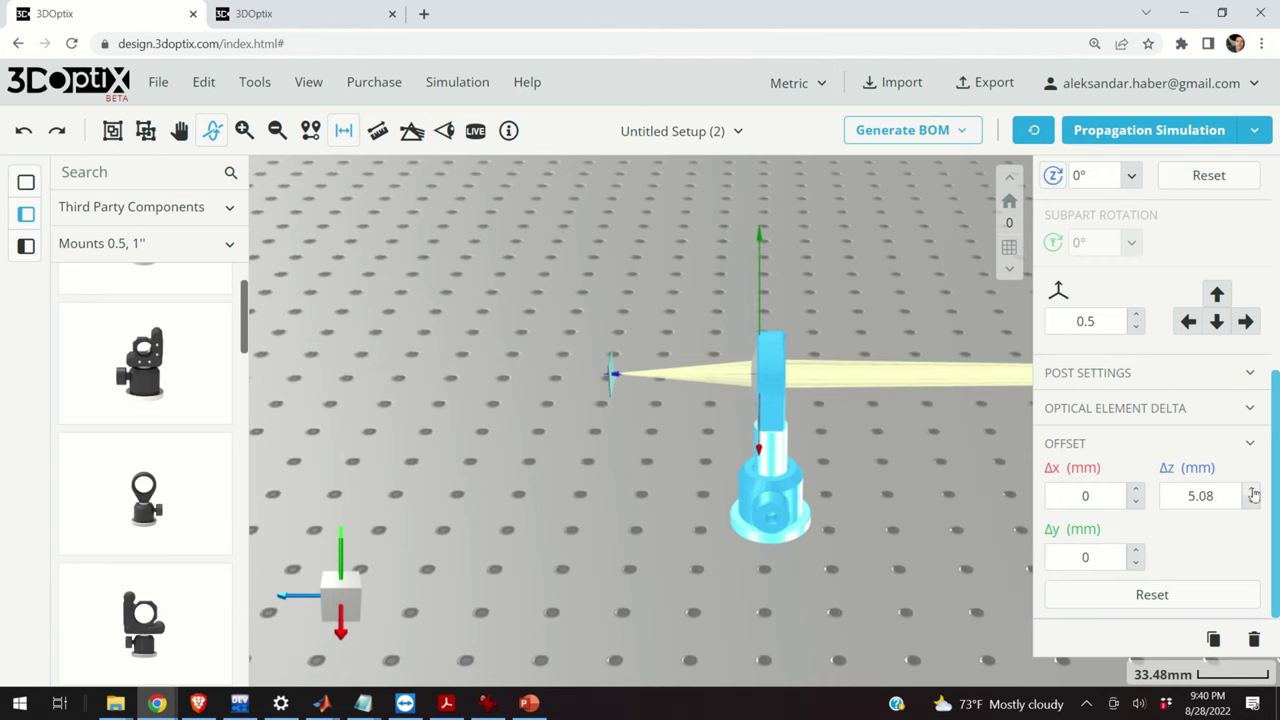
left_click(1148, 132)
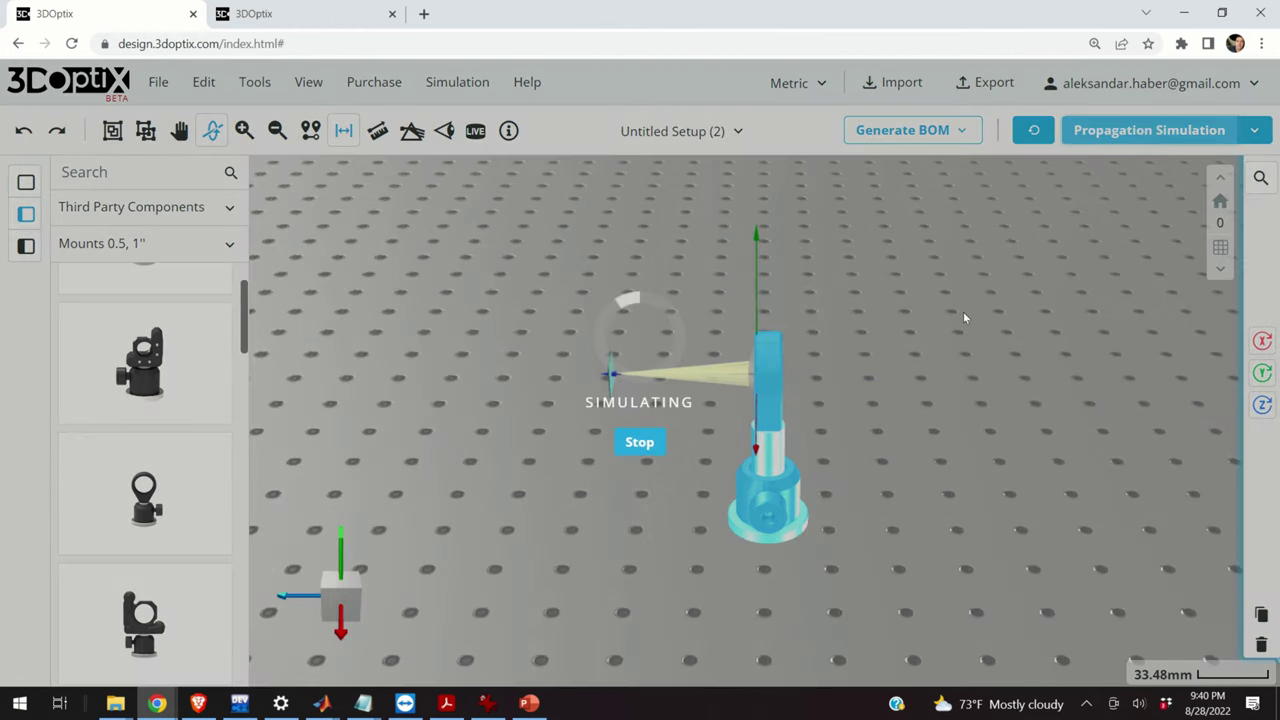
- Examine the beam leaving the lens along its full length from several angles and distances
scroll(940, 314, "down", 5)
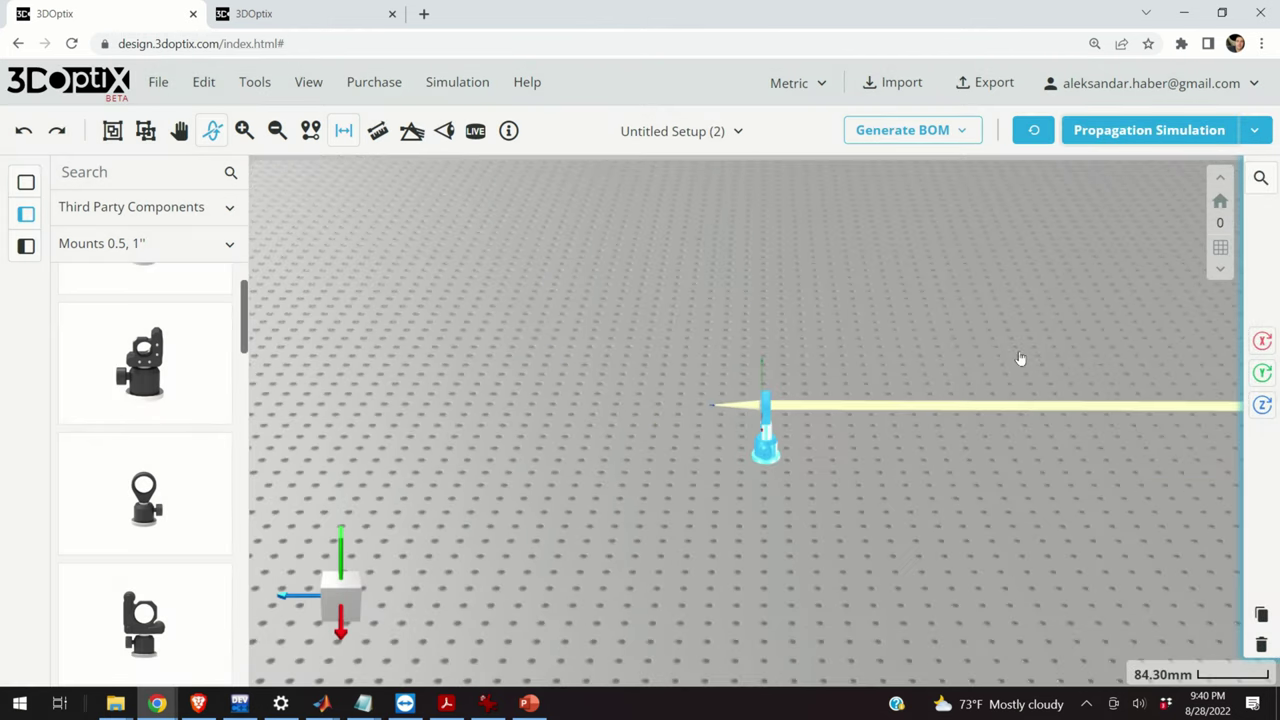
scroll(1040, 385, "up", 4)
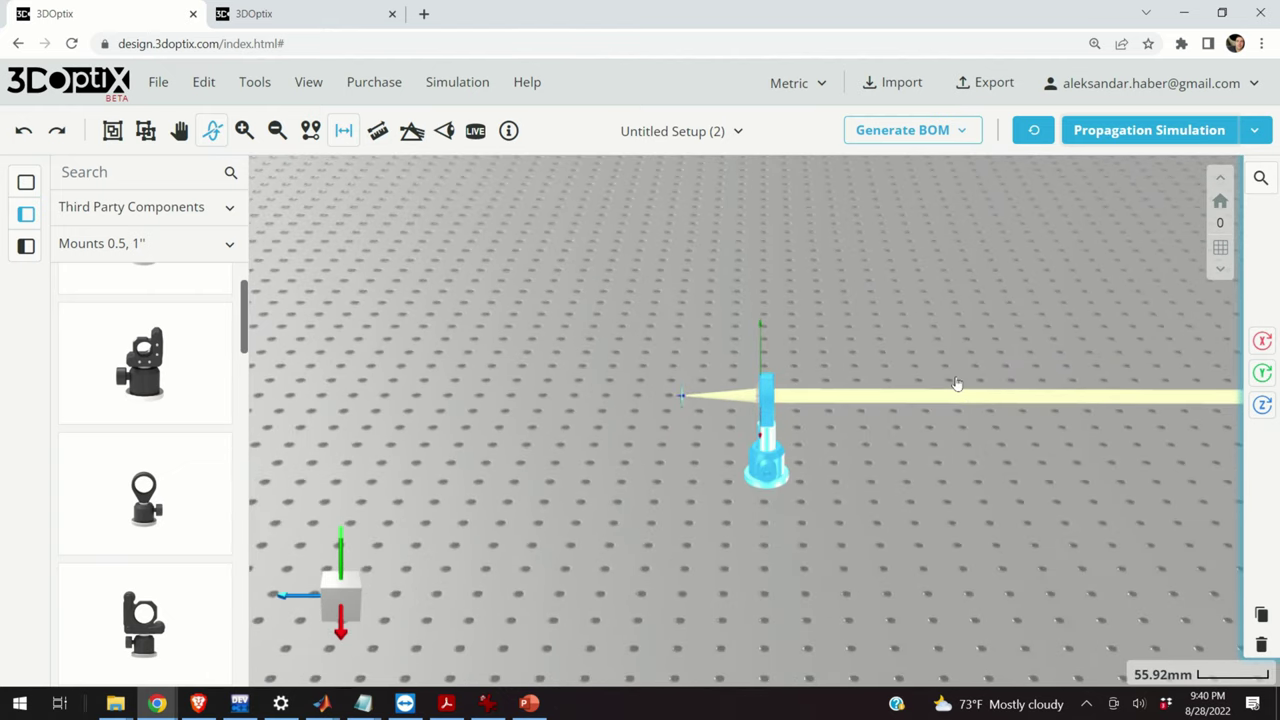
scroll(987, 377, "down", 2)
left_click_drag(987, 377, 1006, 416)
scroll(774, 420, "up", 4)
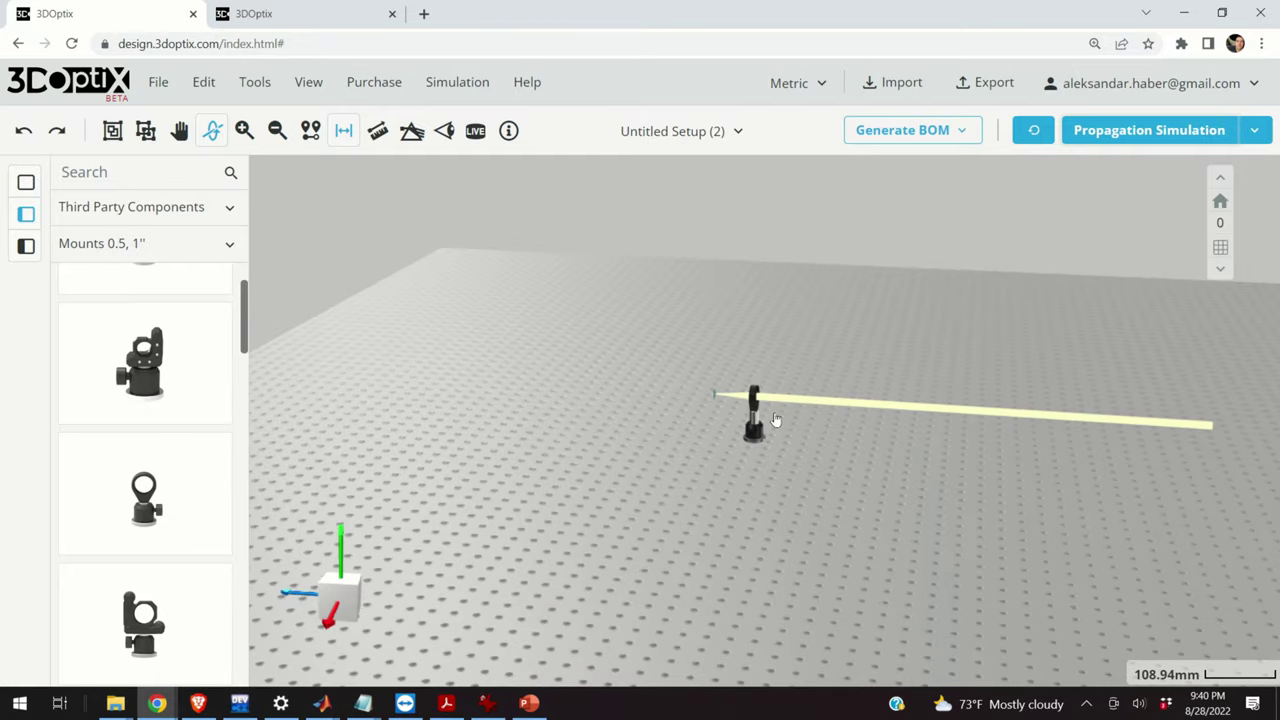
scroll(809, 395, "up", 5)
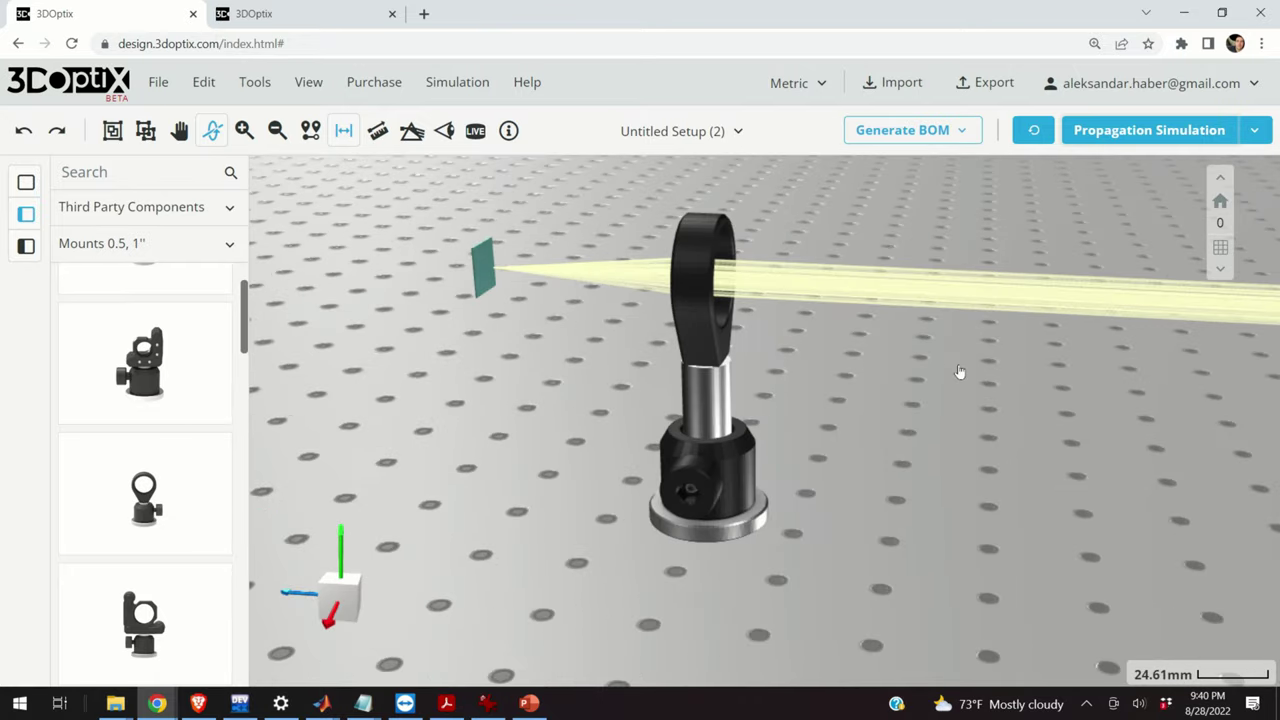
mouse_move(963, 371)
left_mouse_down()
mouse_move(852, 390)
mouse_move(829, 366)
mouse_move(977, 360)
left_mouse_up()
scroll(977, 360, "down", 4)
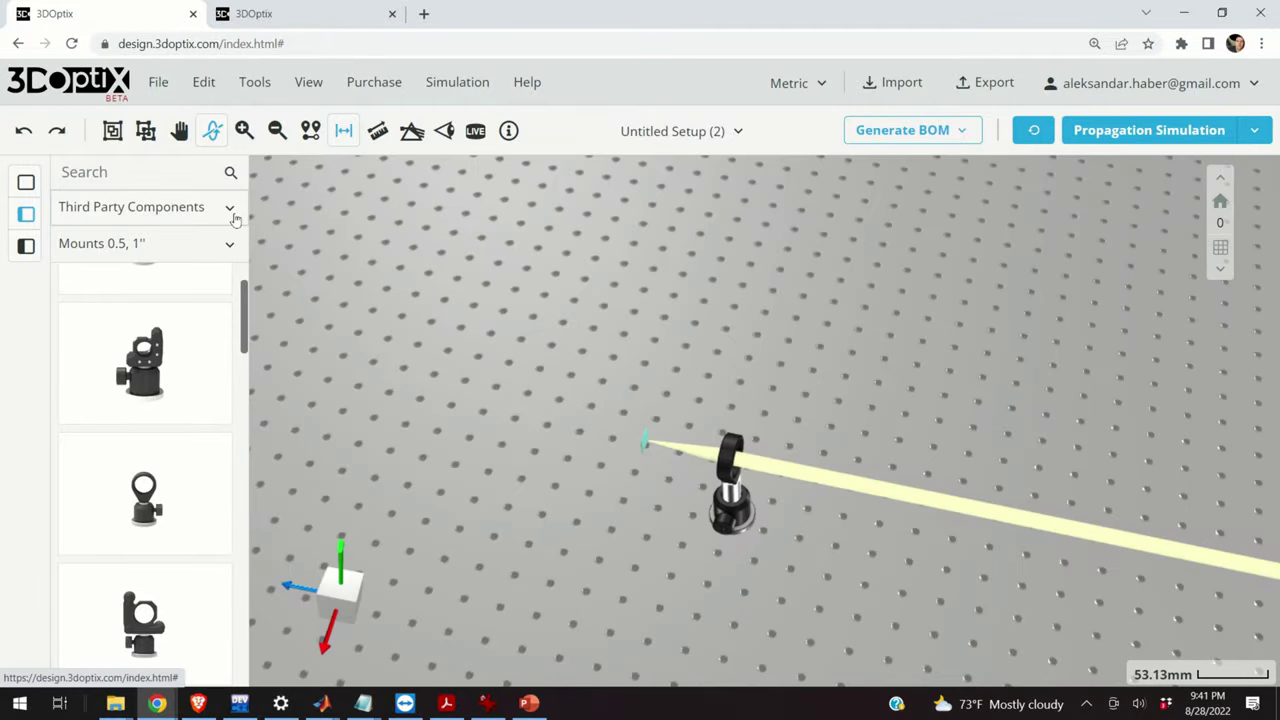
- Place a D1012 3DOptix Transparent Detector from the detector screens in the beam path behind the lens
left_click(231, 212)
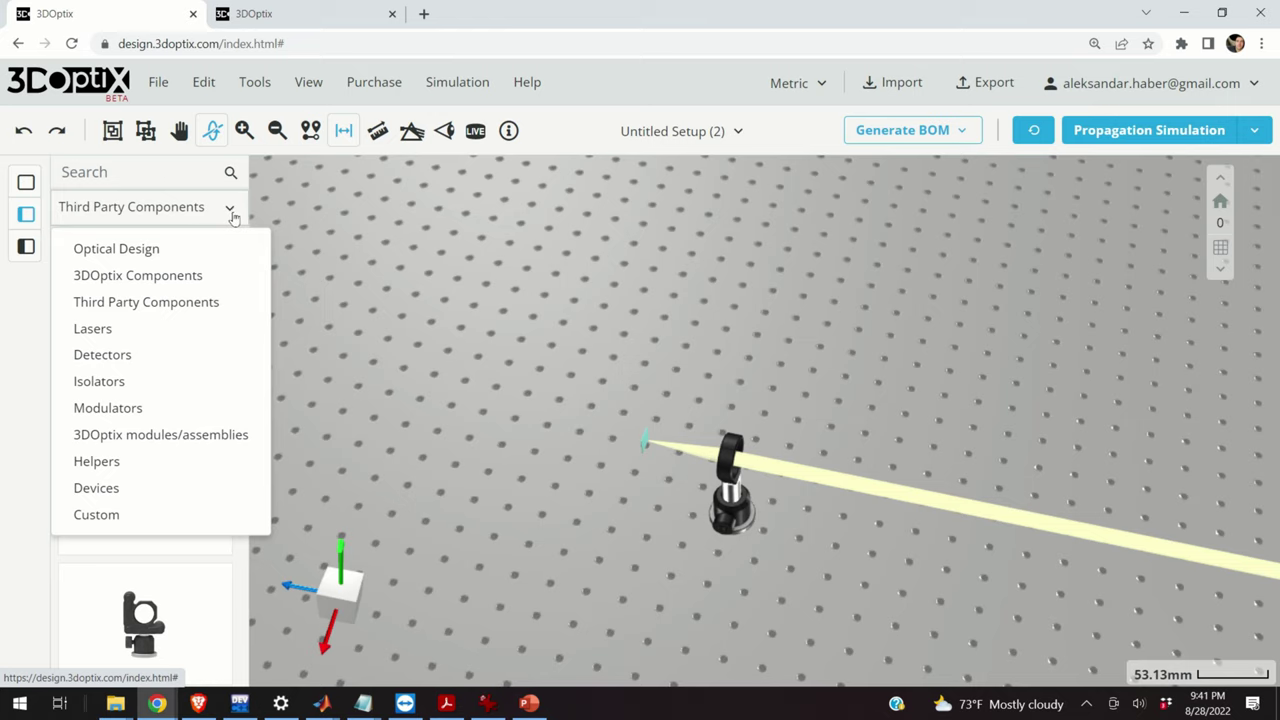
left_click(123, 354)
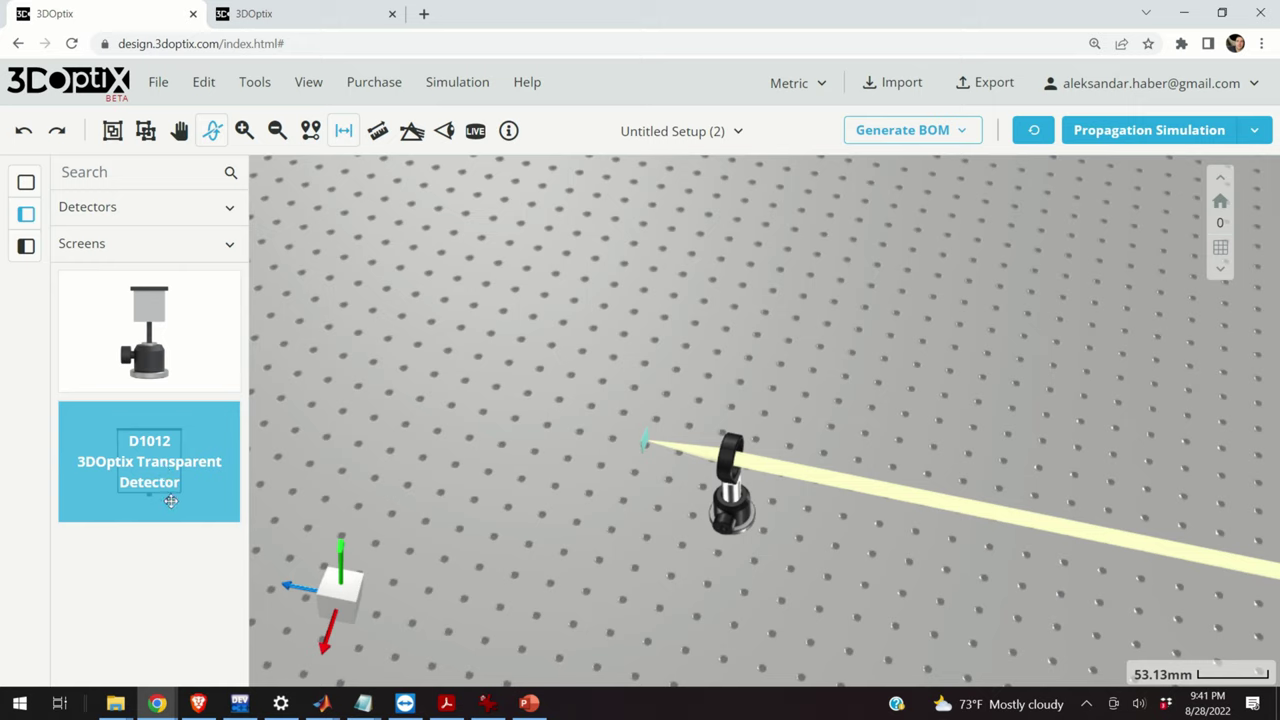
left_click_drag(154, 475, 945, 527)
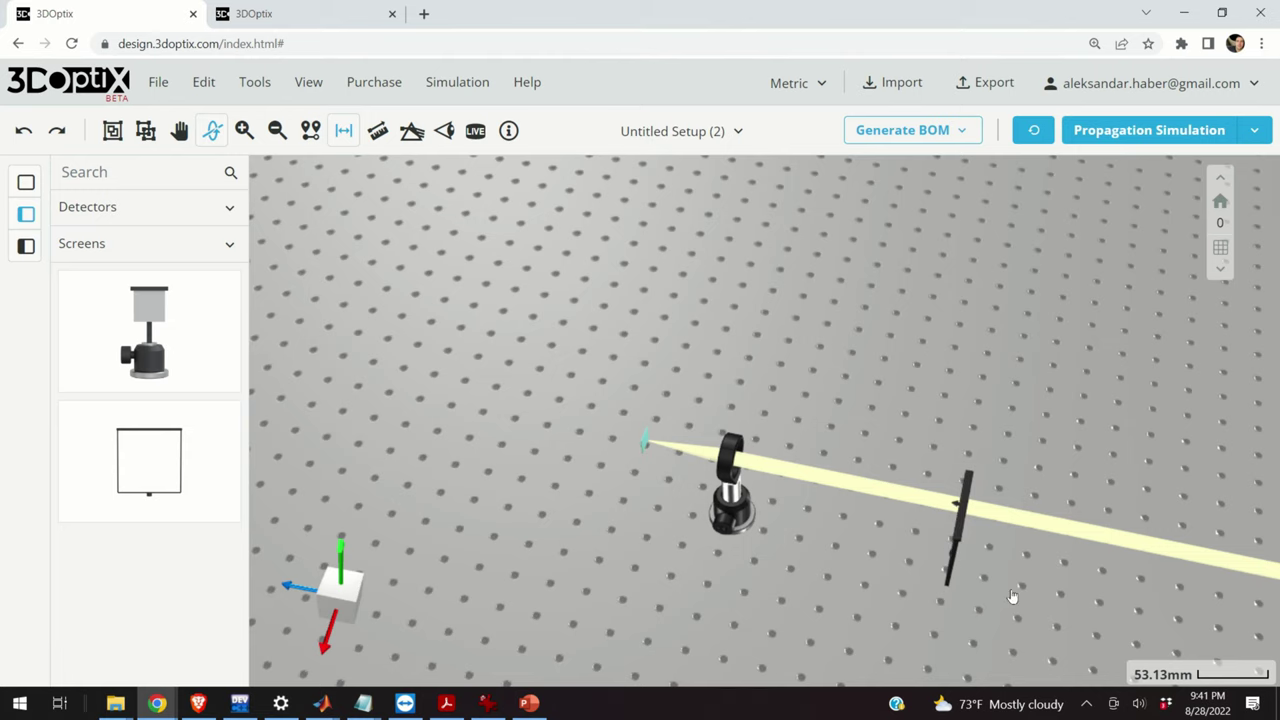
left_click_drag(1012, 596, 875, 530)
left_click_drag(670, 390, 1037, 315)
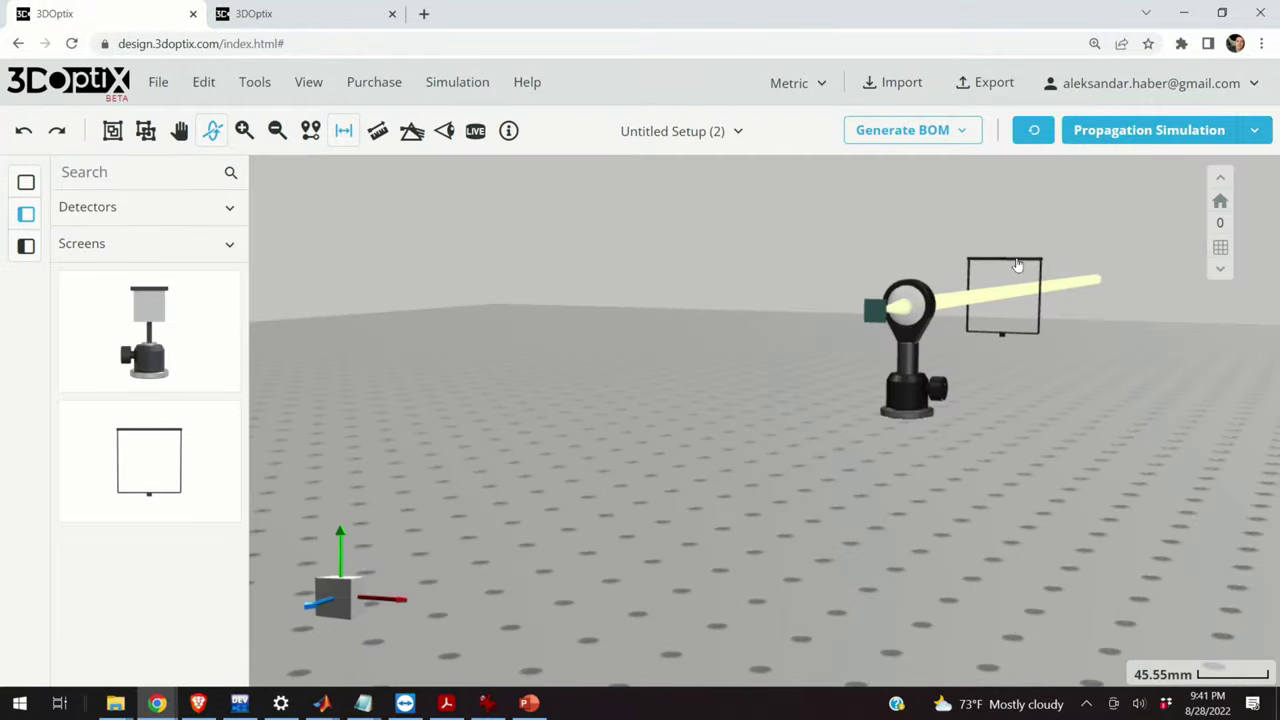
- Rerun the propagation simulation and view the transparent detector's detailed hit image
left_click(1037, 315)
left_click_drag(1021, 322, 1006, 366)
scroll(1000, 360, "up", 1)
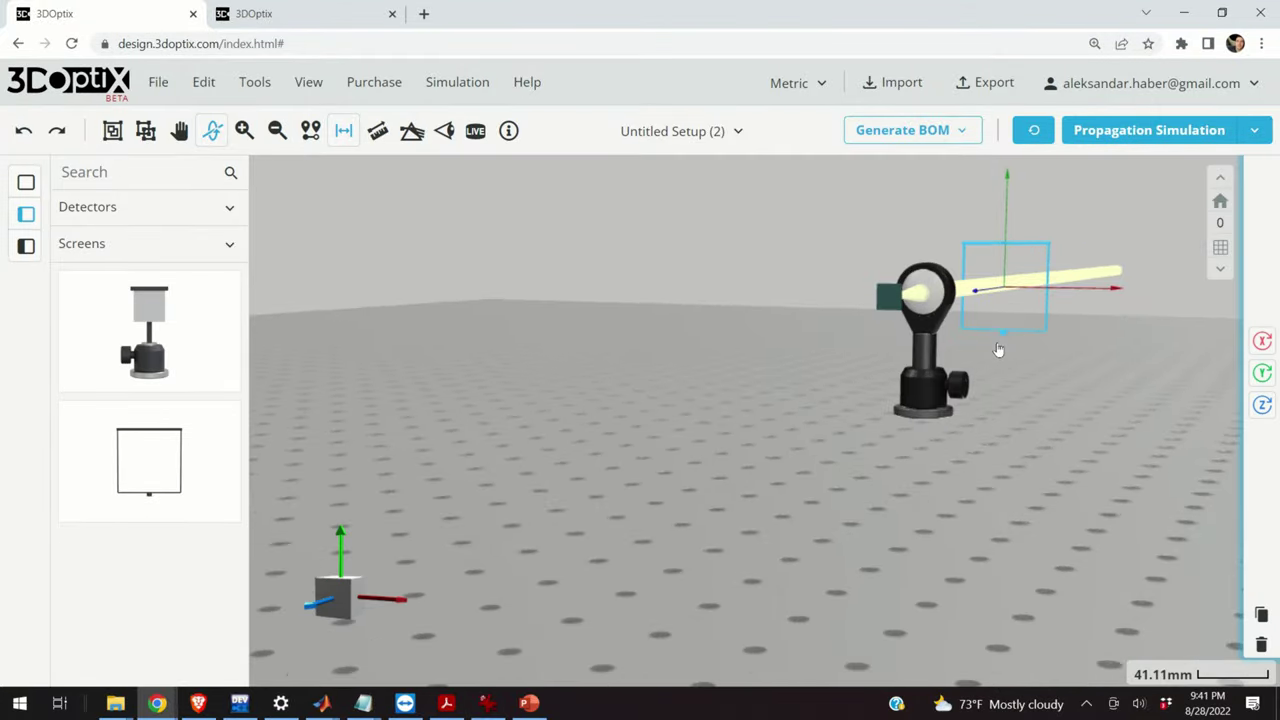
scroll(1074, 349, "down", 3)
left_click(1135, 128)
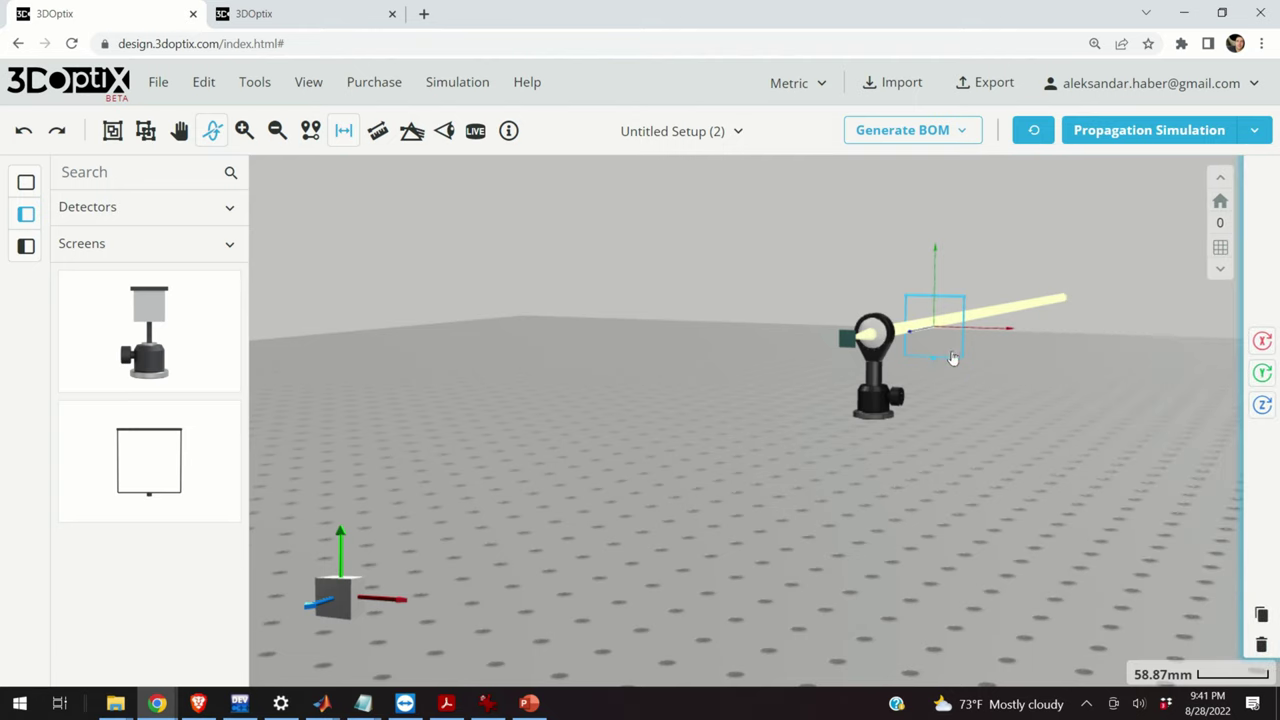
mouse_move(1250, 262)
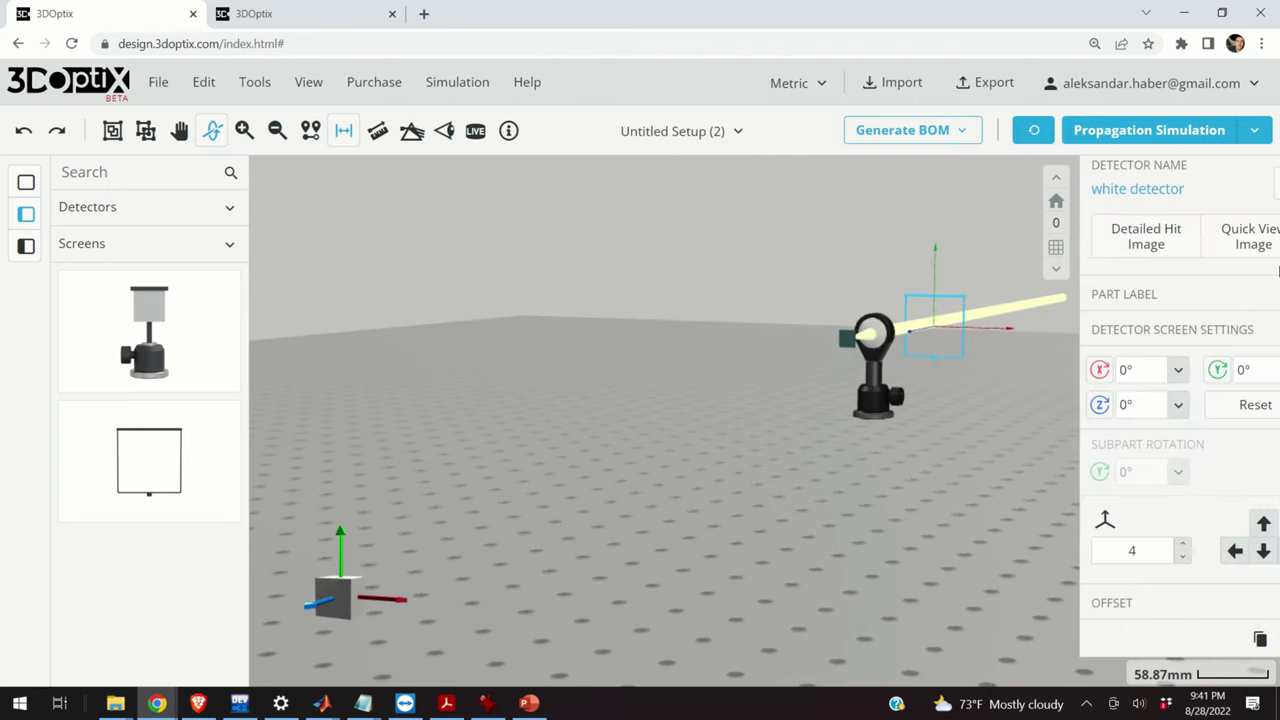
left_click(1100, 240)
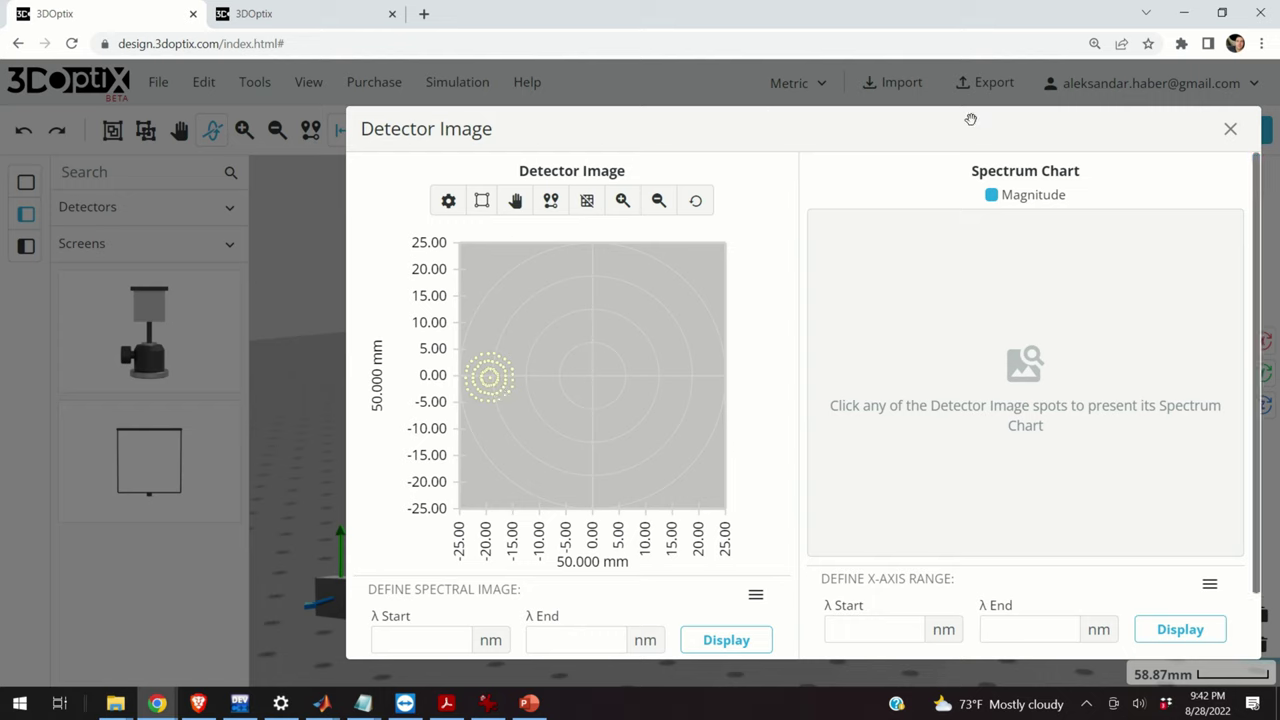
left_click(1230, 130)
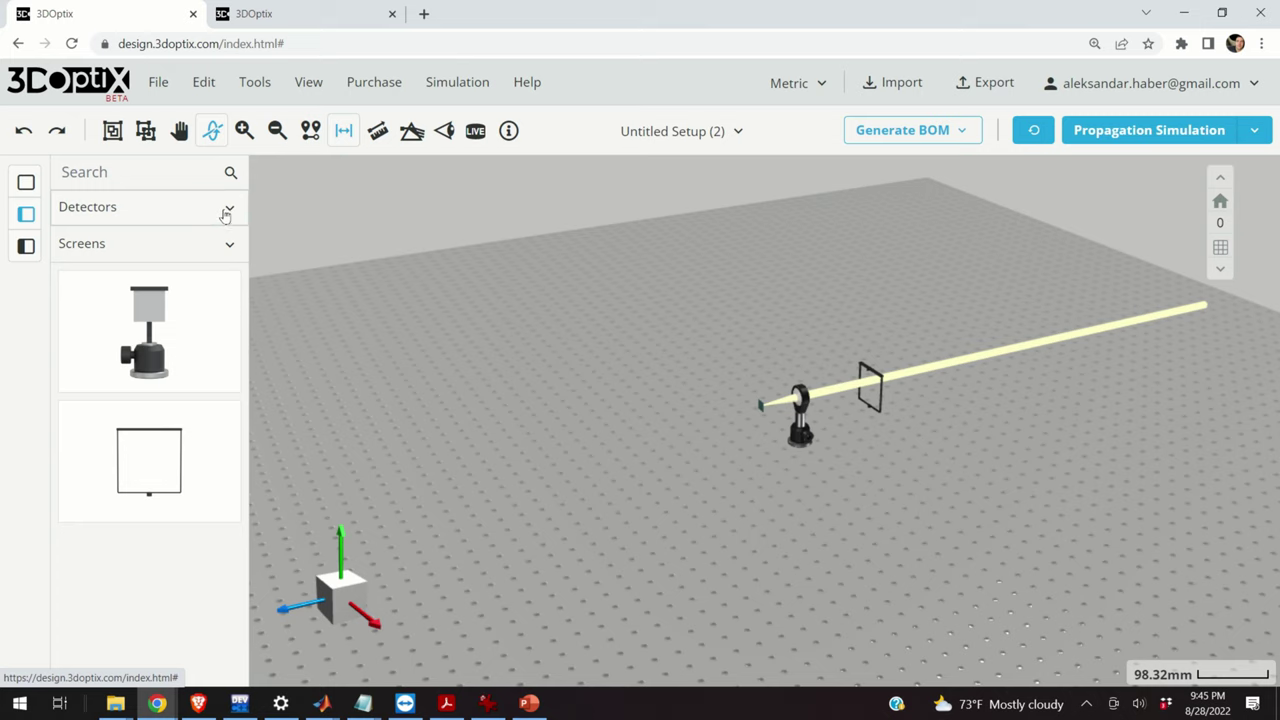
- Place a G2001 Kinematic Mirror Mount for Ø2'' Optics in the beam path, well beyond the detector
left_click(159, 209)
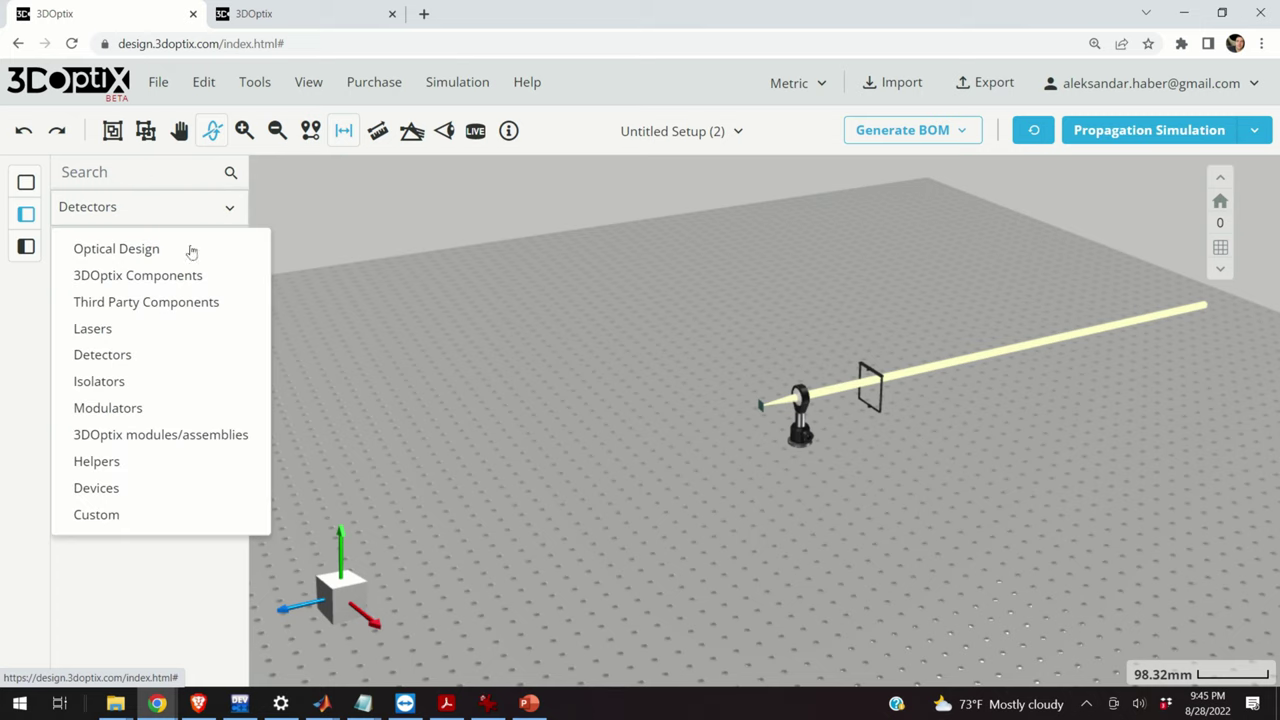
left_click(183, 304)
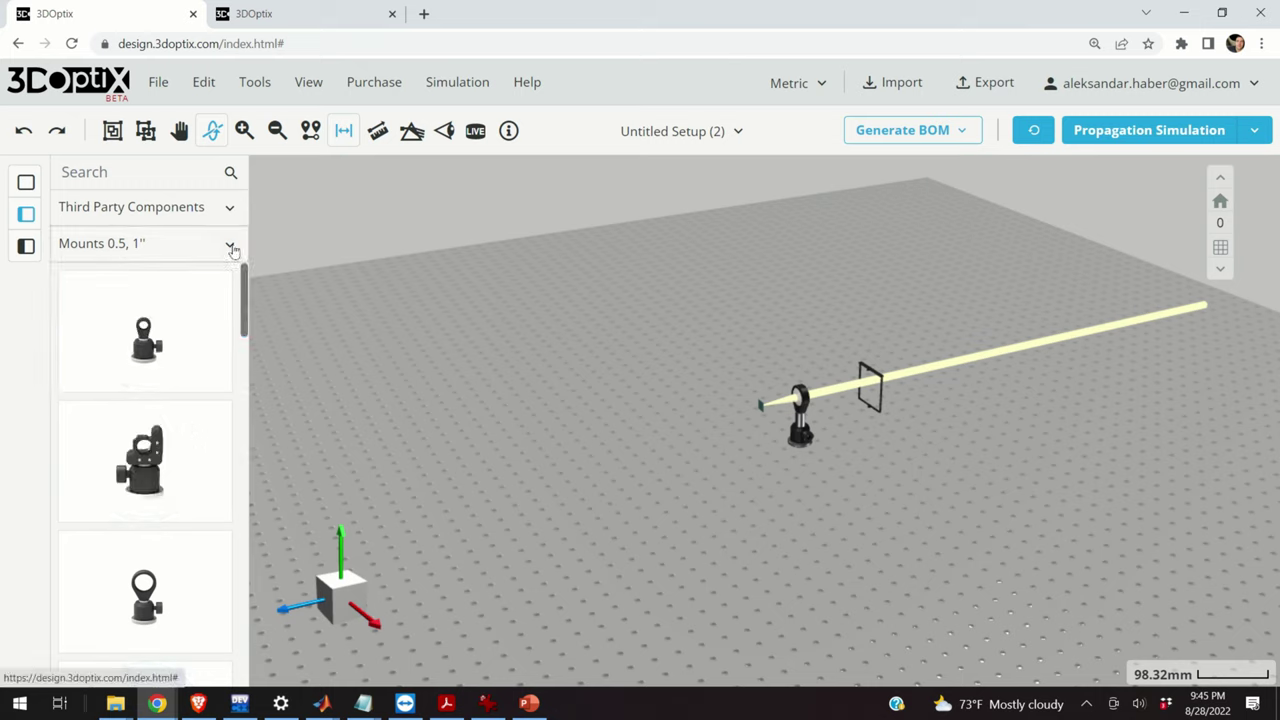
left_click(230, 248)
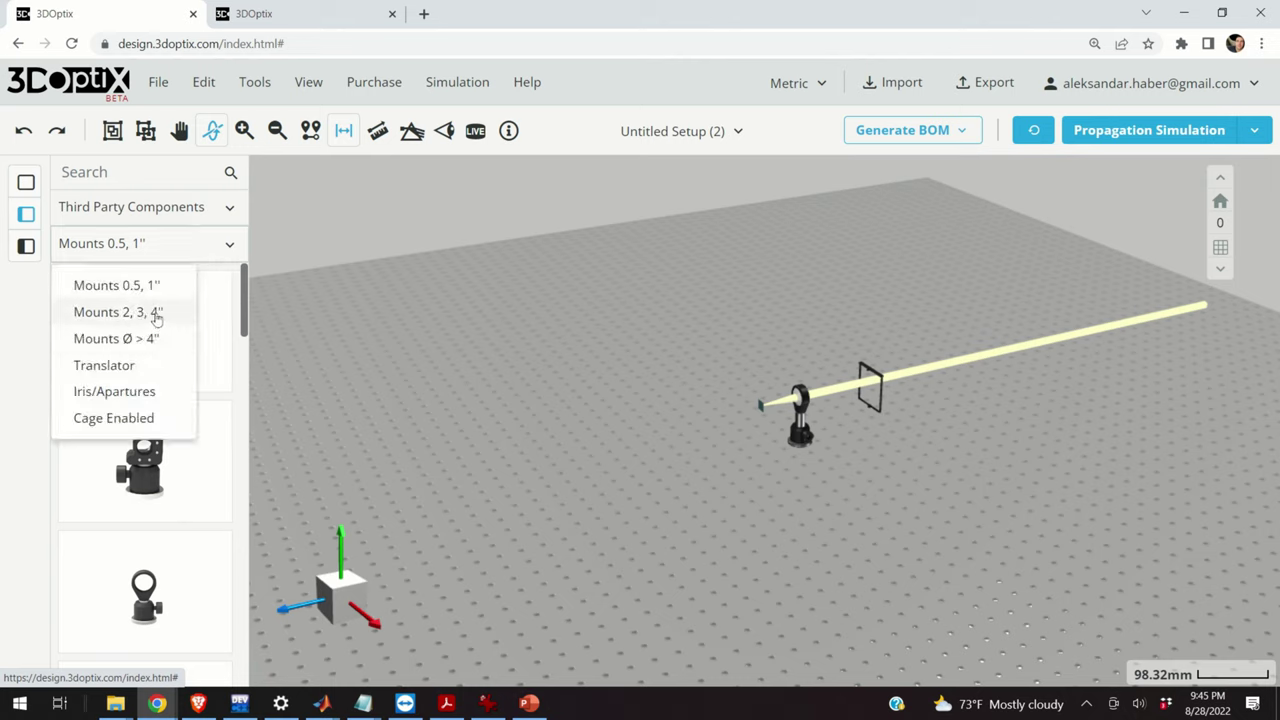
left_click(222, 252)
left_click(231, 250)
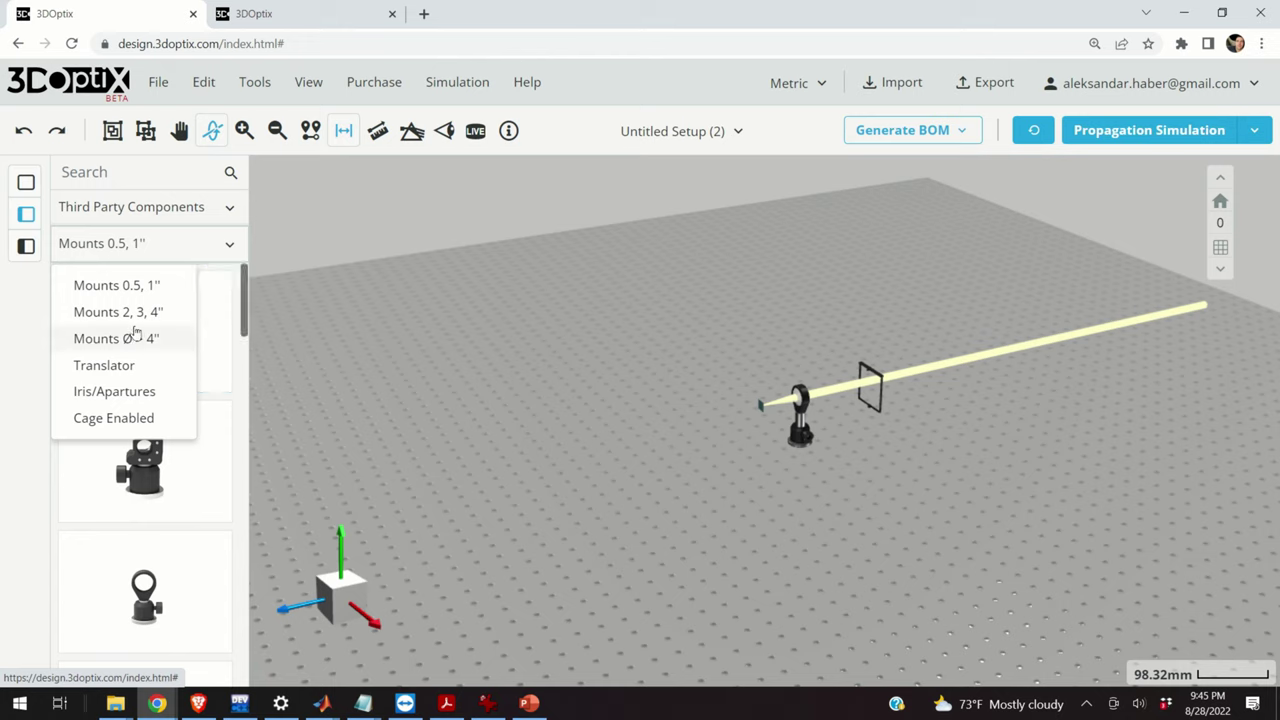
left_click(141, 312)
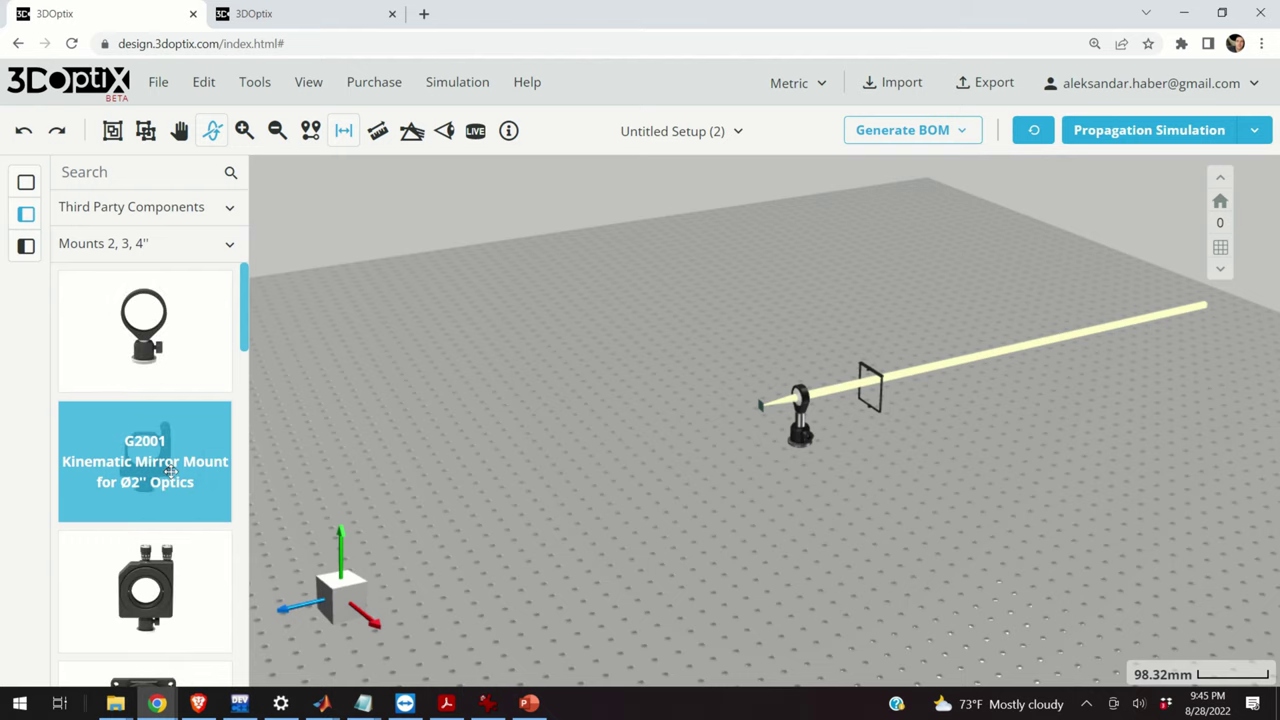
left_click_drag(172, 461, 980, 443)
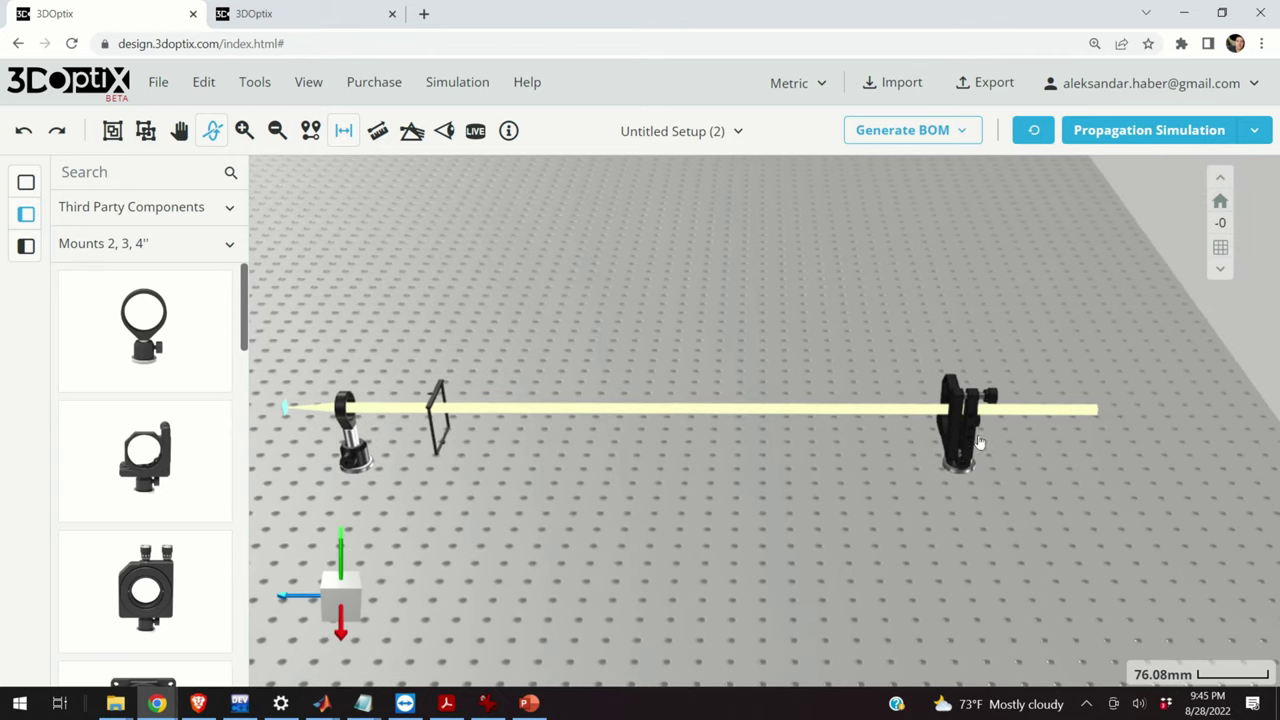
- Open the optical element search for the G2001 mirror mount and filter the catalogue to mirrors
scroll(975, 438, "up", 3)
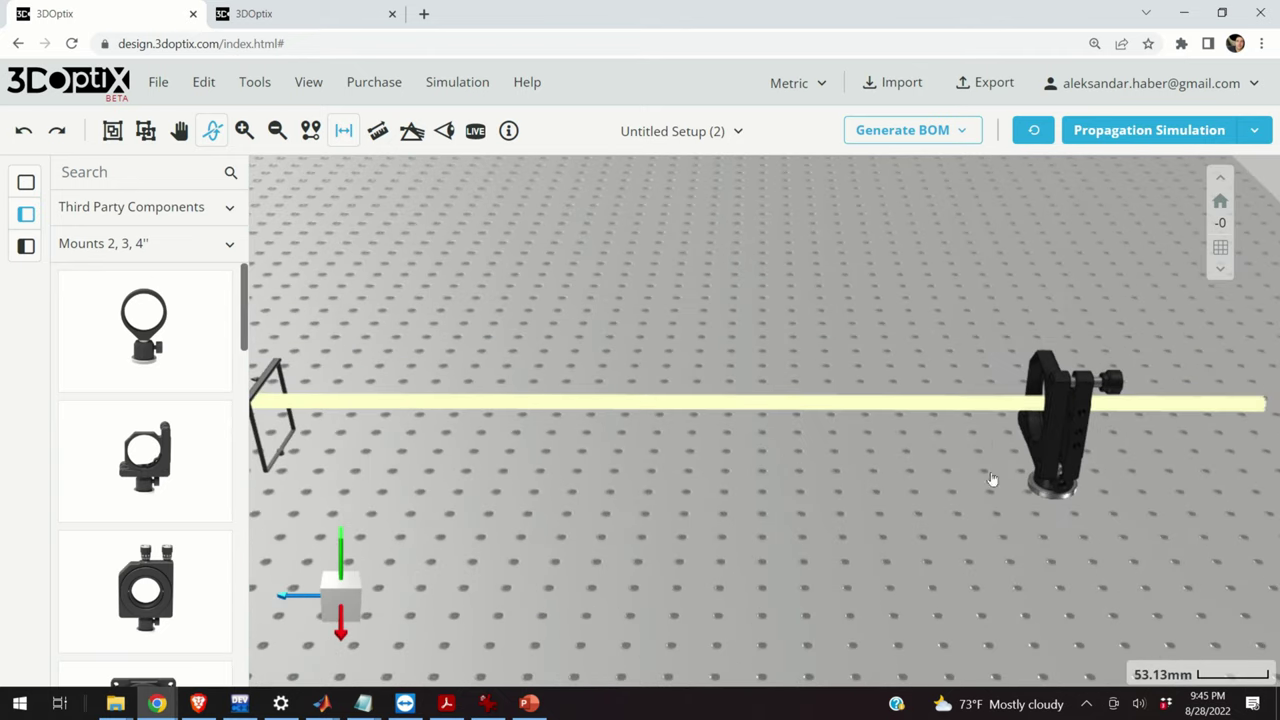
left_click(1060, 434)
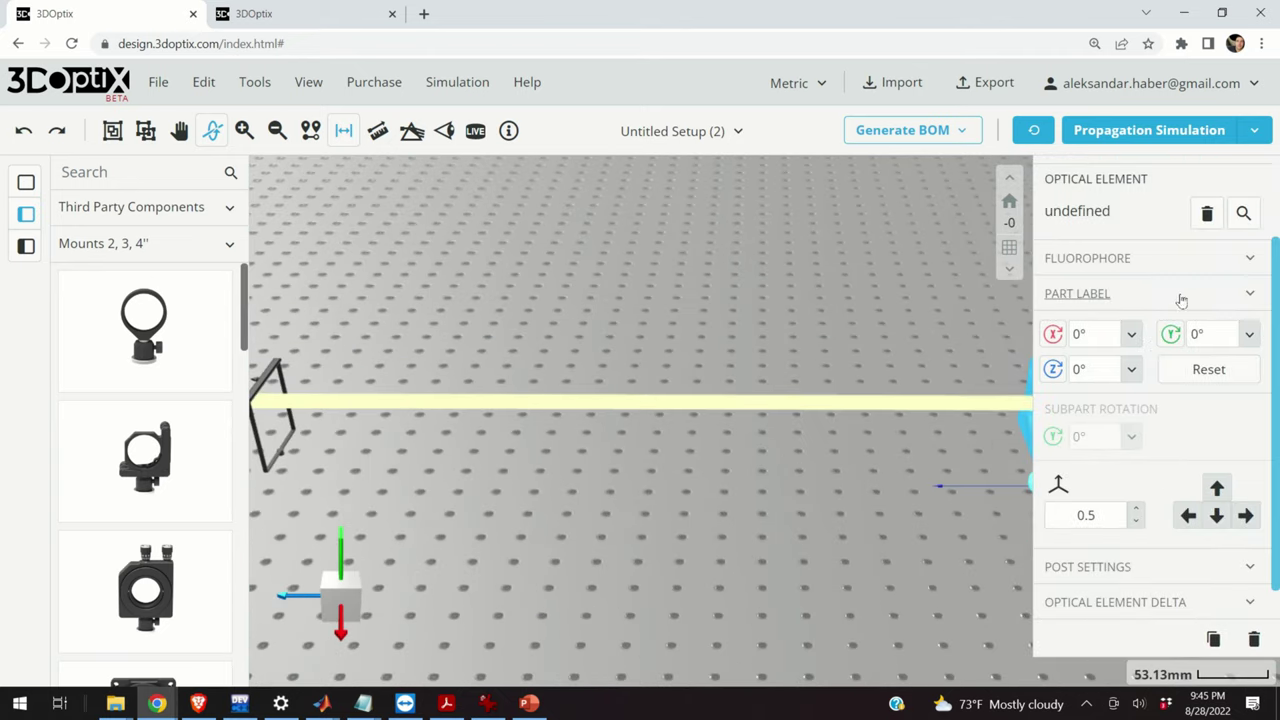
scroll(1140, 425, "up", 3)
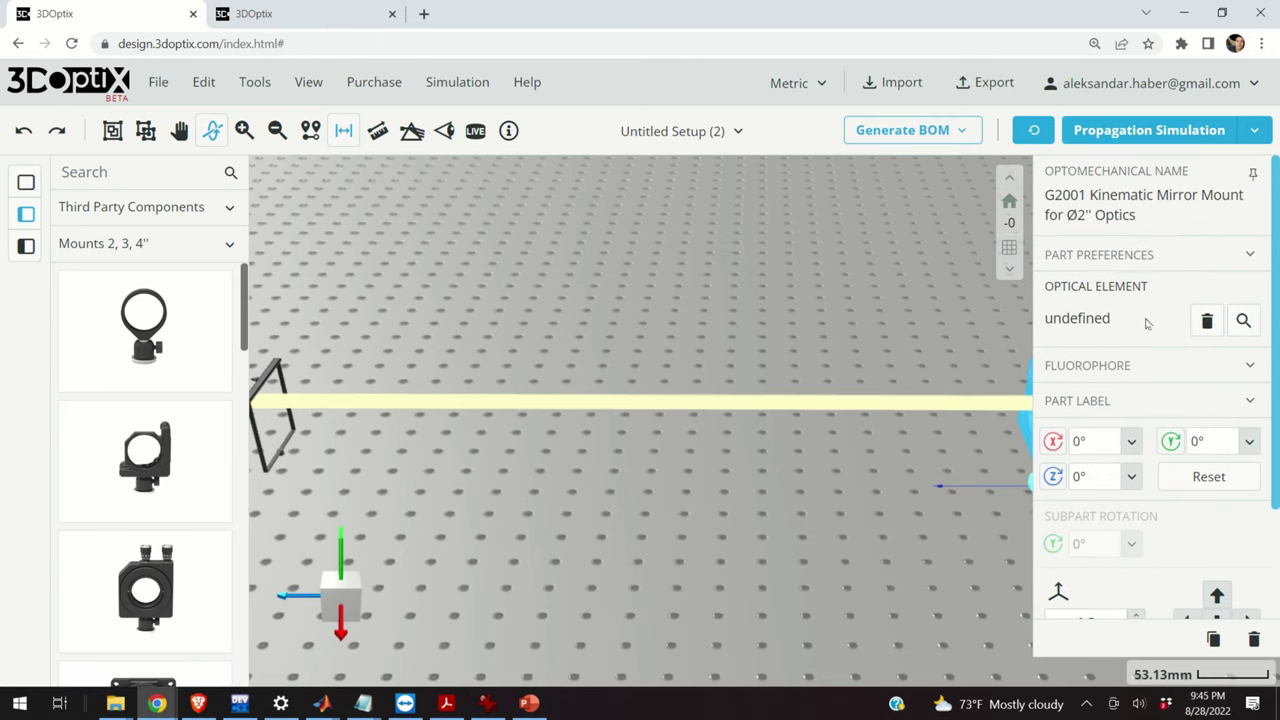
left_click(1243, 321)
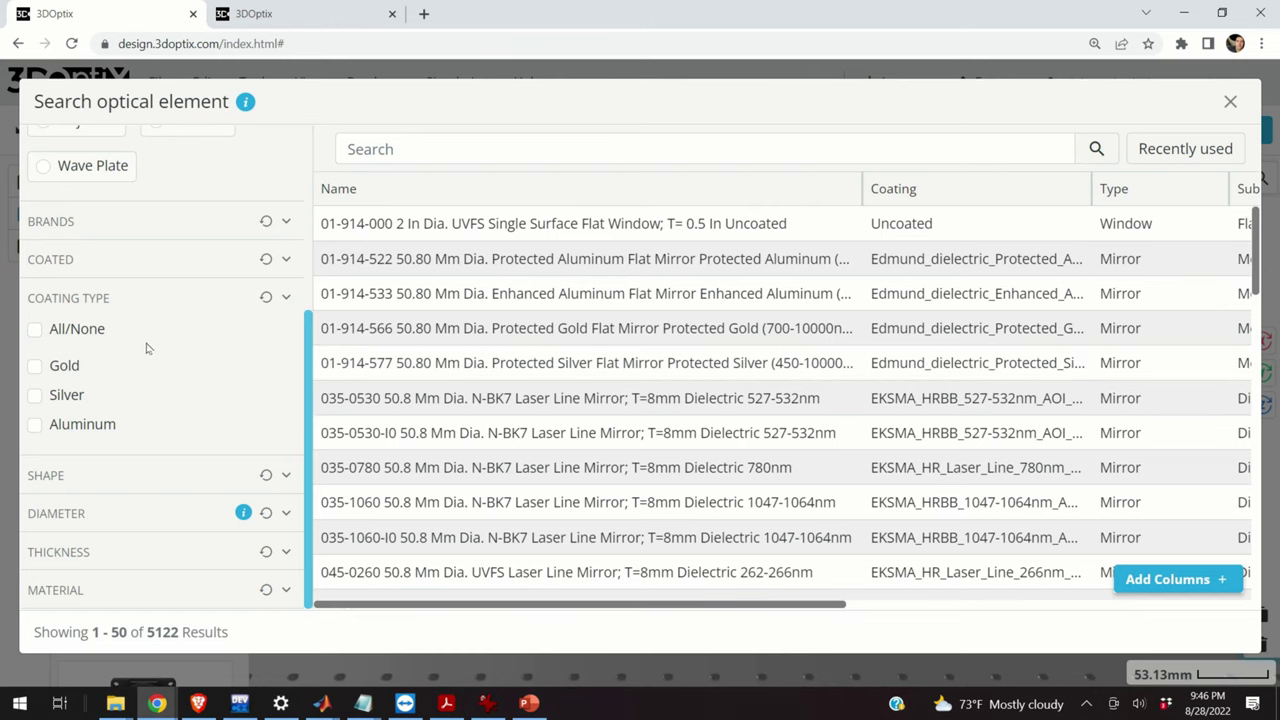
scroll(70, 320, "up", 3)
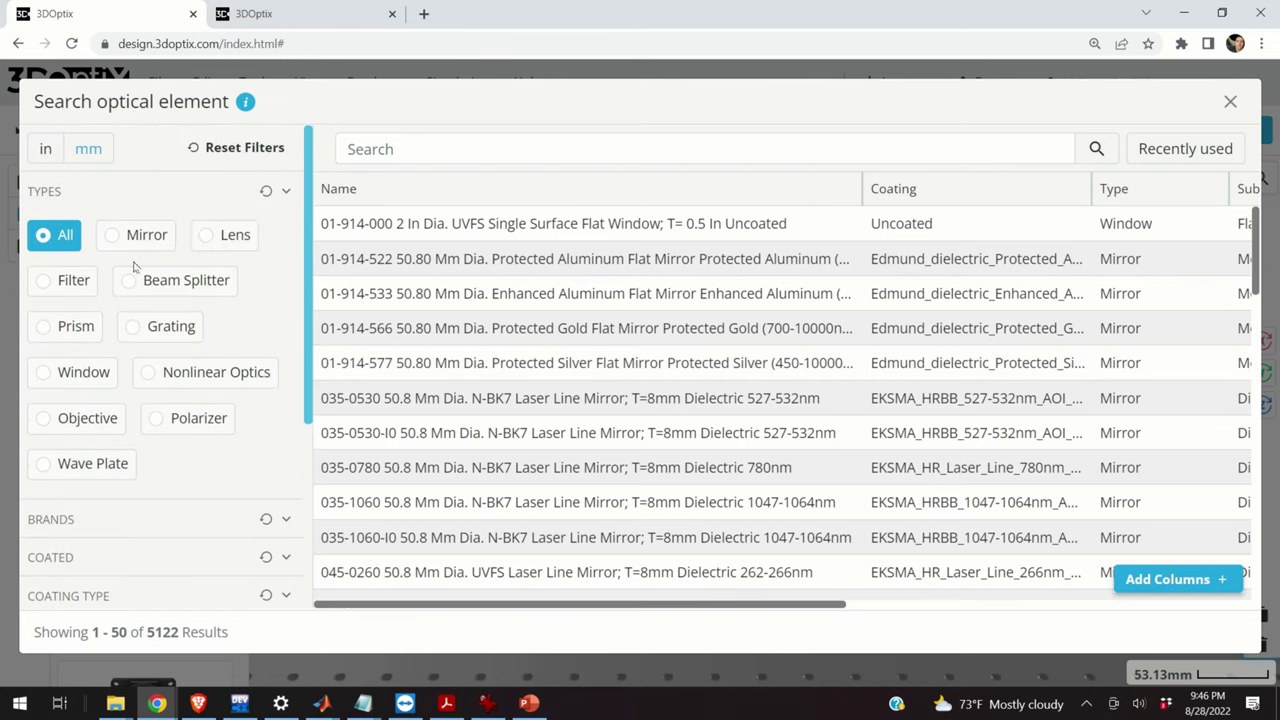
left_click(114, 236)
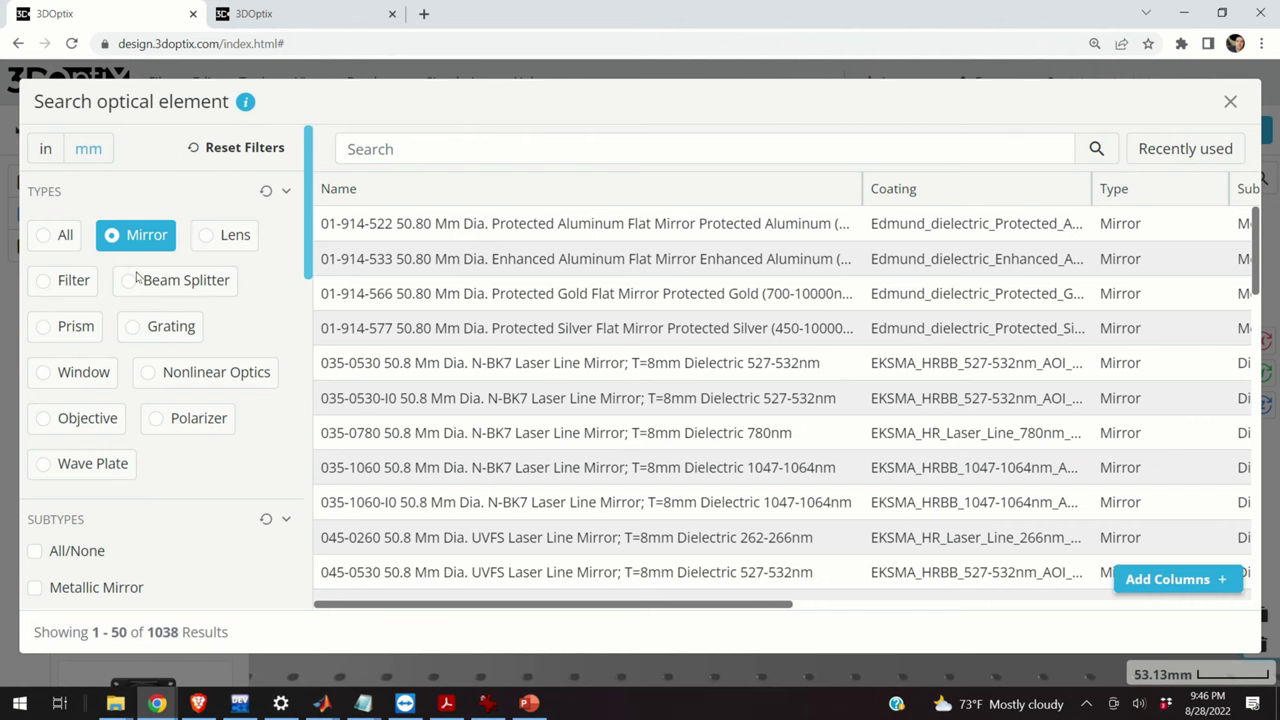
scroll(138, 280, "down", 3)
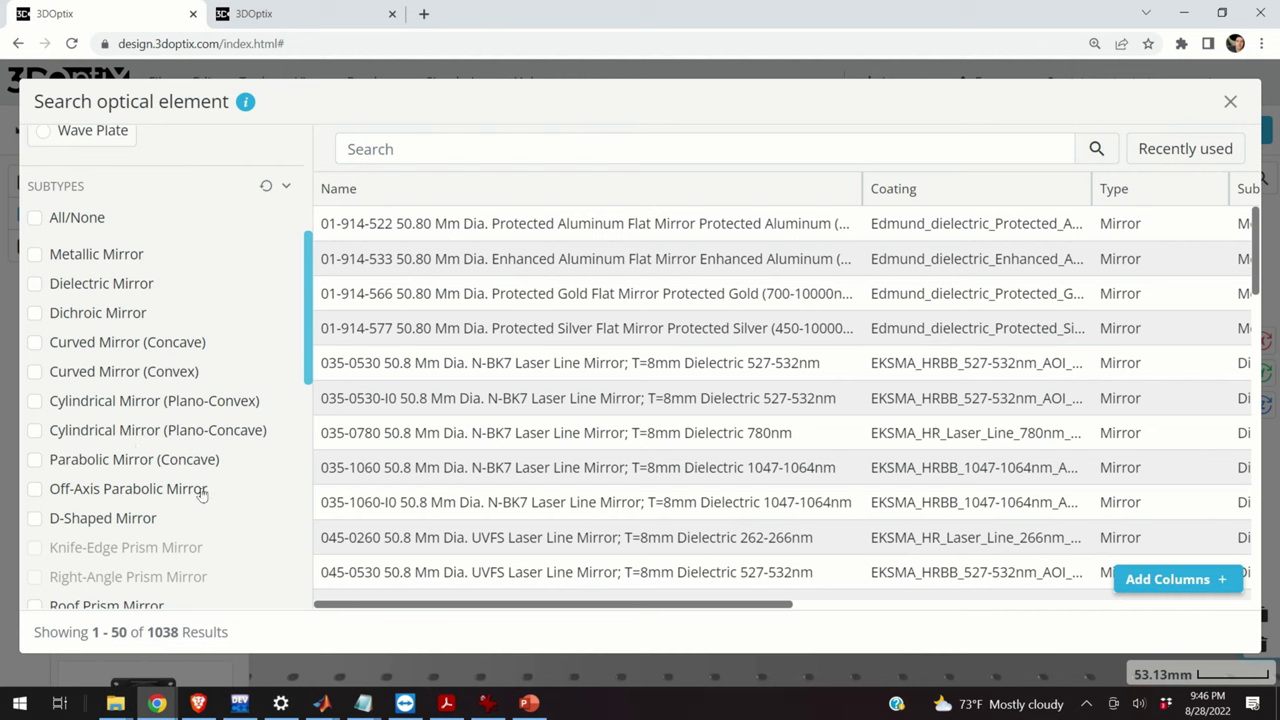
scroll(215, 383, "down", 2)
scroll(221, 396, "down", 2)
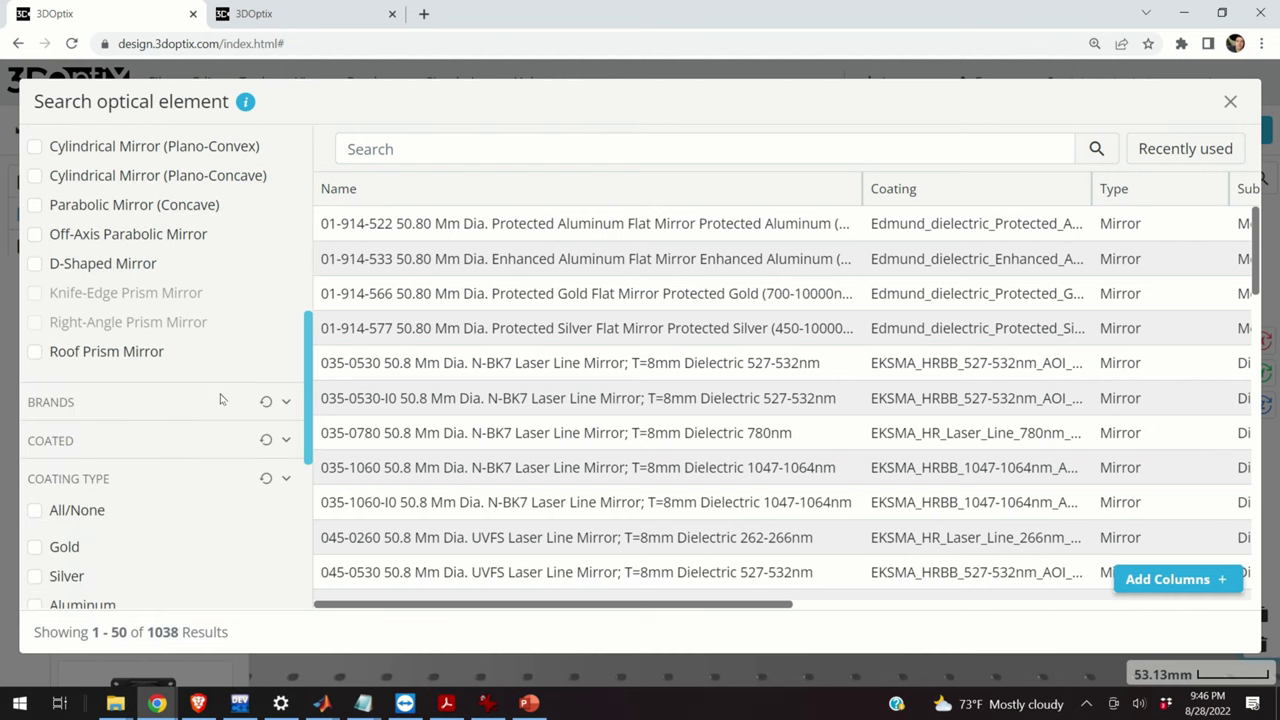
left_click(128, 334)
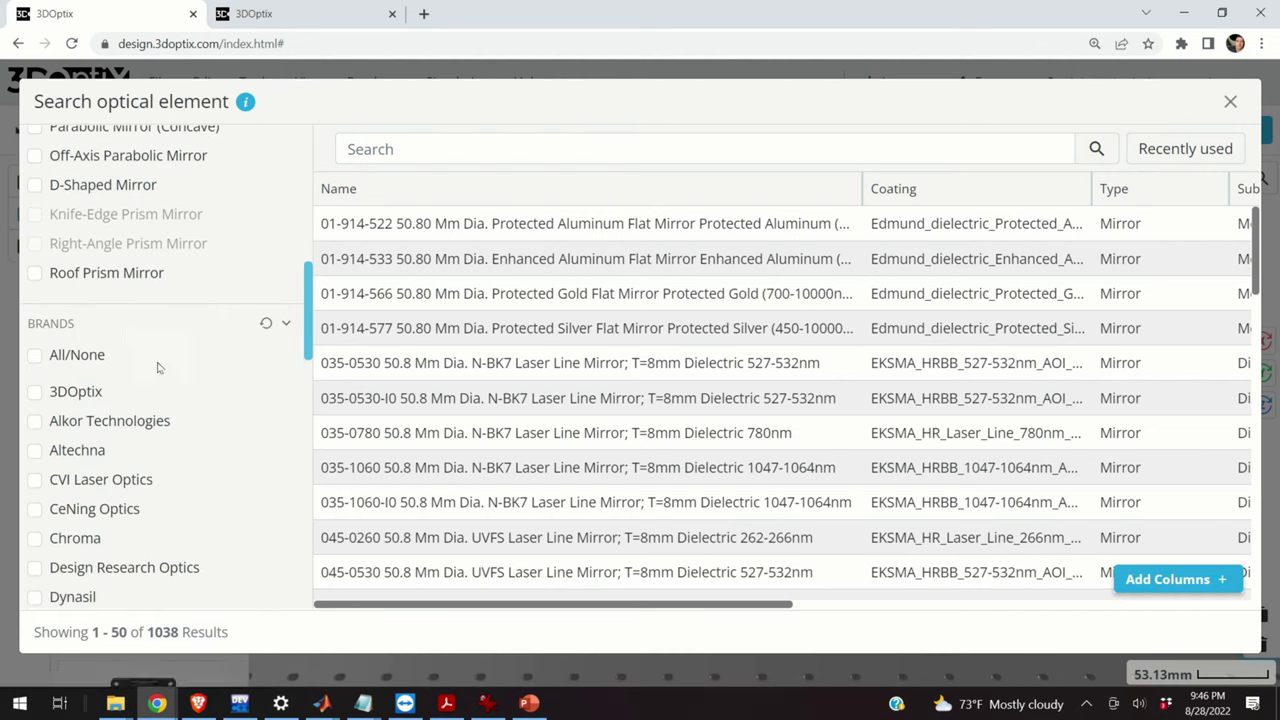
left_click(128, 324)
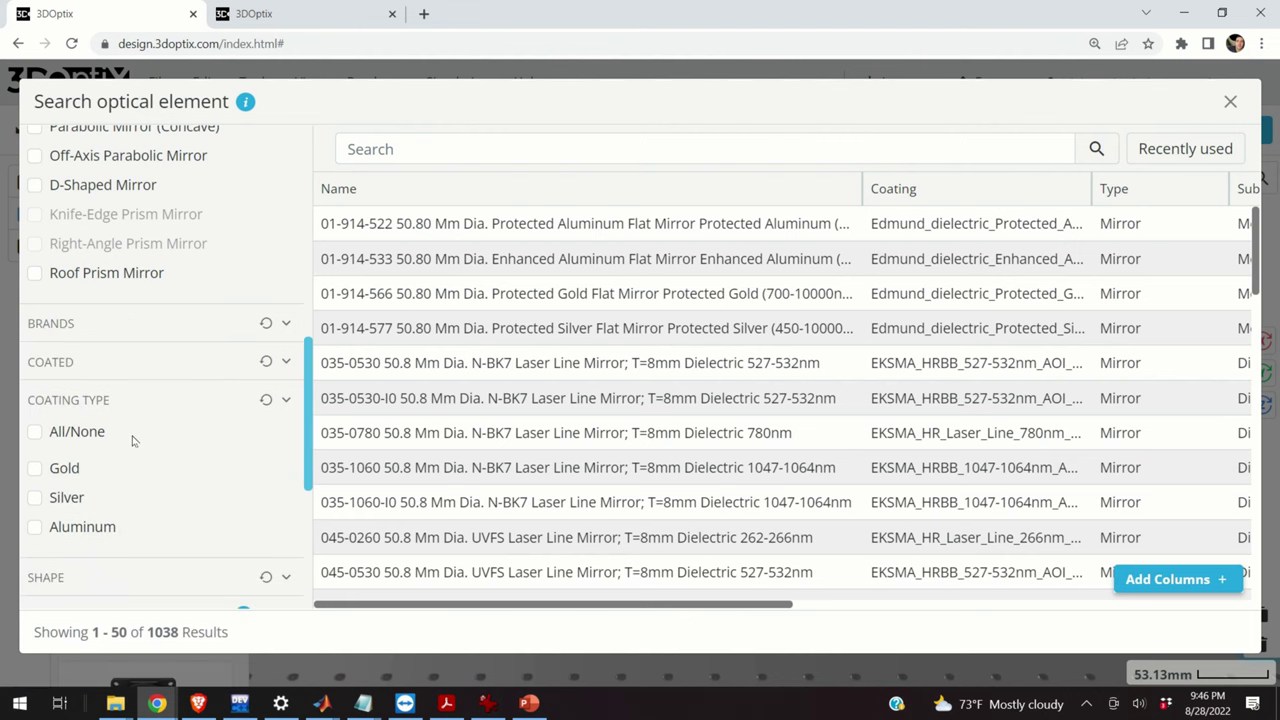
scroll(136, 413, "down", 1)
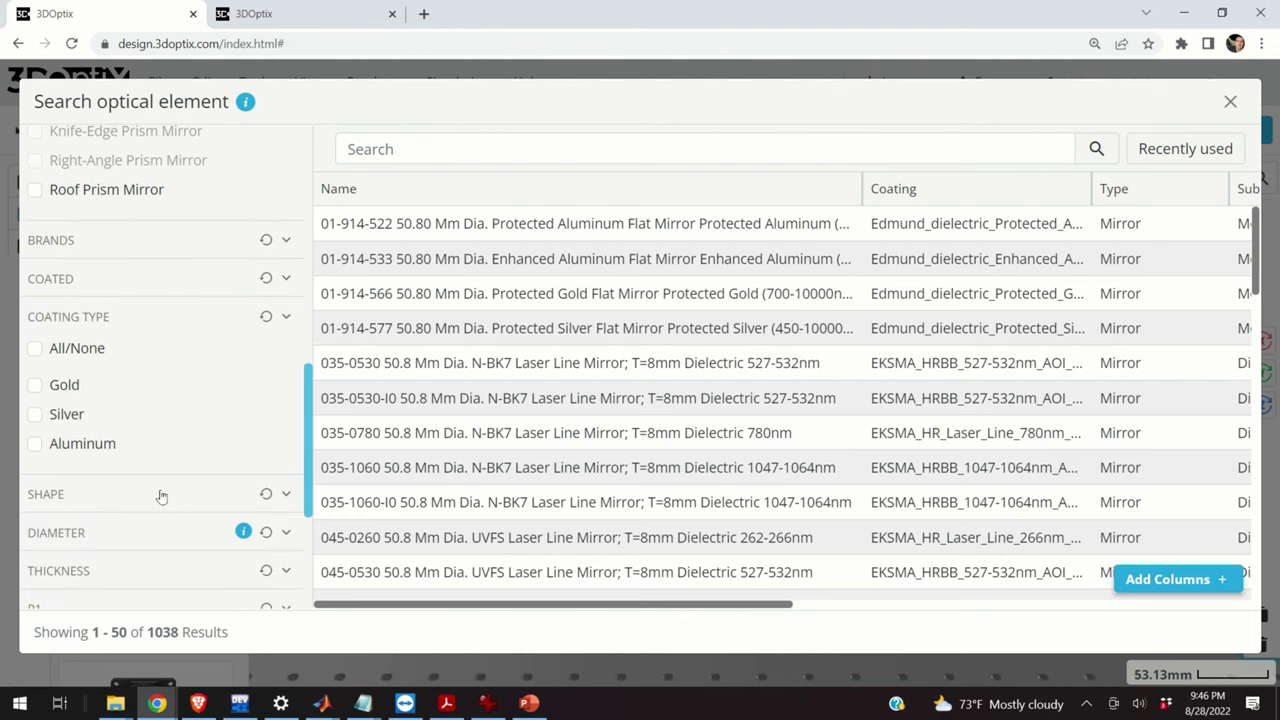
left_click(35, 443)
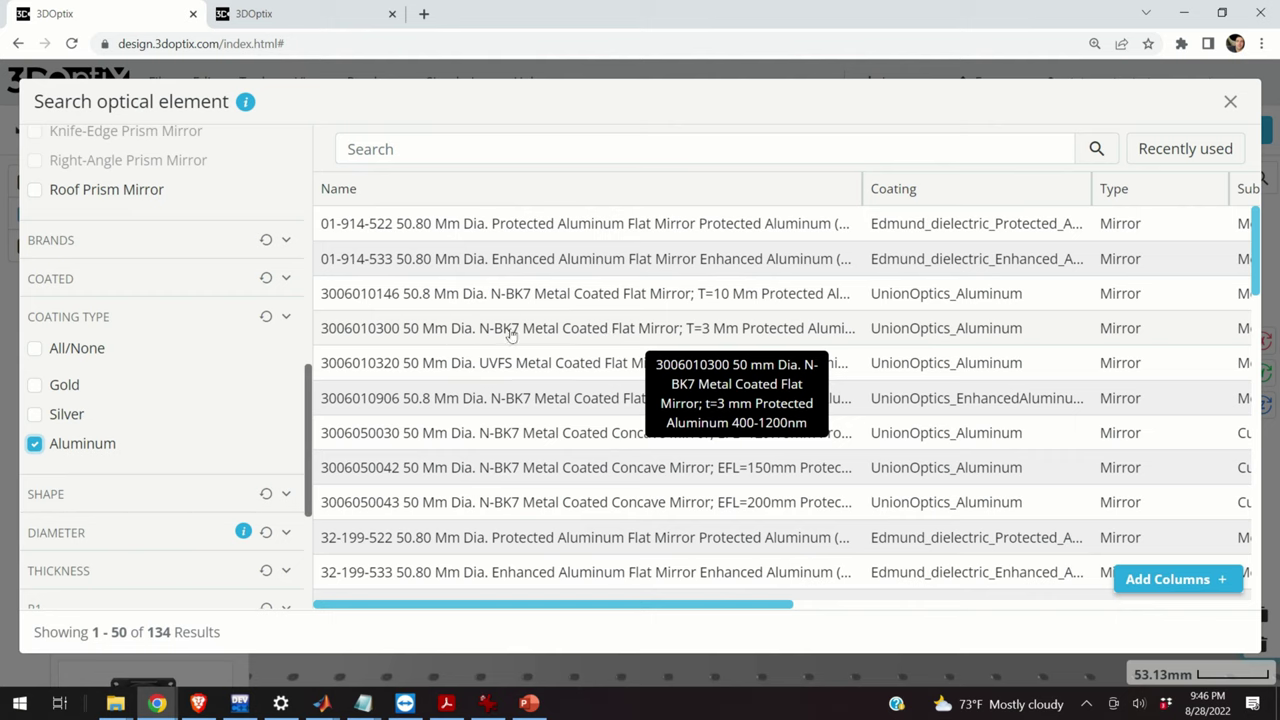
left_click(614, 338)
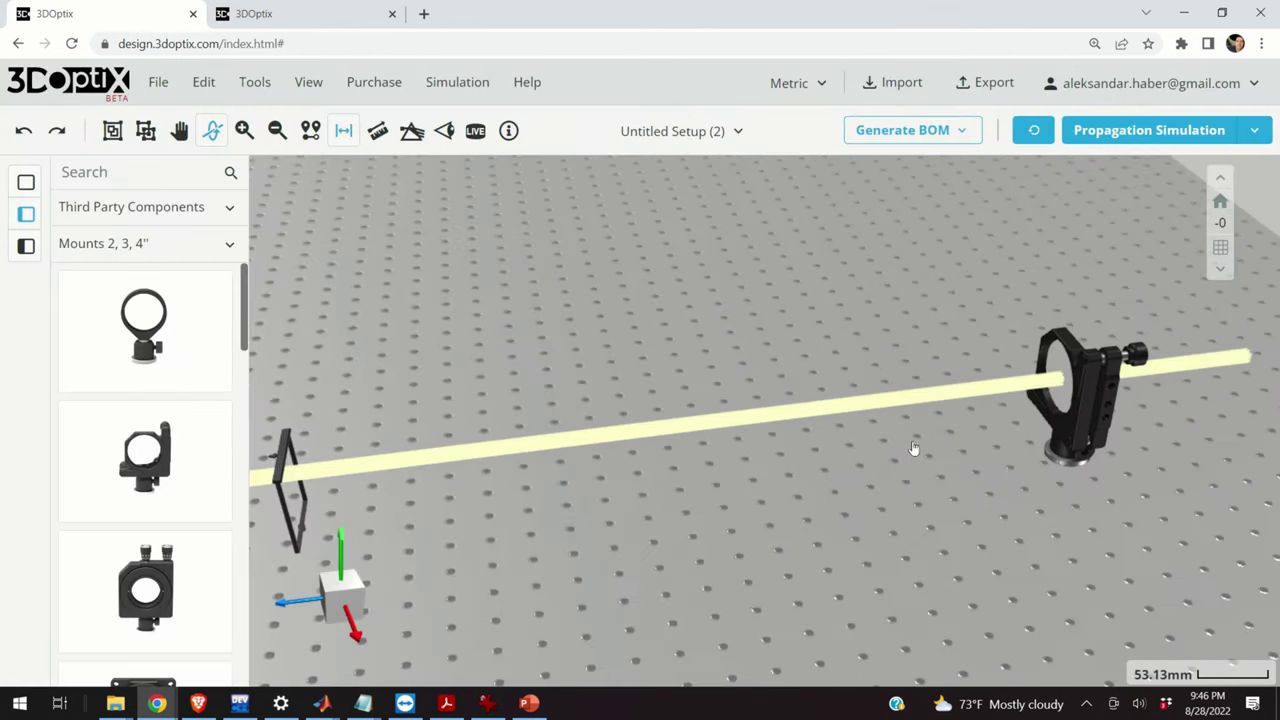
- Rotate the kinematic mirror mount to 45° about its Y axis
left_click_drag(913, 449, 1083, 420)
left_click(1090, 434)
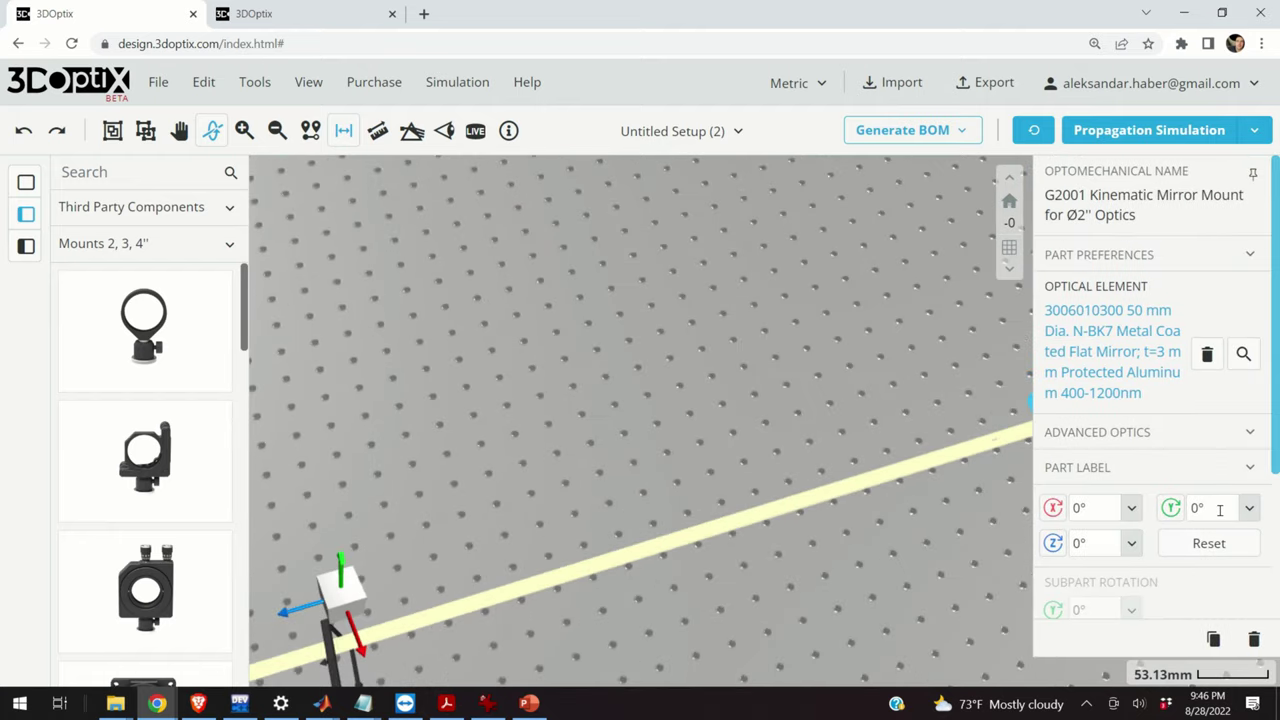
left_click(1220, 510)
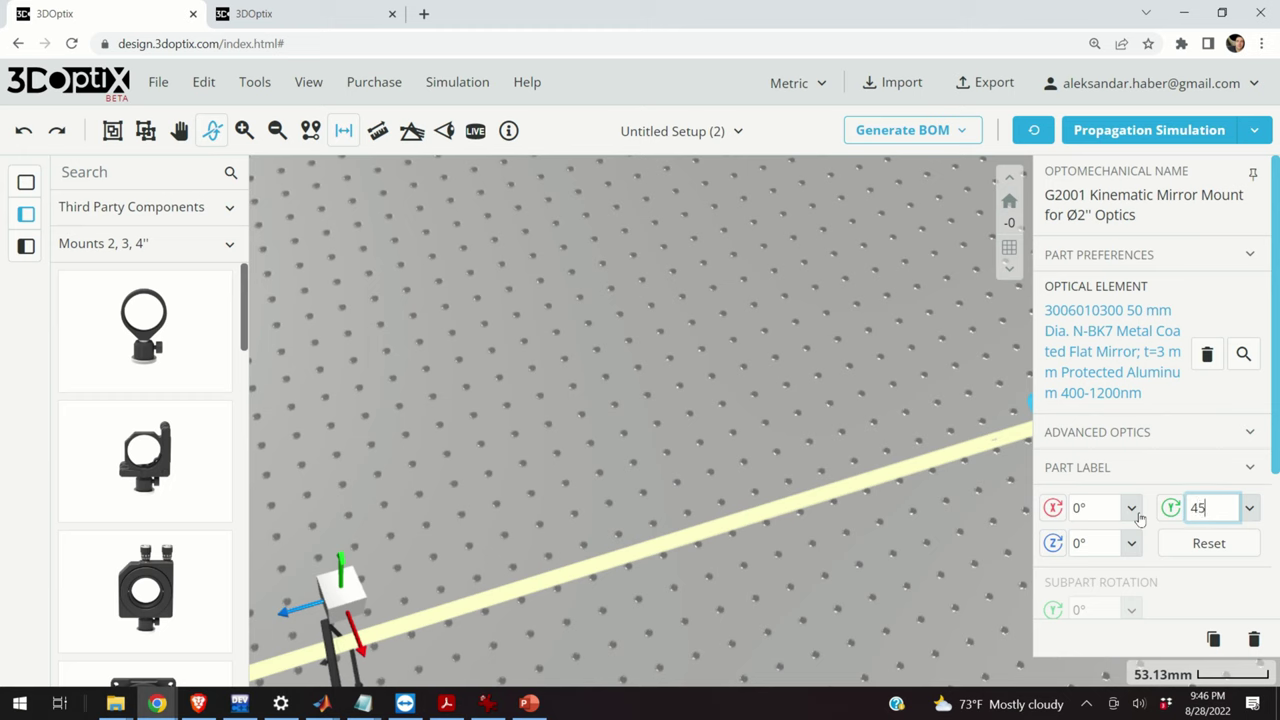
key("Return")
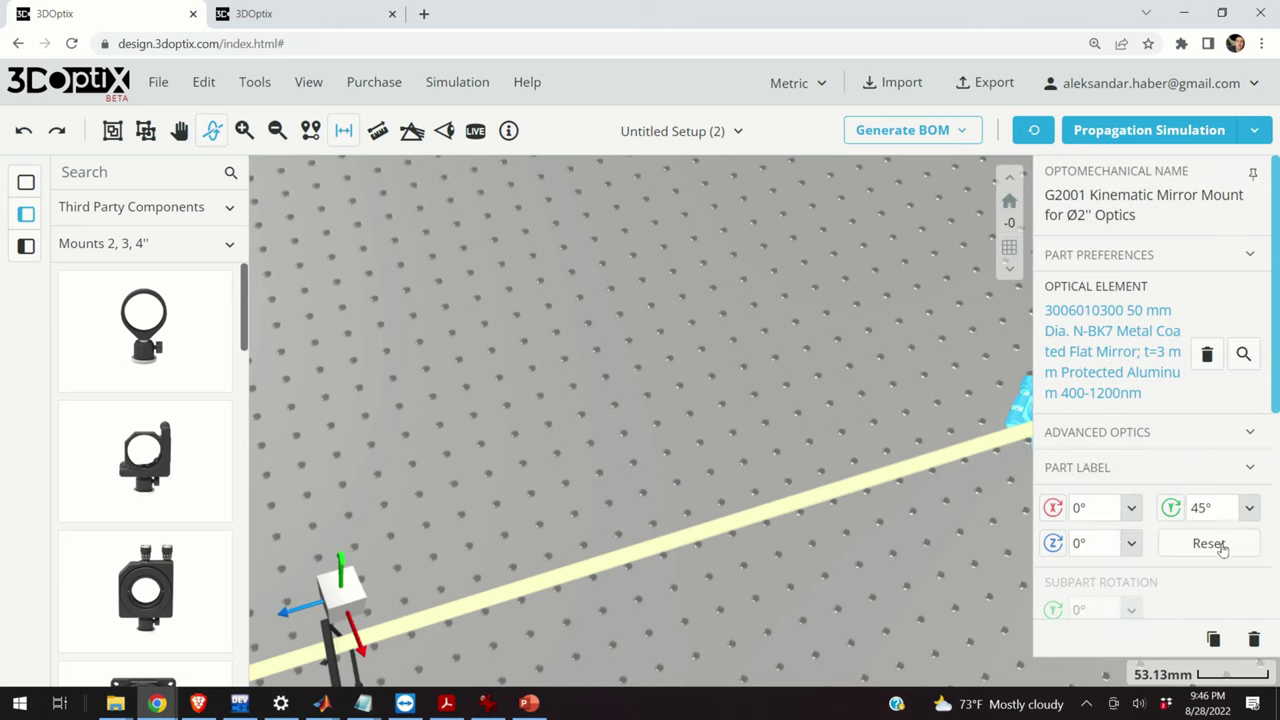
left_click(1210, 508)
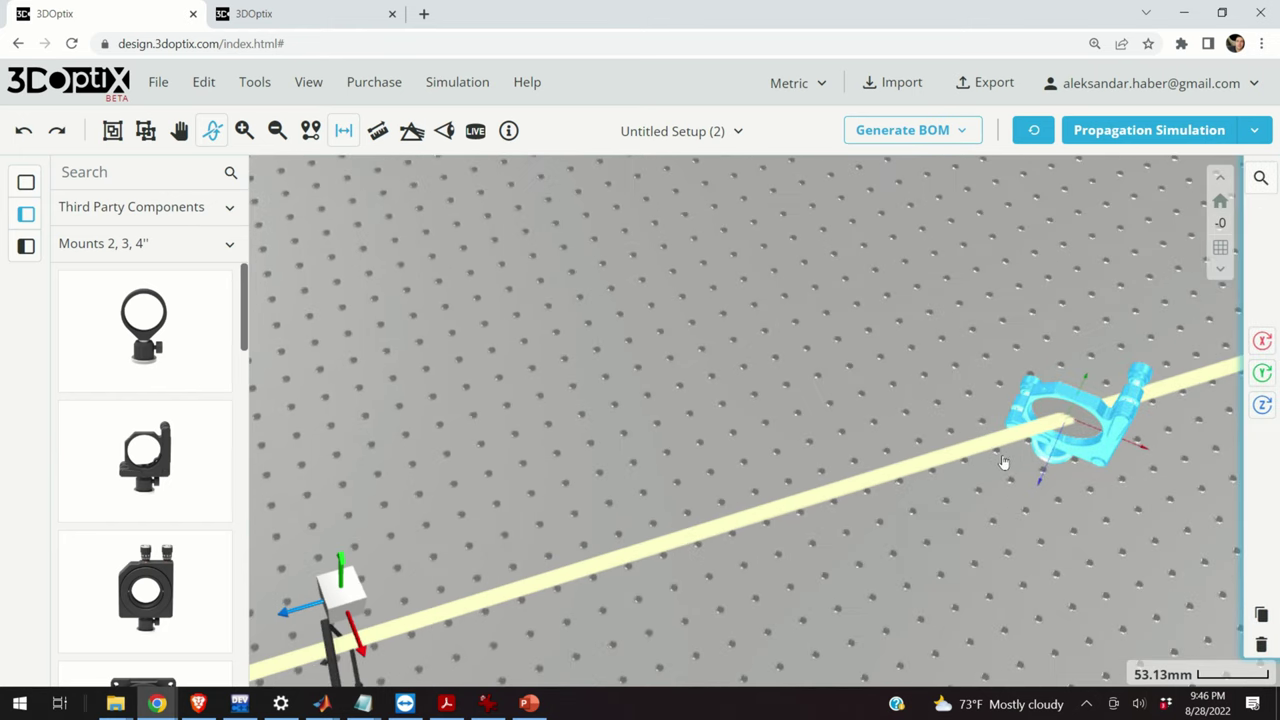
- Rerun the propagation simulation and examine the beam reflected by the angled mirror
left_click_drag(1029, 467, 943, 325)
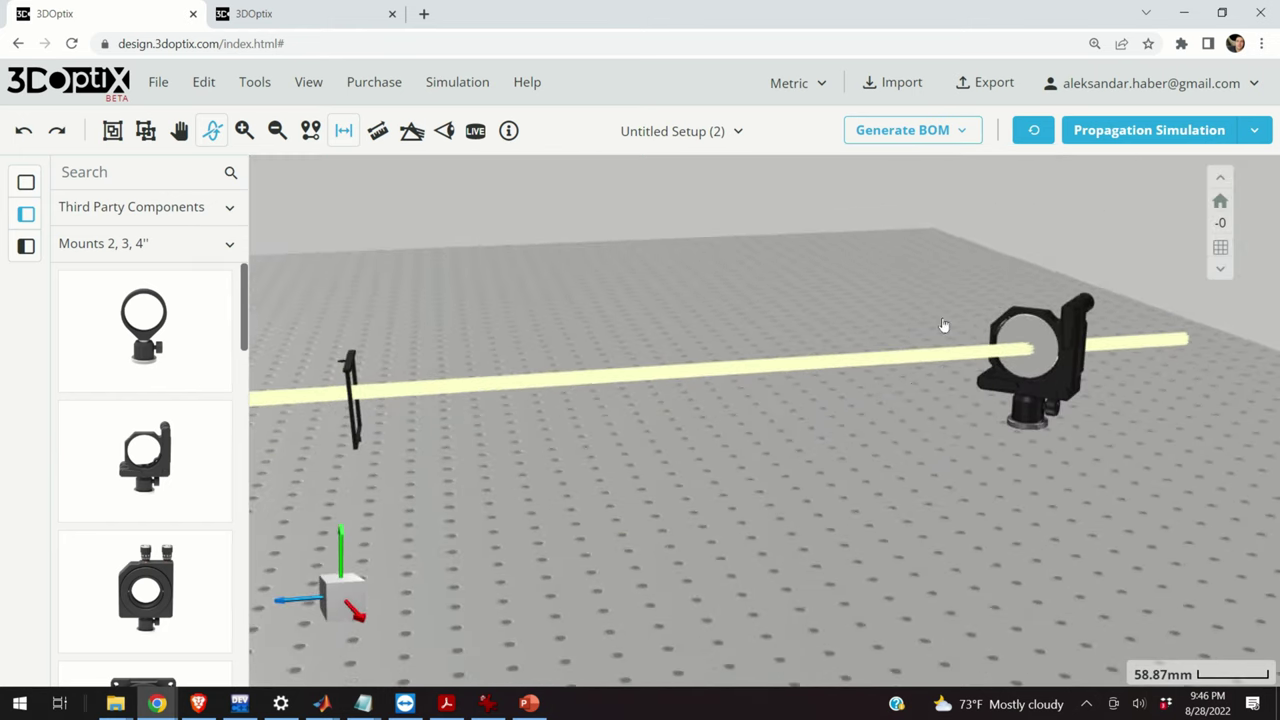
left_click(1150, 138)
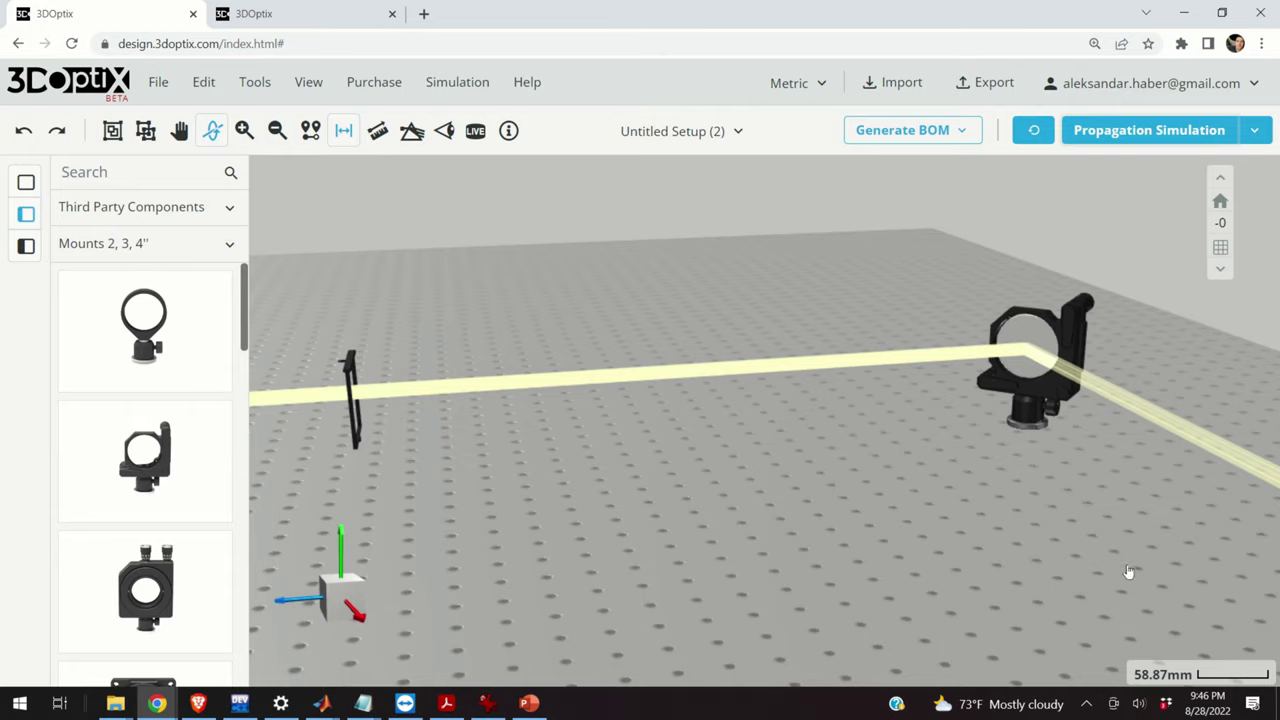
left_click_drag(1128, 572, 1037, 571)
left_click_drag(718, 365, 886, 412)
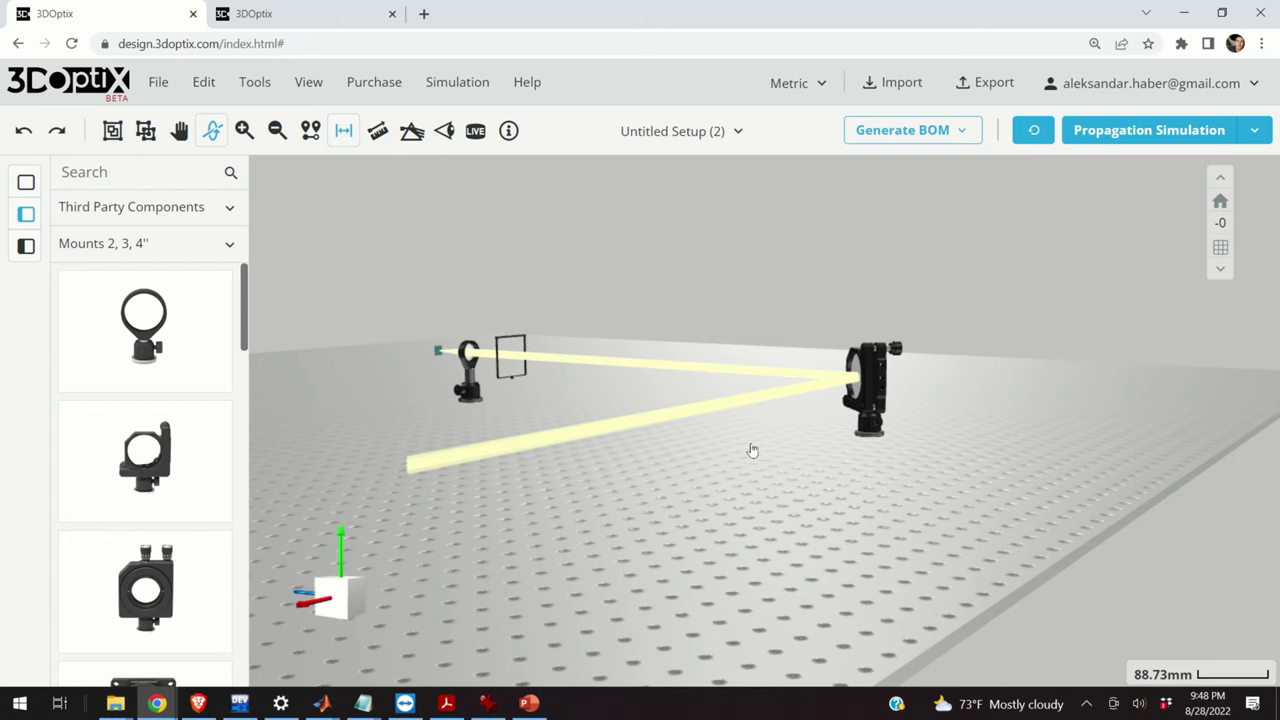
- Copy the mirror mount with its mirror and place the duplicate in the path of the reflected beam
left_click_drag(814, 449, 879, 457)
left_click(879, 457)
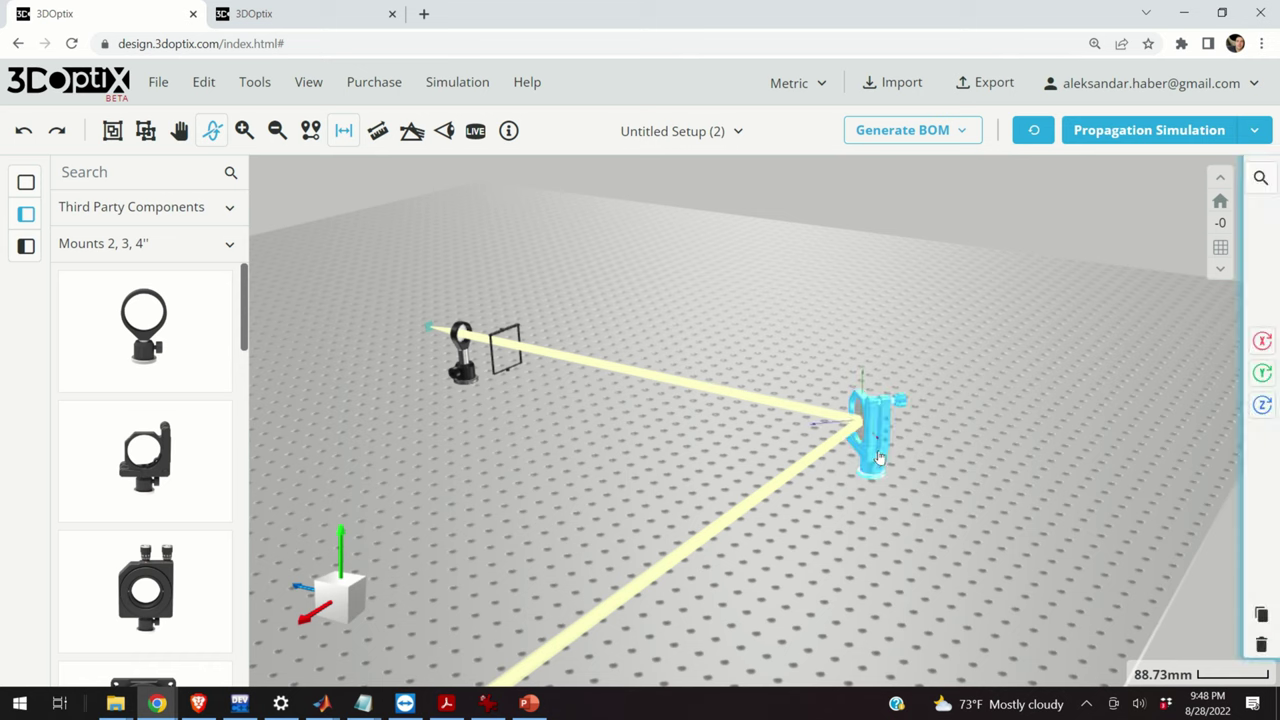
mouse_move(1248, 530)
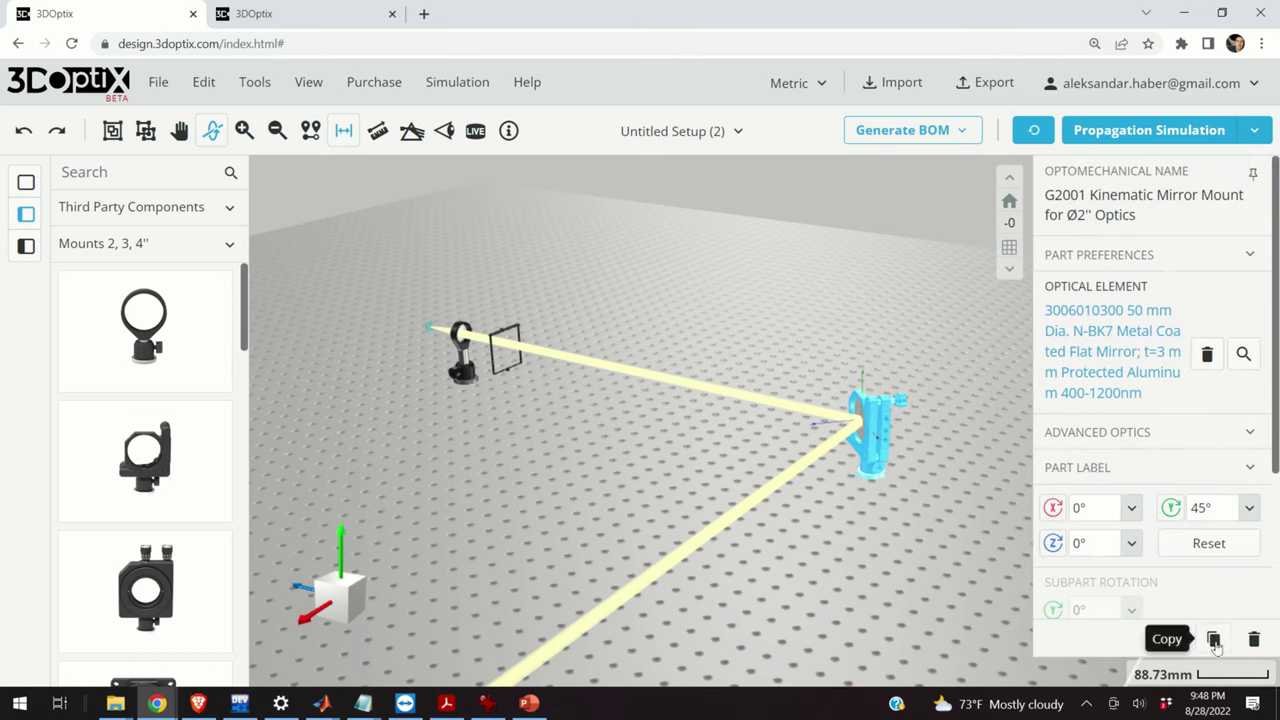
left_click(1215, 642)
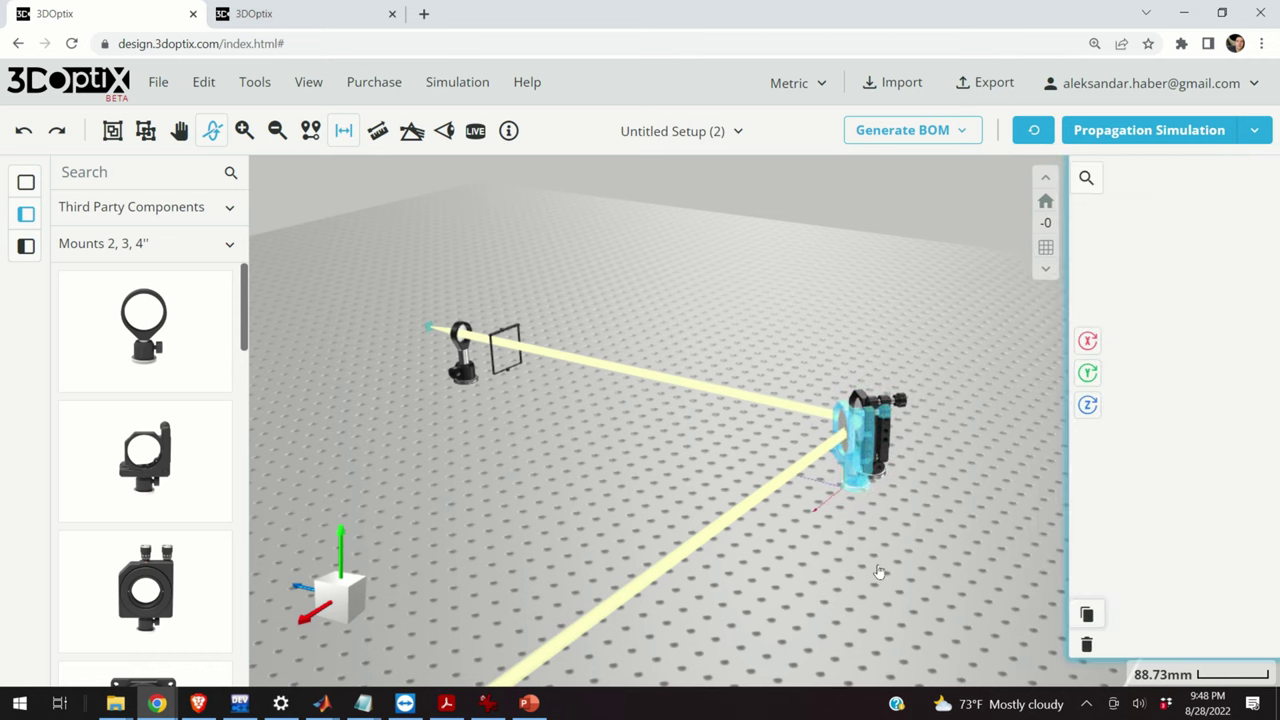
left_click_drag(862, 462, 683, 608)
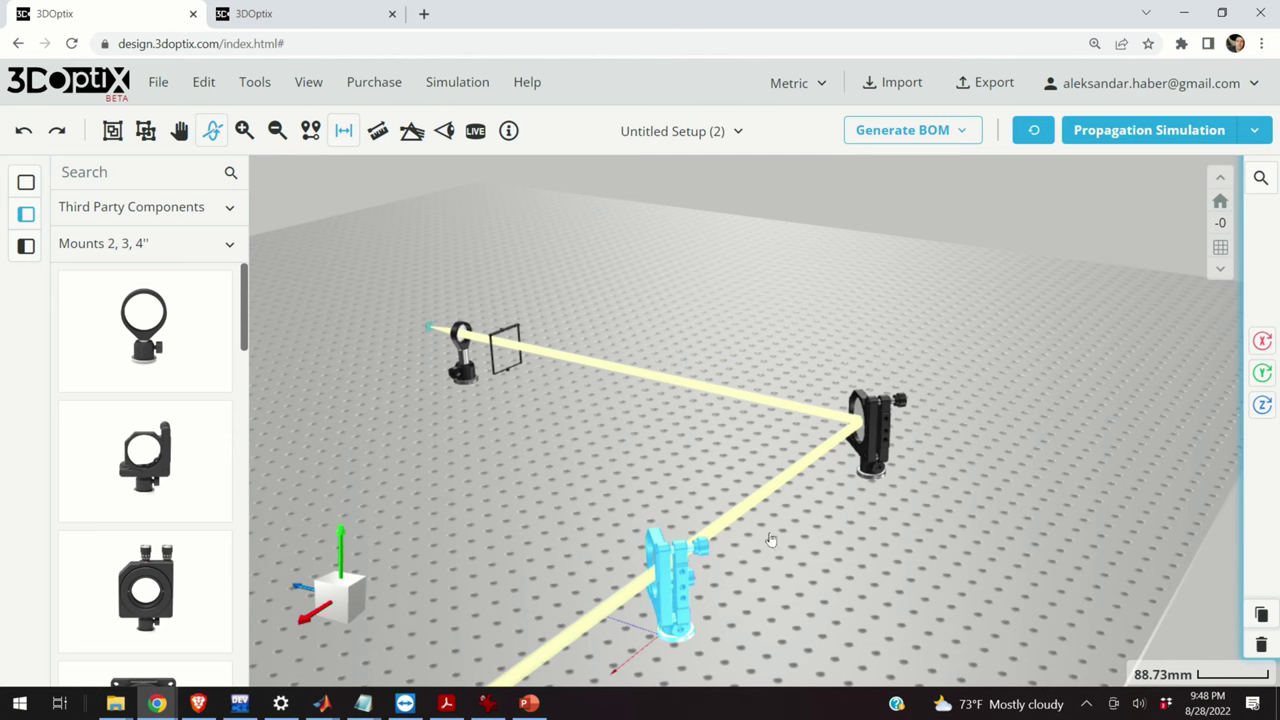
- Set the copied mirror mount's Y rotation to 315°
scroll(785, 532, "down", 1)
left_click(668, 578)
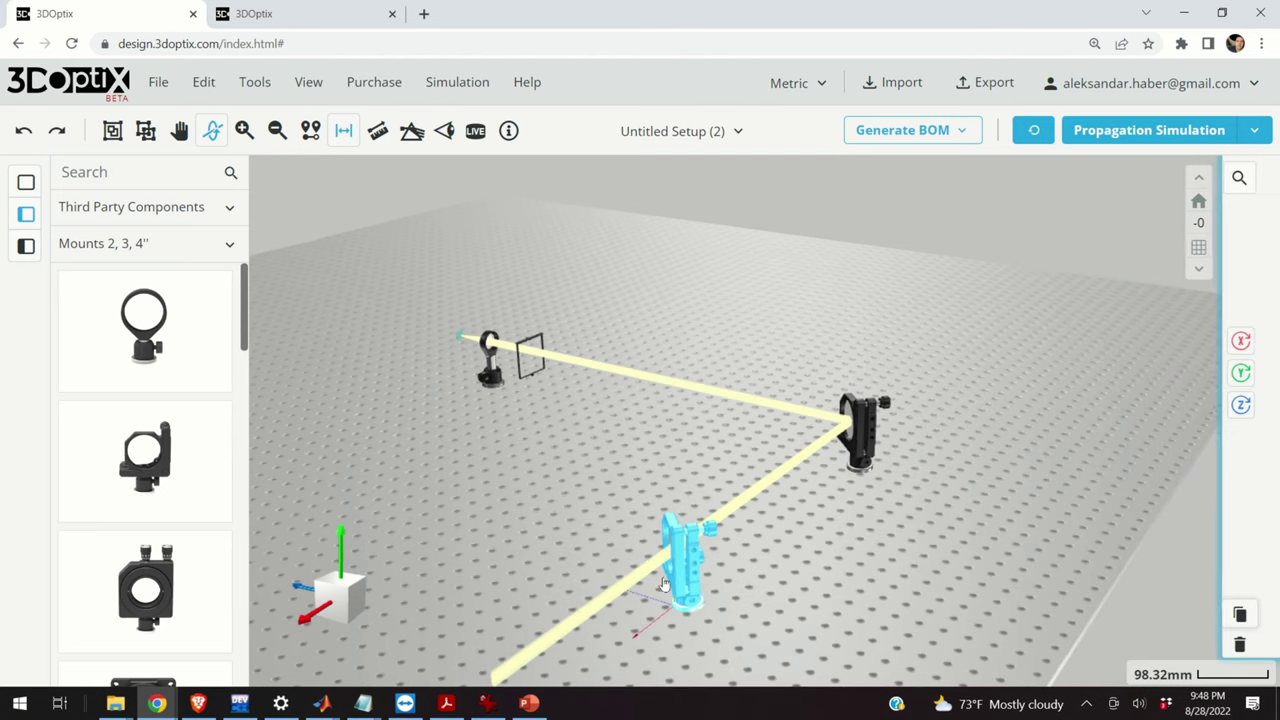
mouse_move(1258, 421)
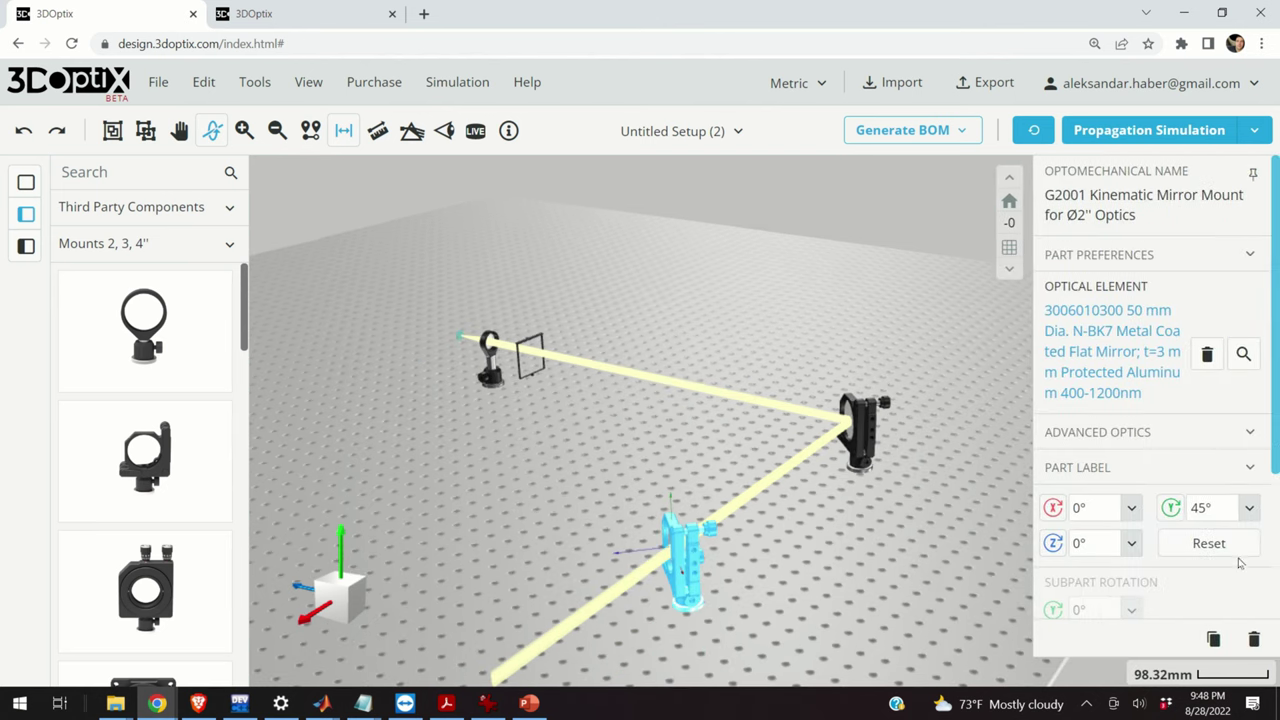
left_click(1220, 507)
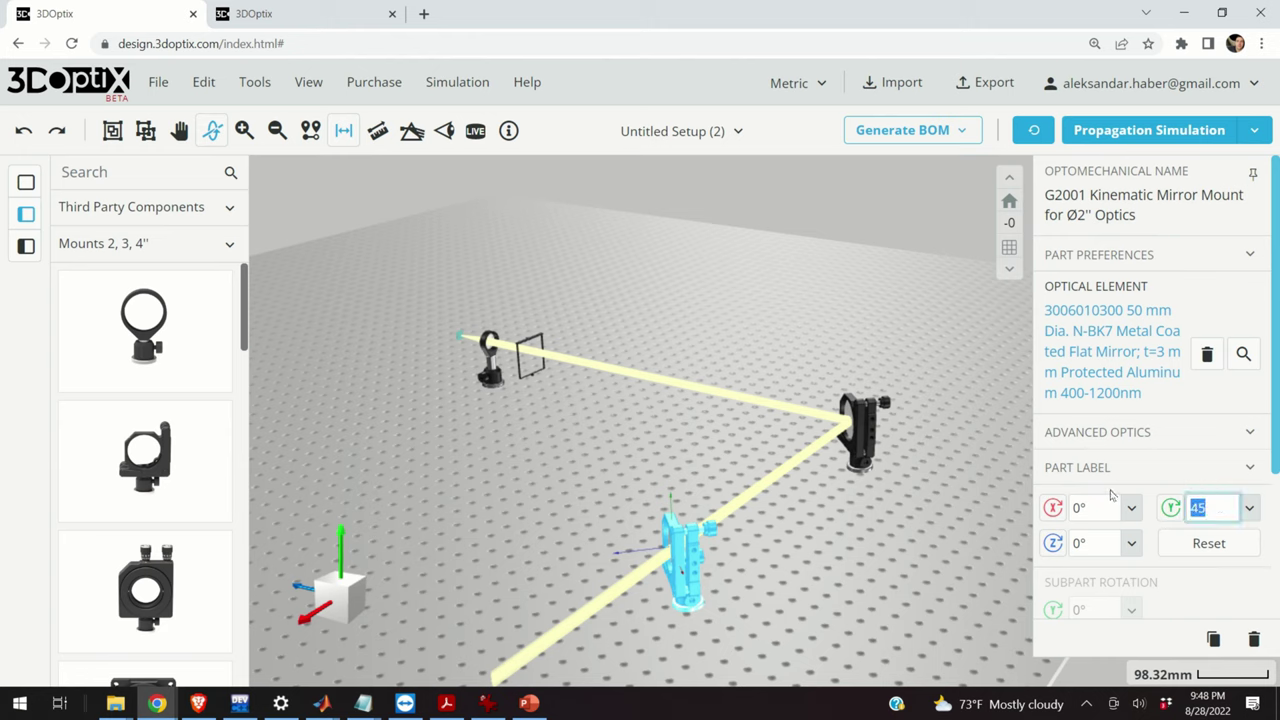
type("31")
key("Return")
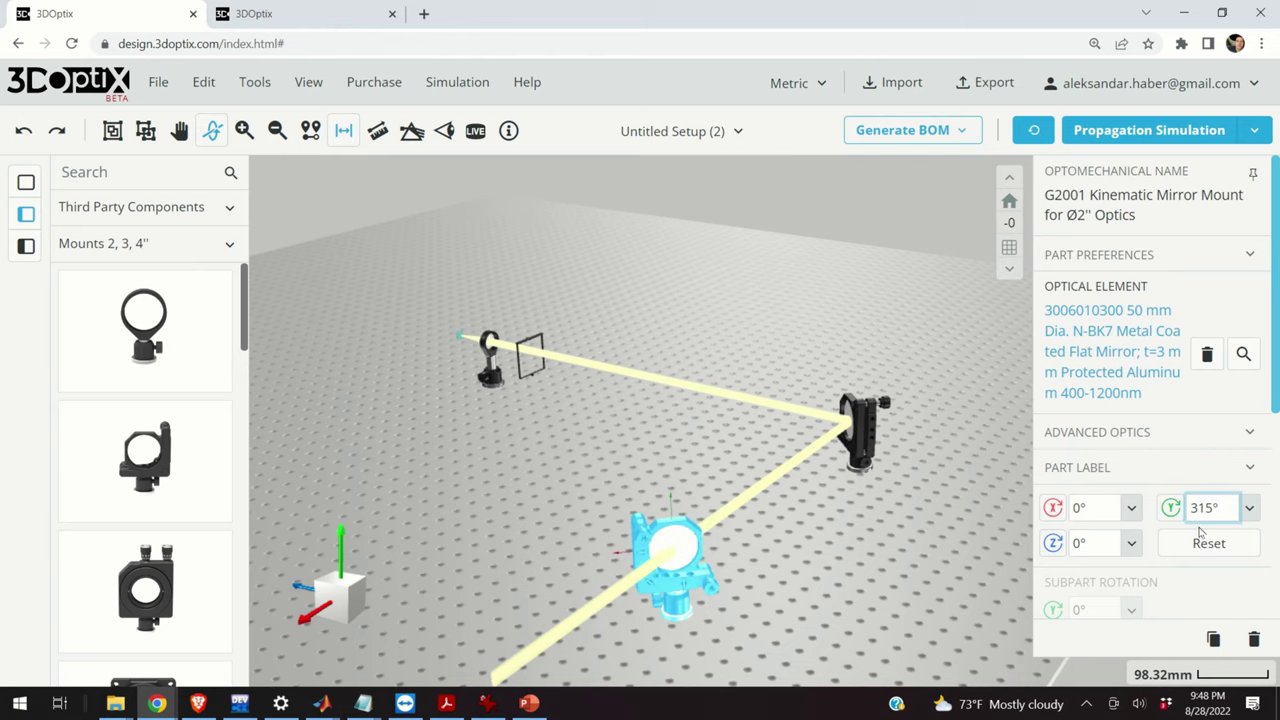
- Rerun the propagation simulation and view the beam path folded by the two mirrors
left_click_drag(1115, 540, 1037, 318)
left_click(1128, 132)
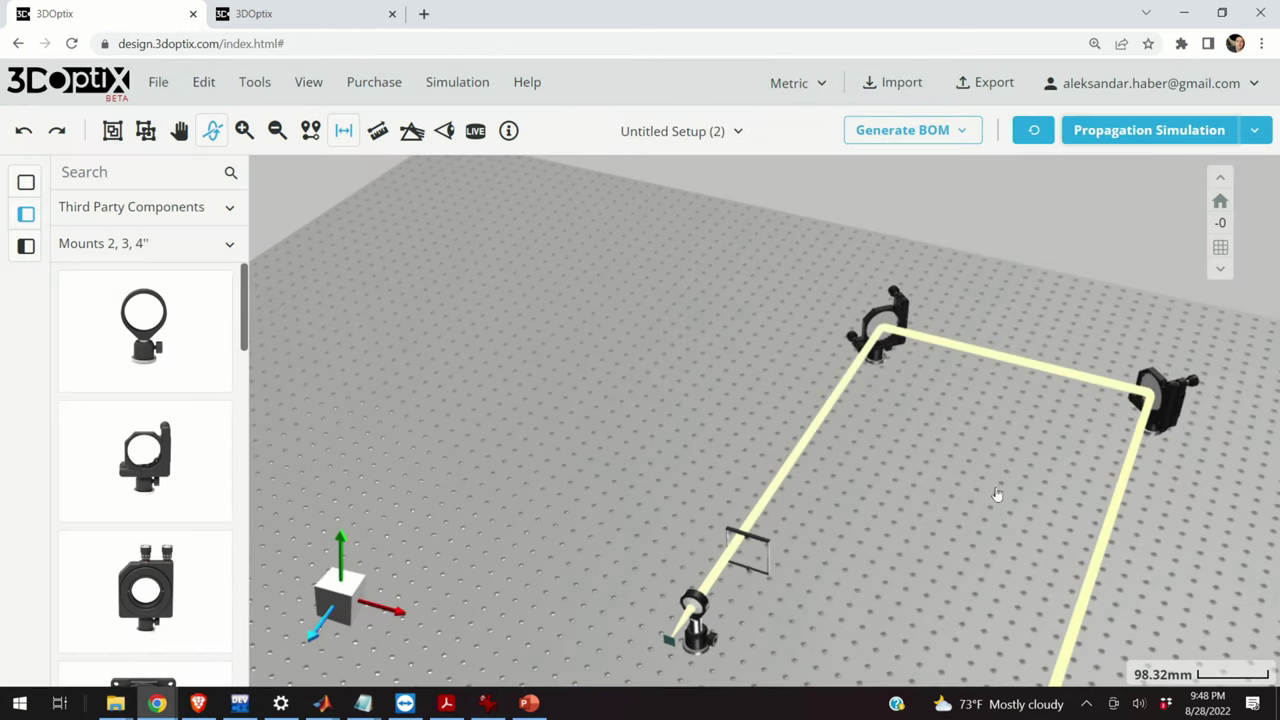
left_click_drag(997, 494, 874, 465)
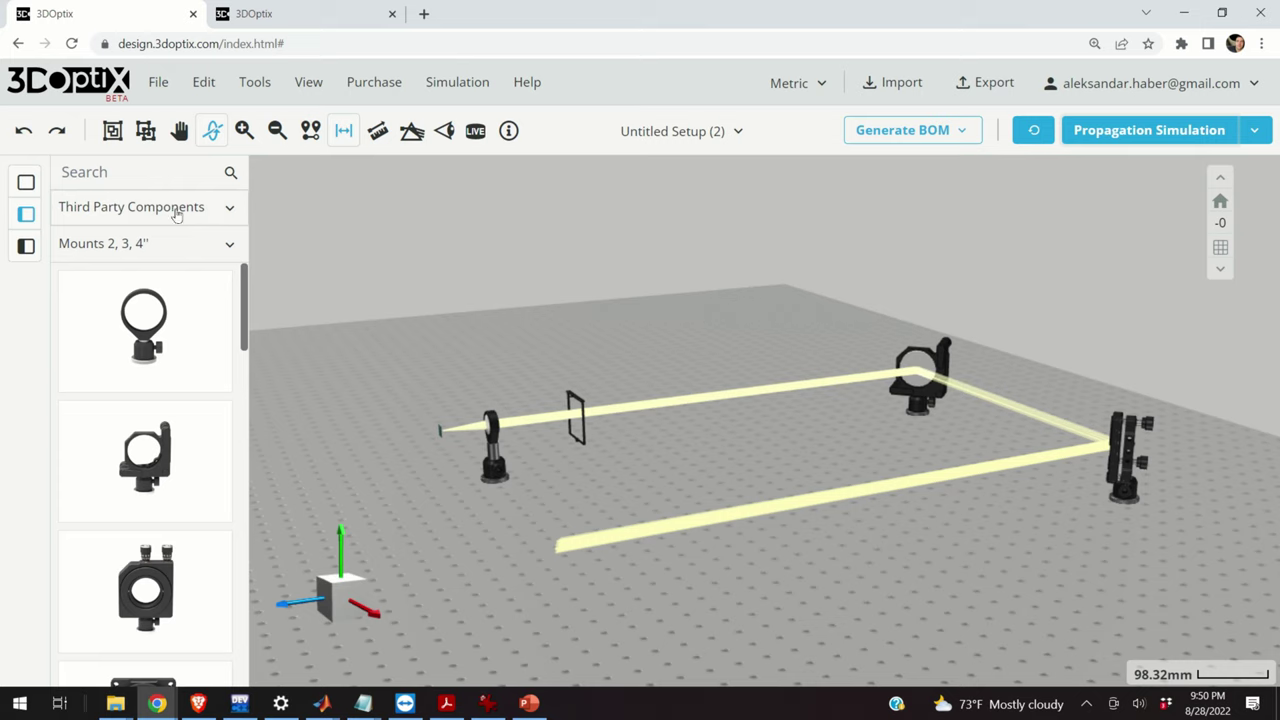
- Place a G2000 Lens Mount for Ø2'' Optics in the beam returning from the second mirror and open its properties
left_click(174, 210)
left_click(167, 300)
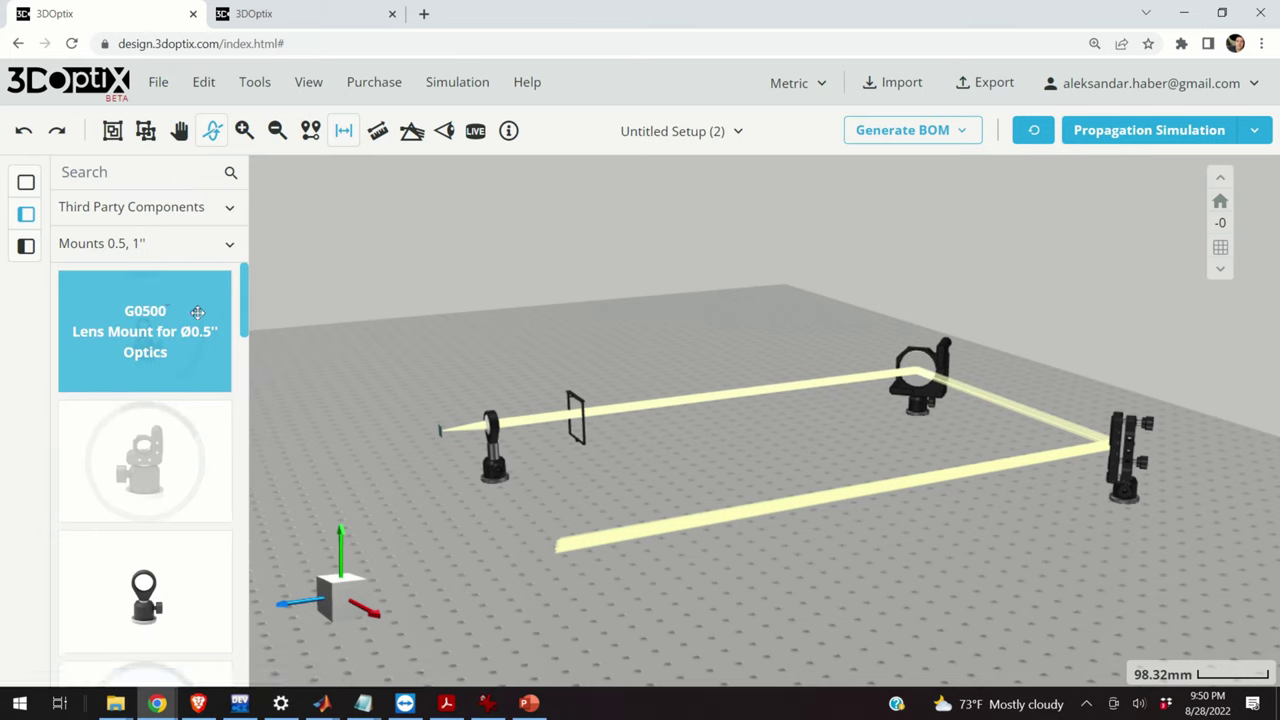
left_click(229, 249)
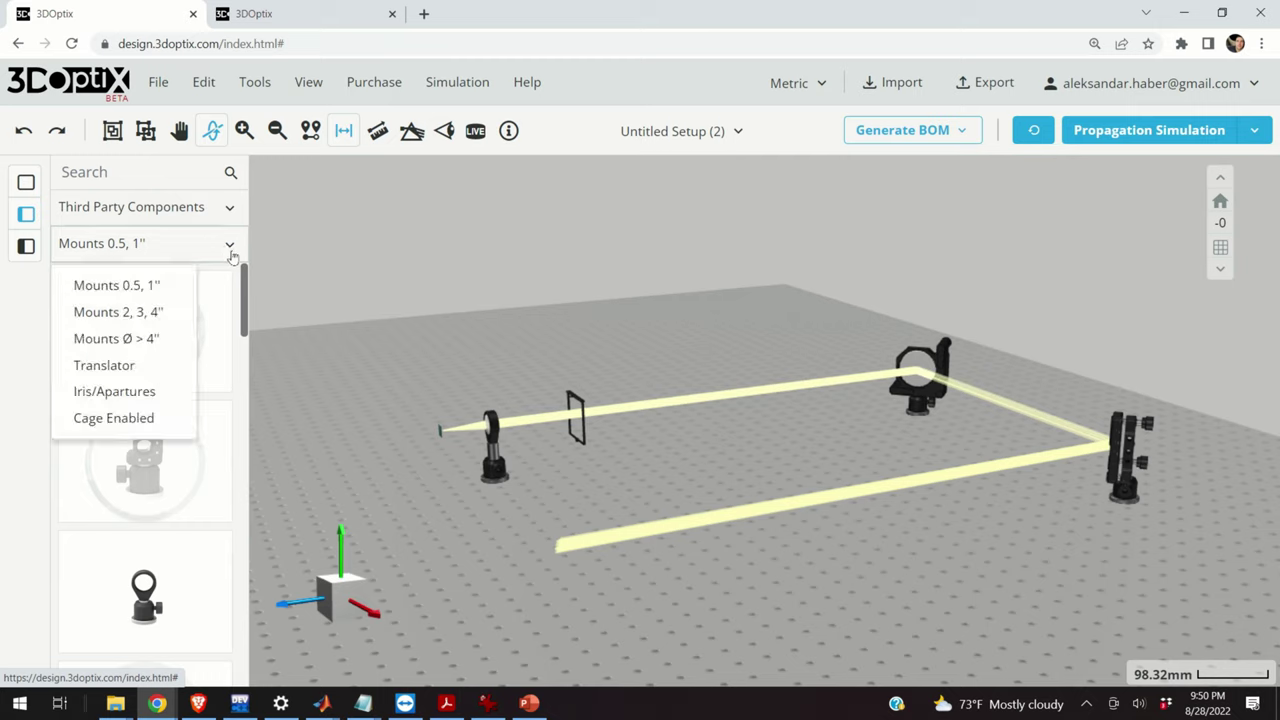
left_click(145, 313)
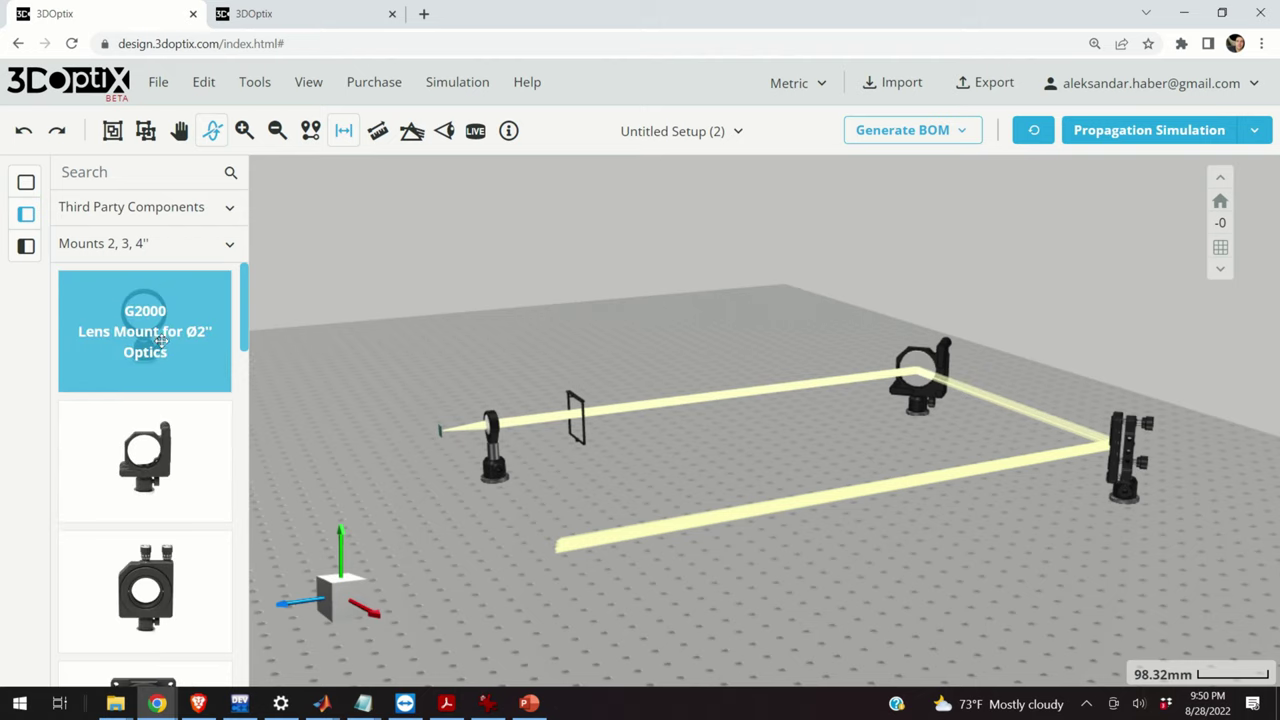
left_click_drag(157, 334, 646, 598)
left_click_drag(563, 614, 529, 557)
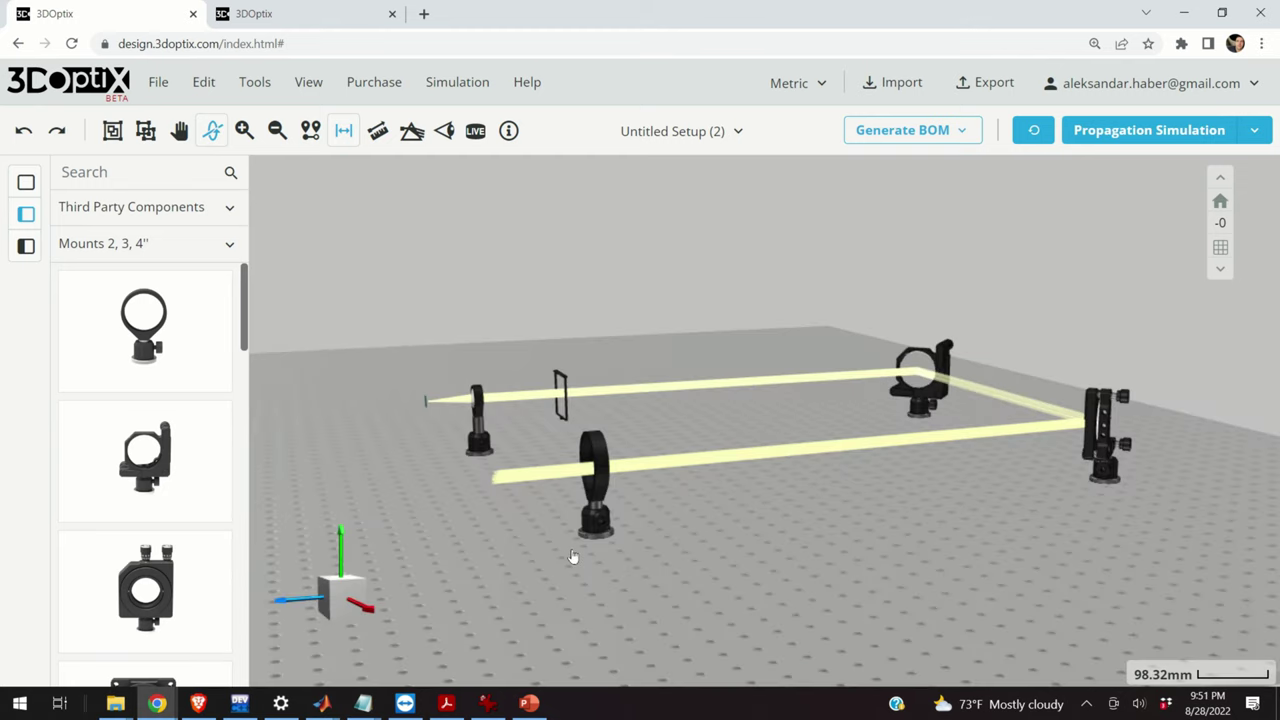
left_click(598, 493)
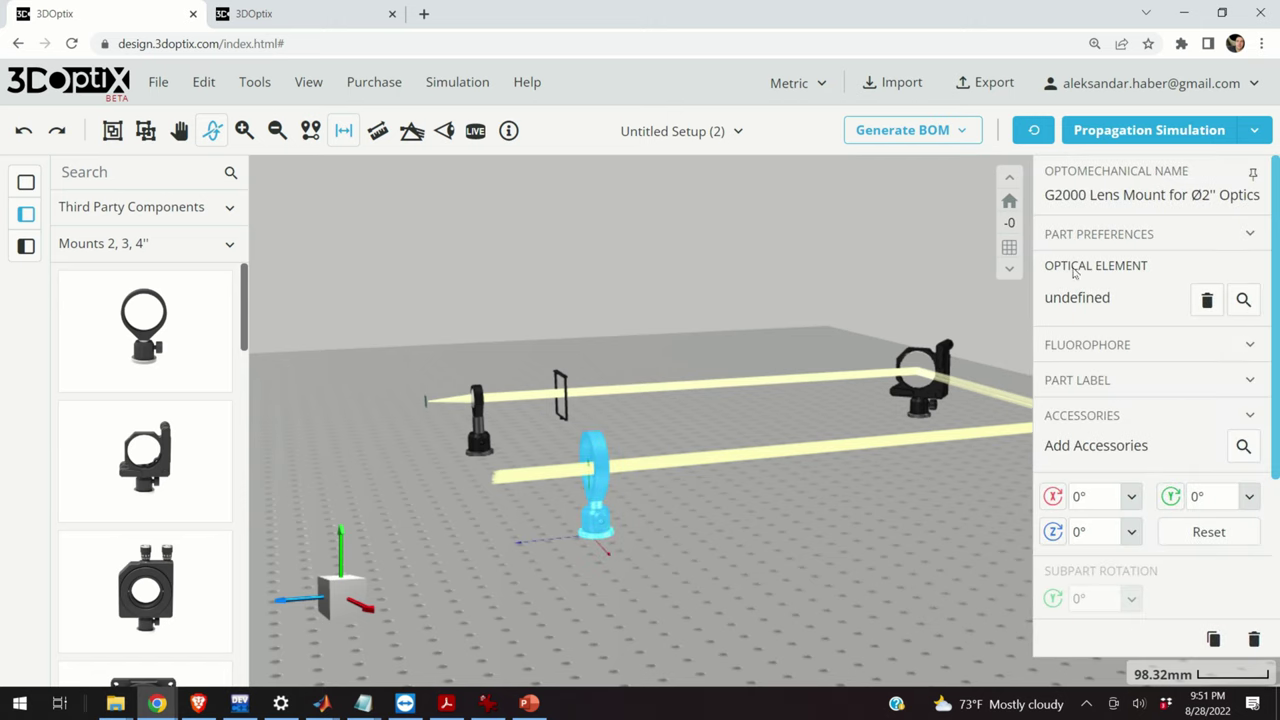
- Search for an optical element for the Ø2'' lens mount, filtering to lenses of subtype Spherical Lens (Plano-Convex)
left_click(1243, 301)
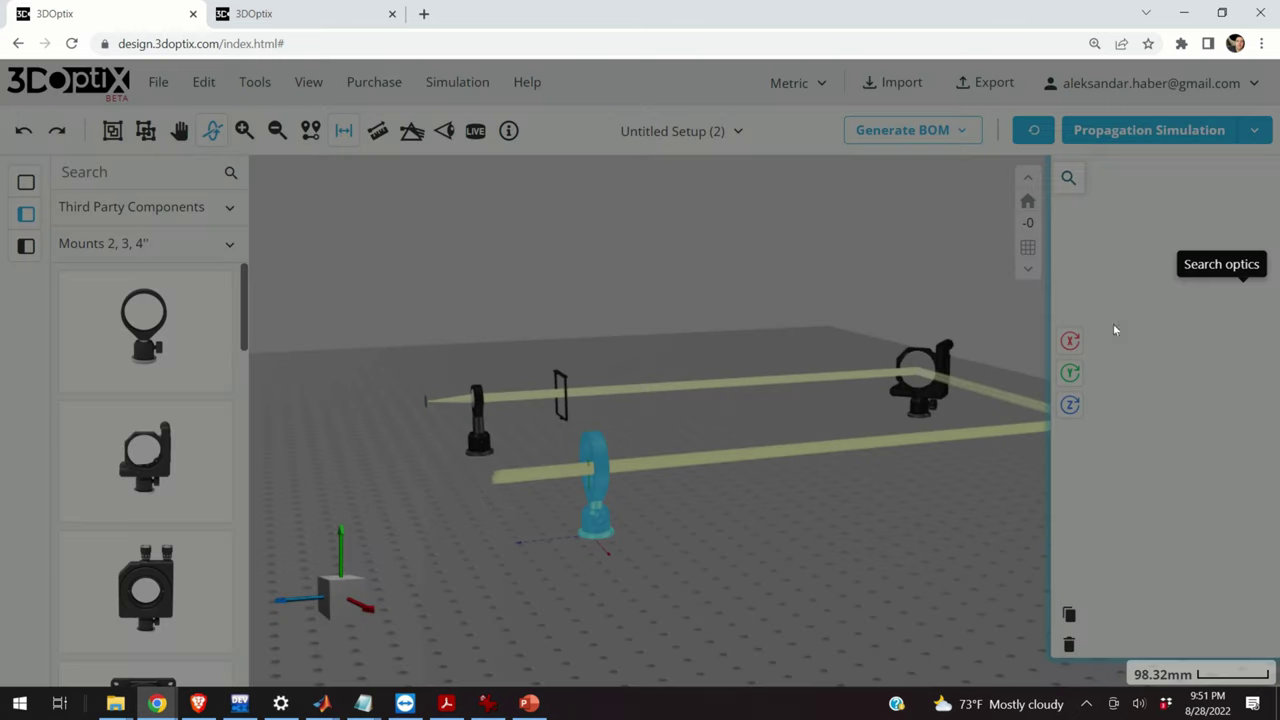
scroll(152, 287, "up", 3)
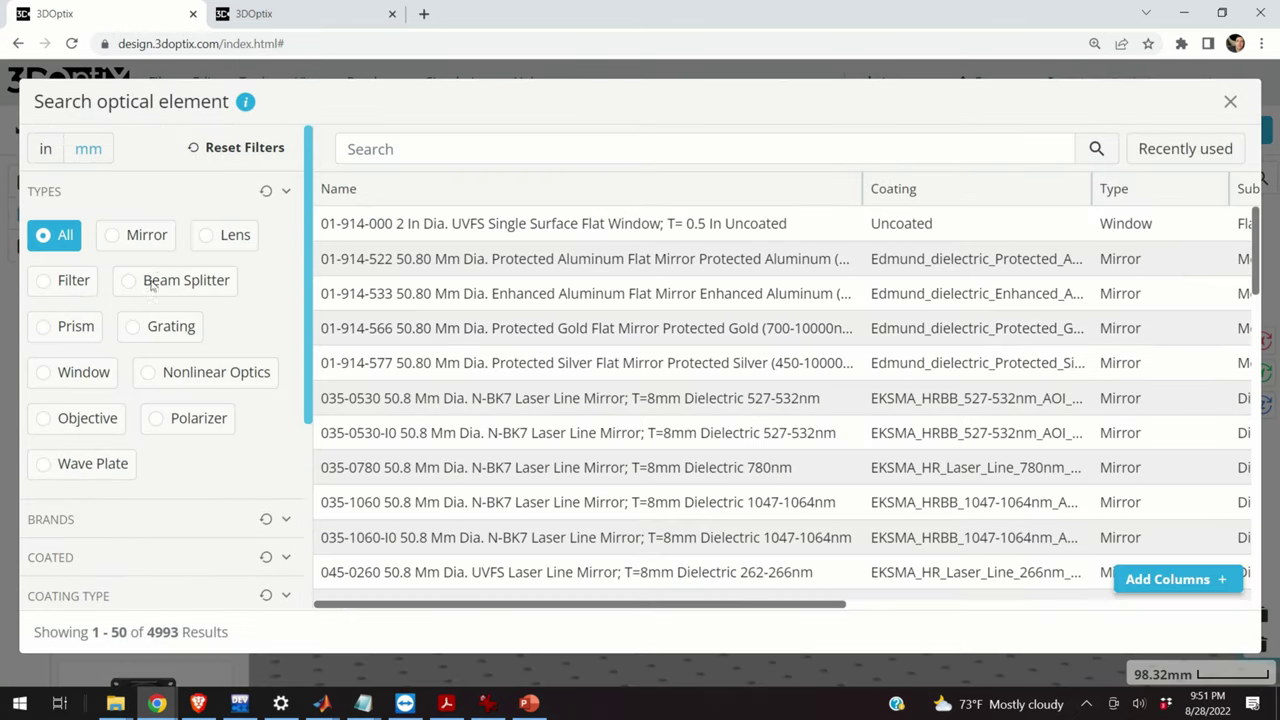
left_click(210, 234)
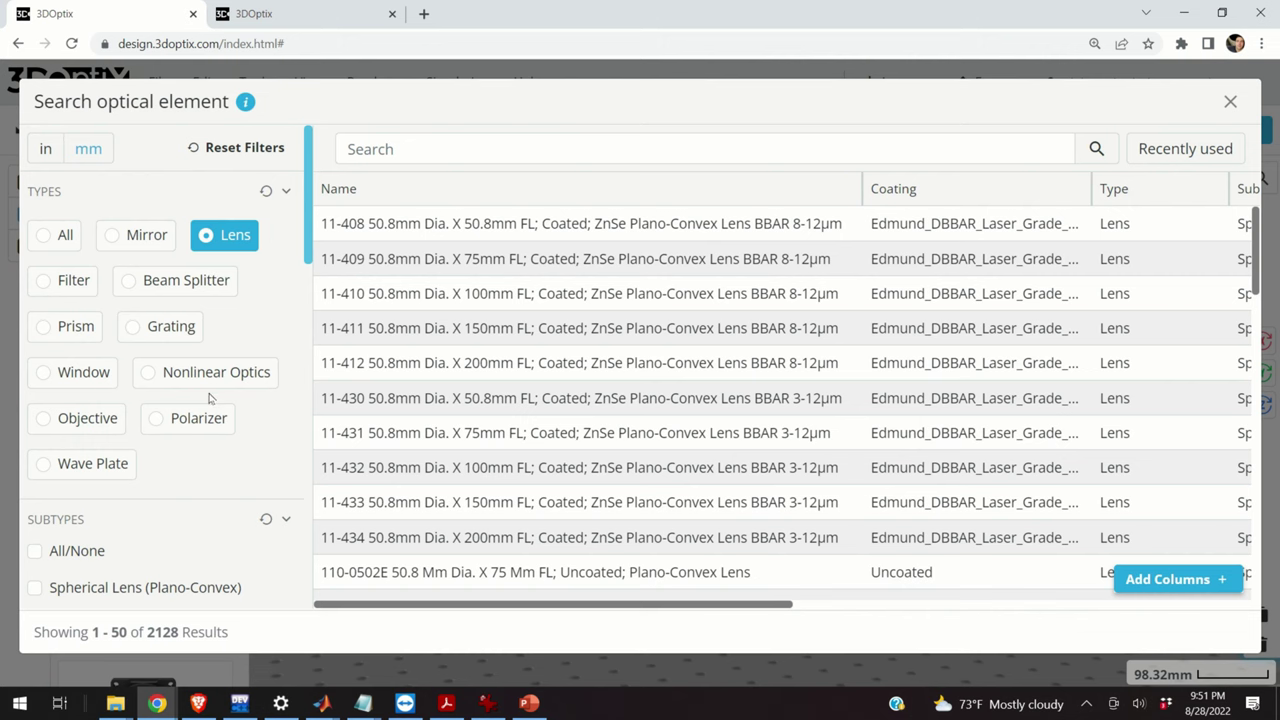
scroll(210, 398, "down", 4)
scroll(138, 367, "up", 1)
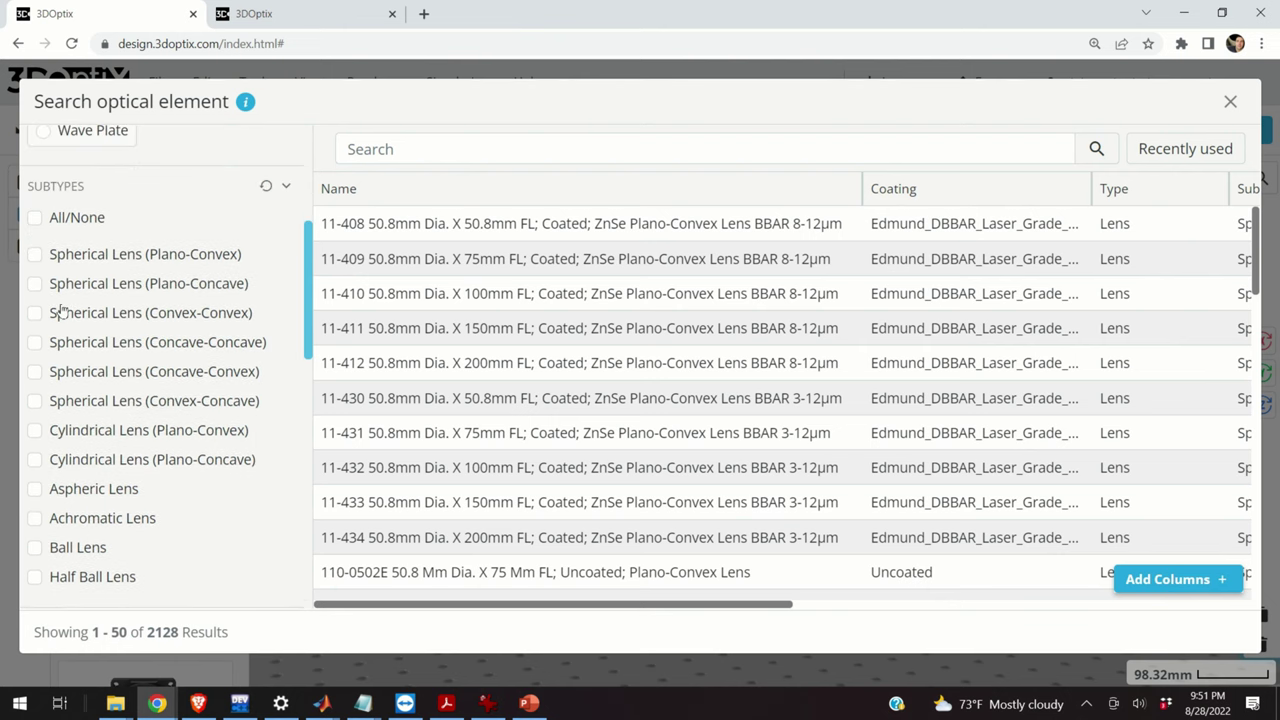
left_click(35, 256)
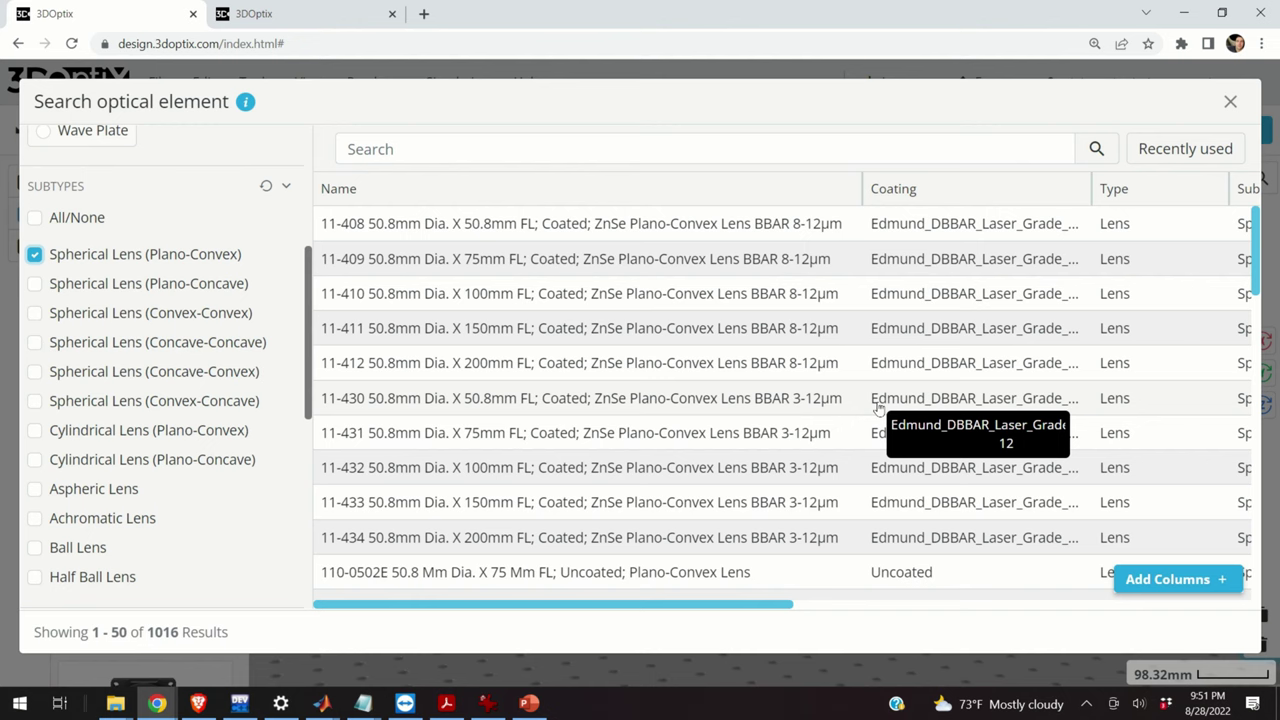
- Fit the mount with the 110-0505E 50.8 mm diameter, 100 mm FL, uncoated plano-convex lens
scroll(658, 362, "down", 3)
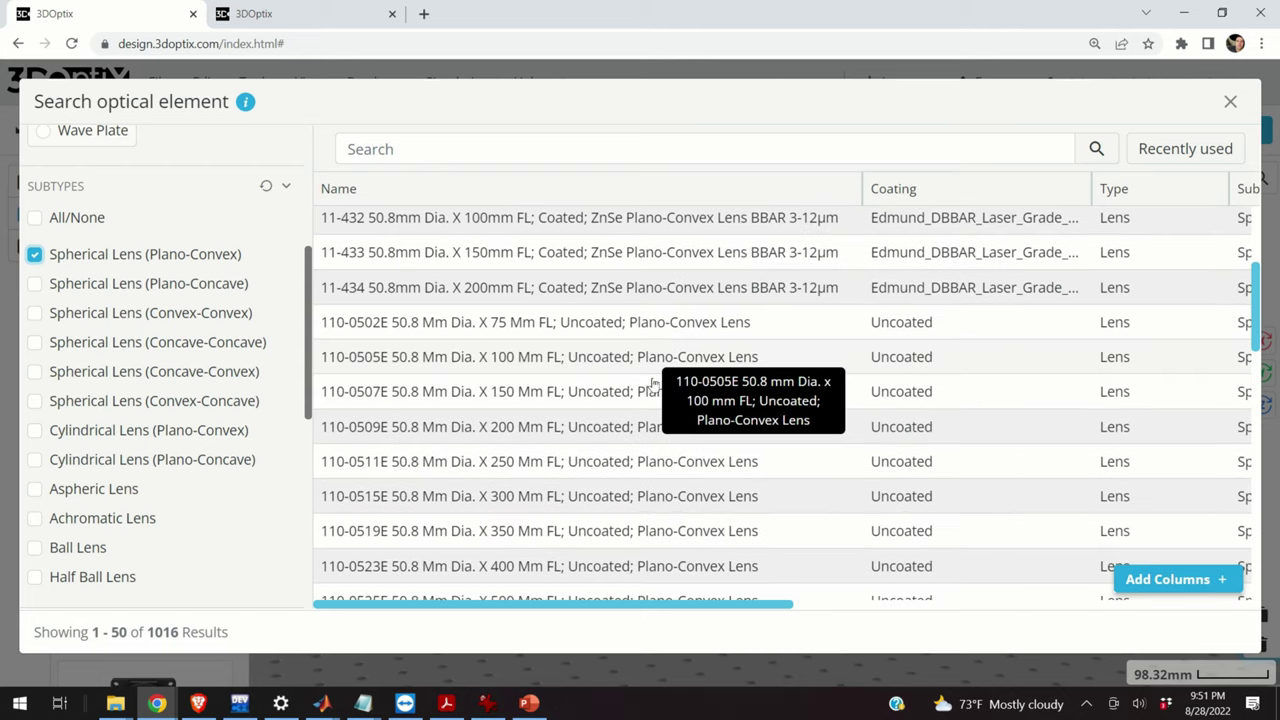
scroll(640, 466, "up", 1)
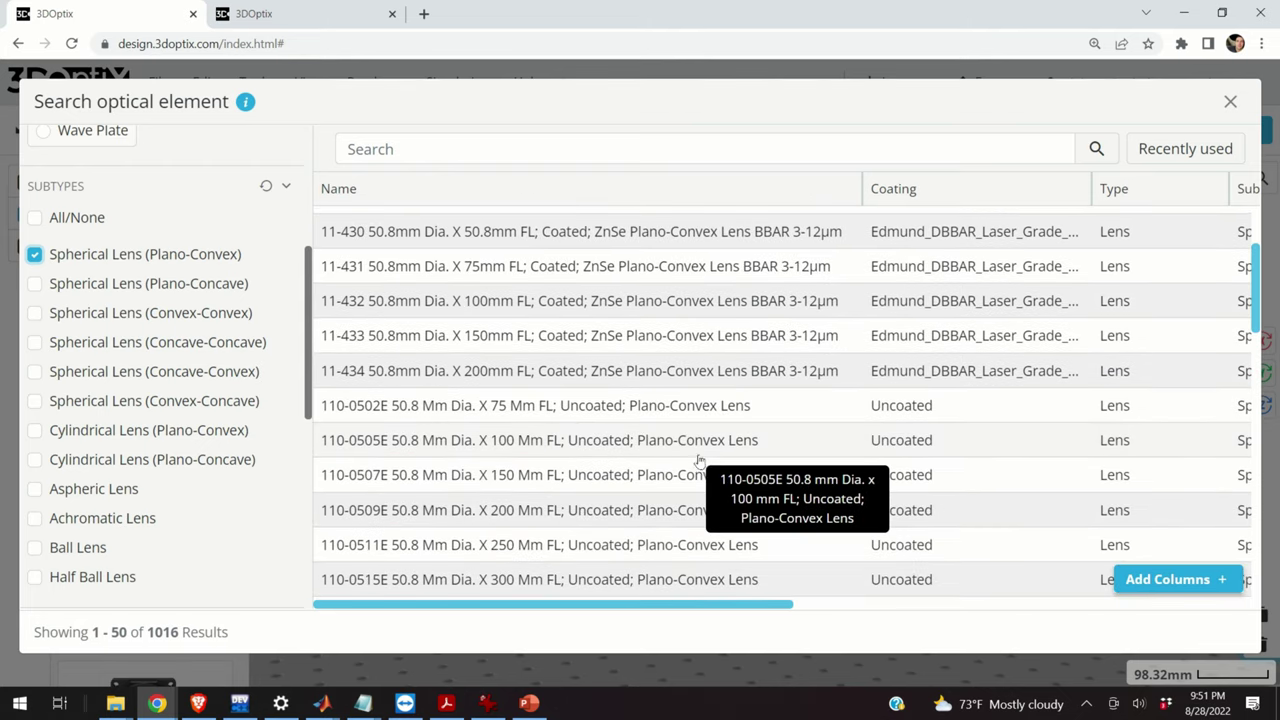
scroll(670, 466, "down", 1)
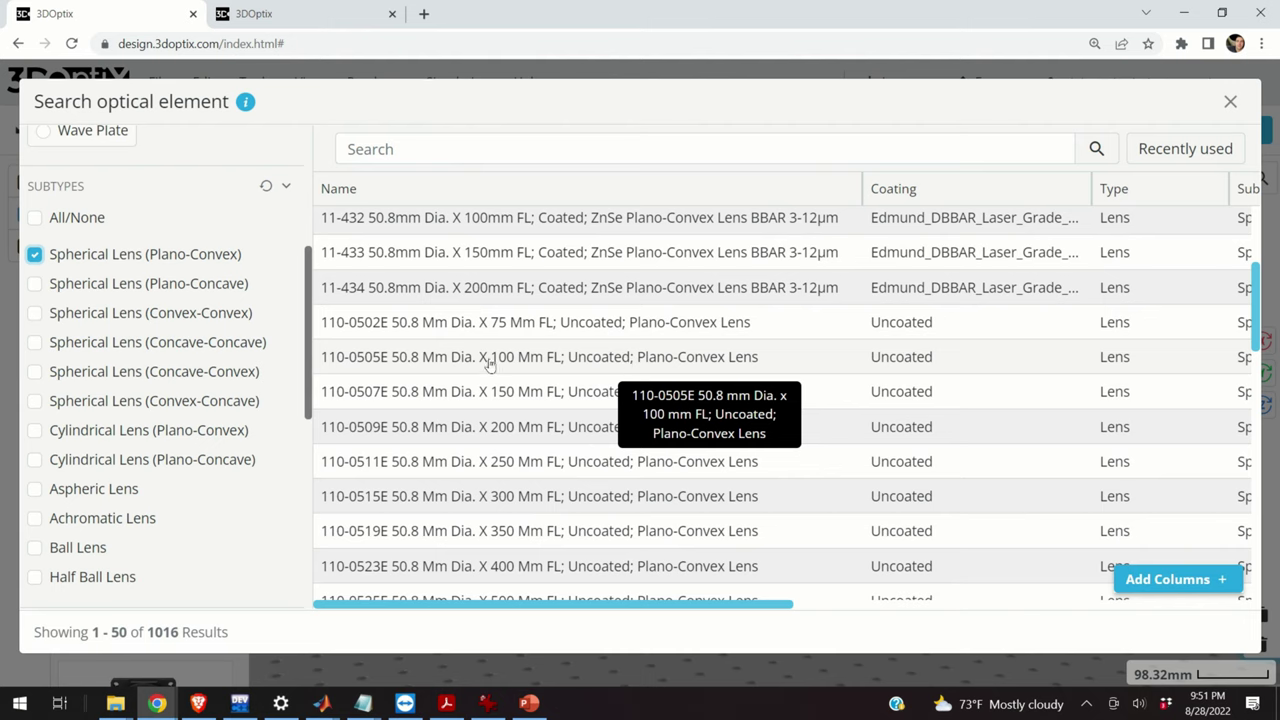
left_click(548, 358)
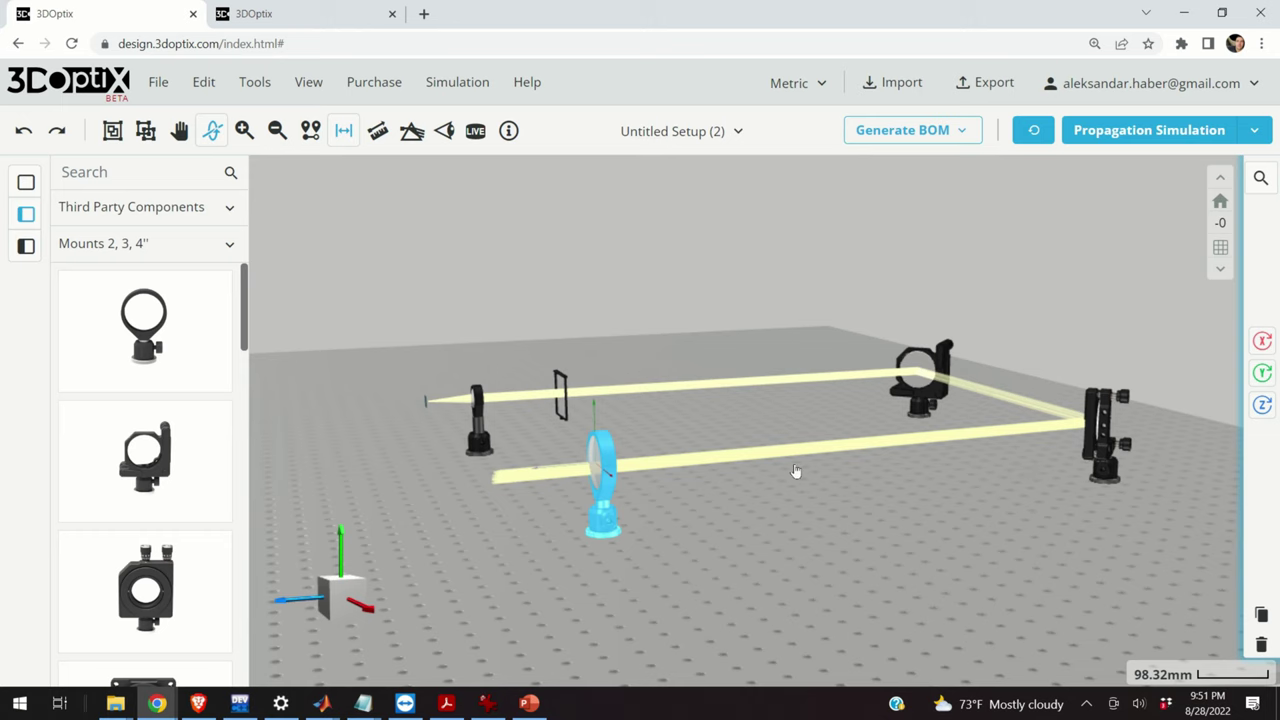
- Rerun the propagation simulation and view the beam passing through the newly fitted lens
left_click(648, 509)
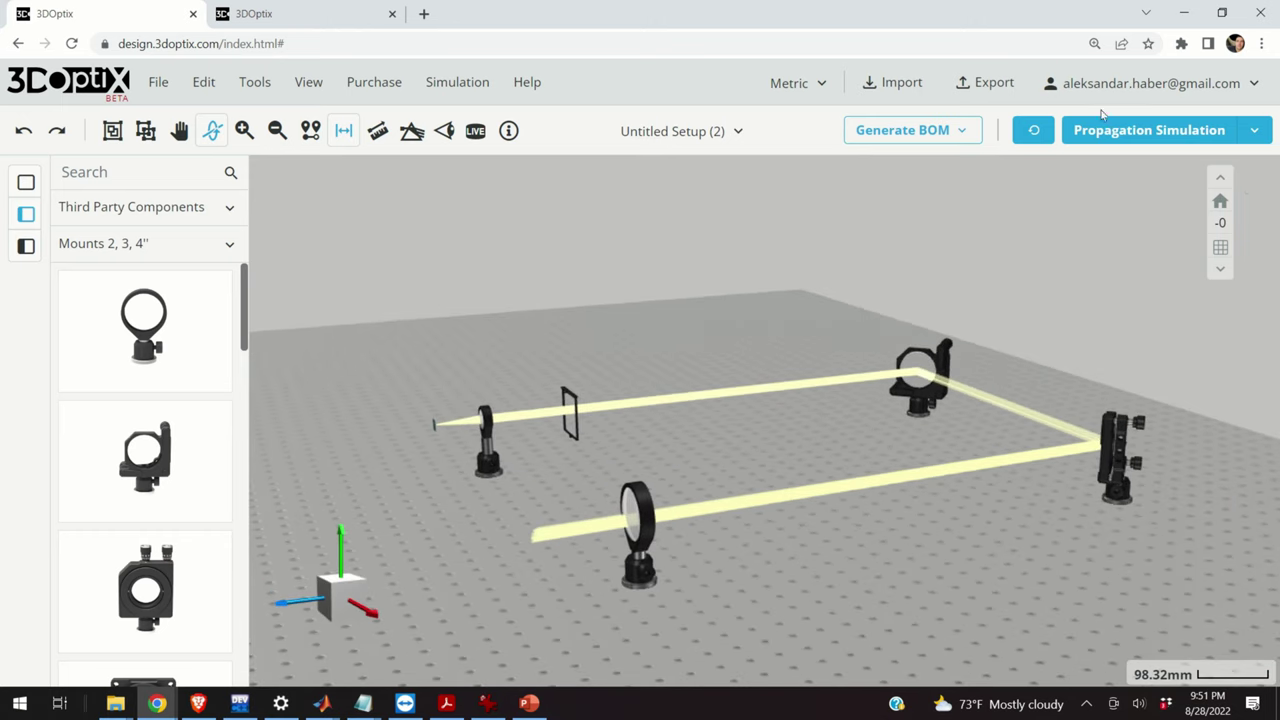
left_click(1130, 128)
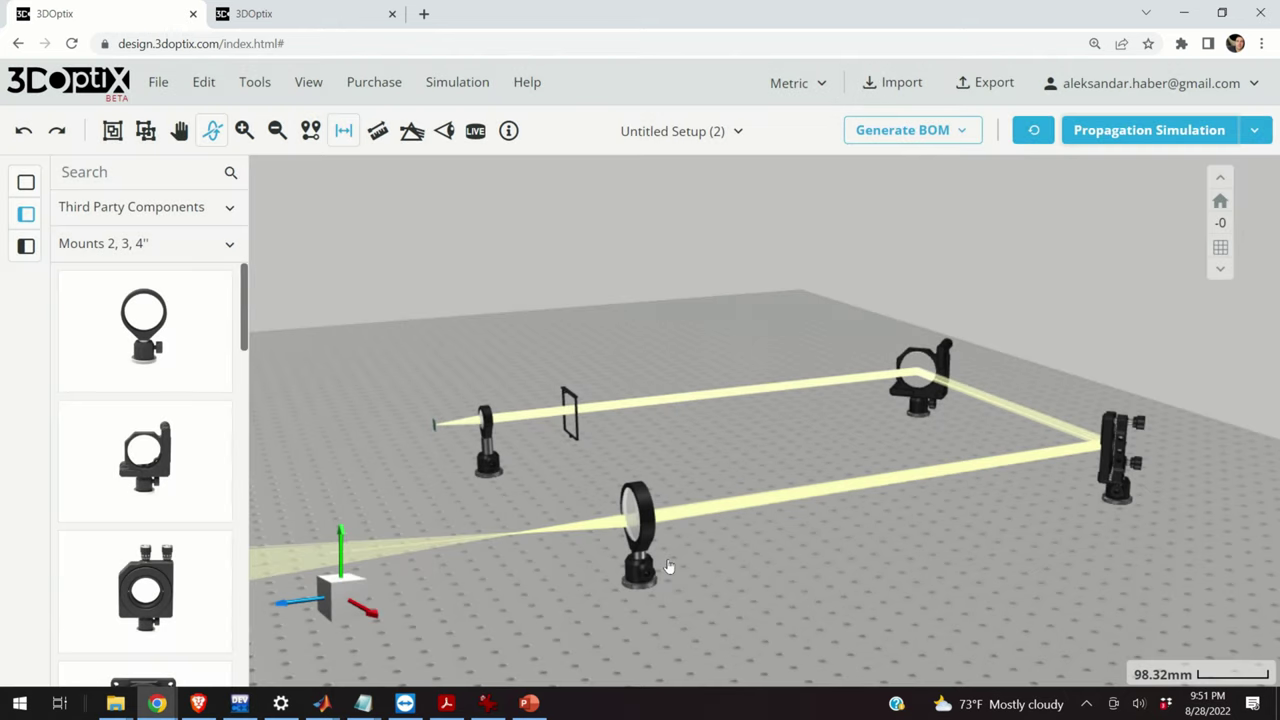
mouse_move(666, 563)
left_mouse_down()
mouse_move(641, 544)
mouse_move(723, 557)
mouse_move(660, 560)
mouse_move(600, 503)
left_mouse_up()
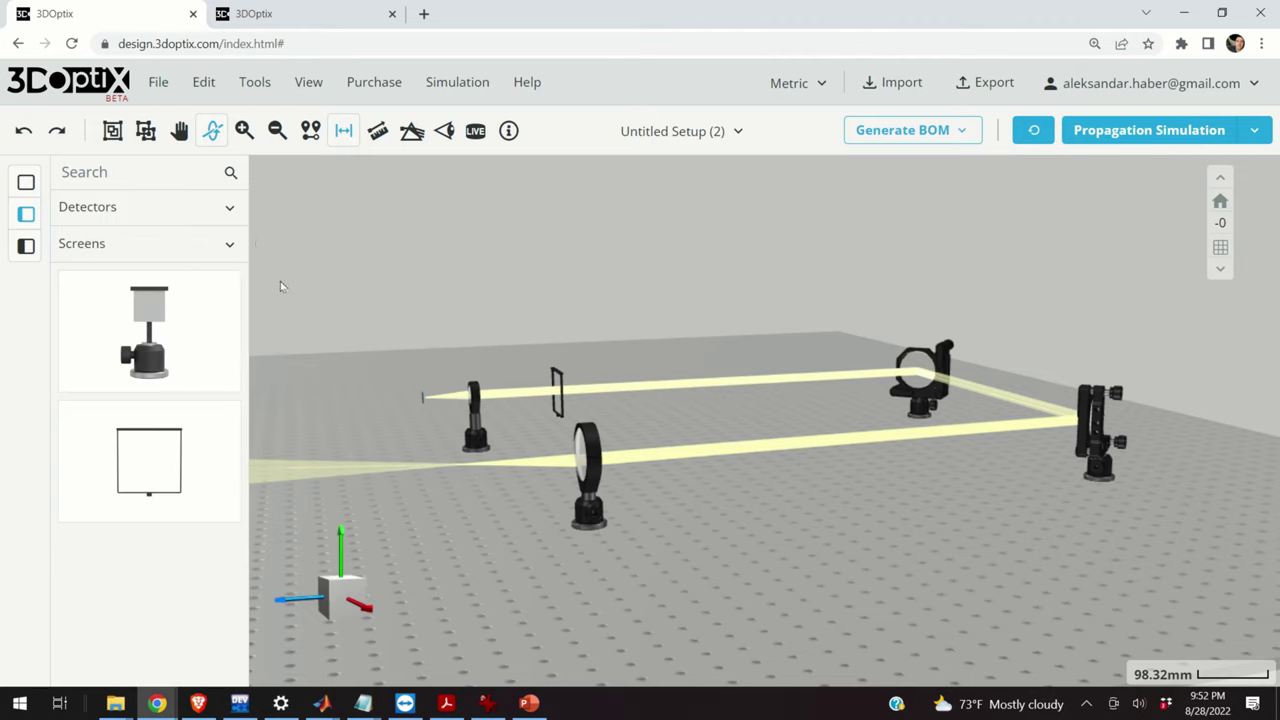
- Add a D1010 3DOptix Detector from the Screens detectors to the table near the Ø2'' lens
left_click(229, 212)
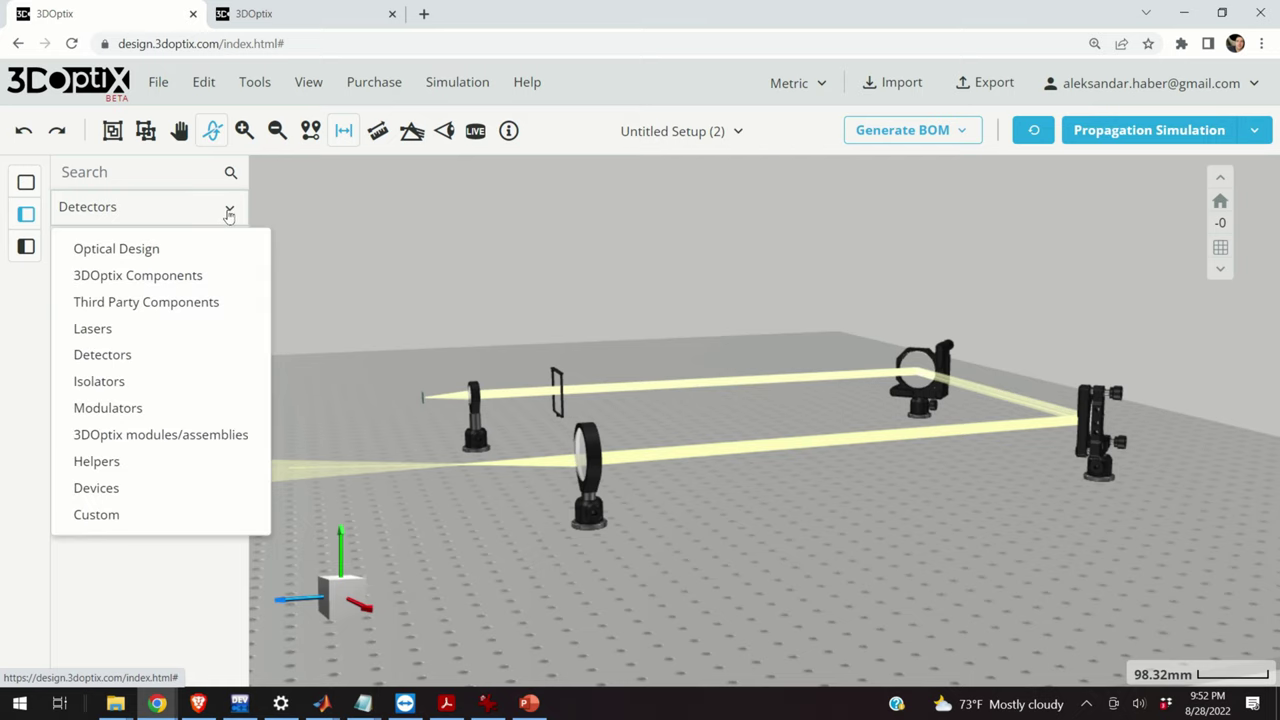
left_click(146, 363)
left_click(231, 250)
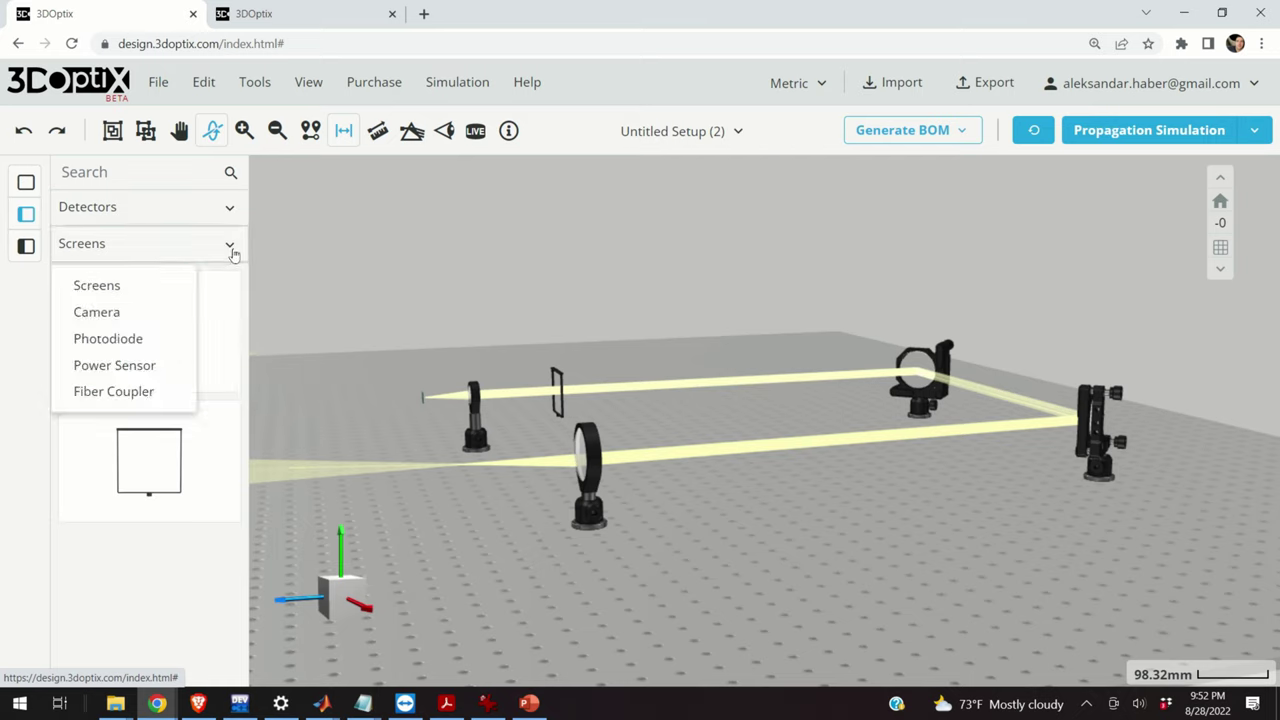
left_click(142, 290)
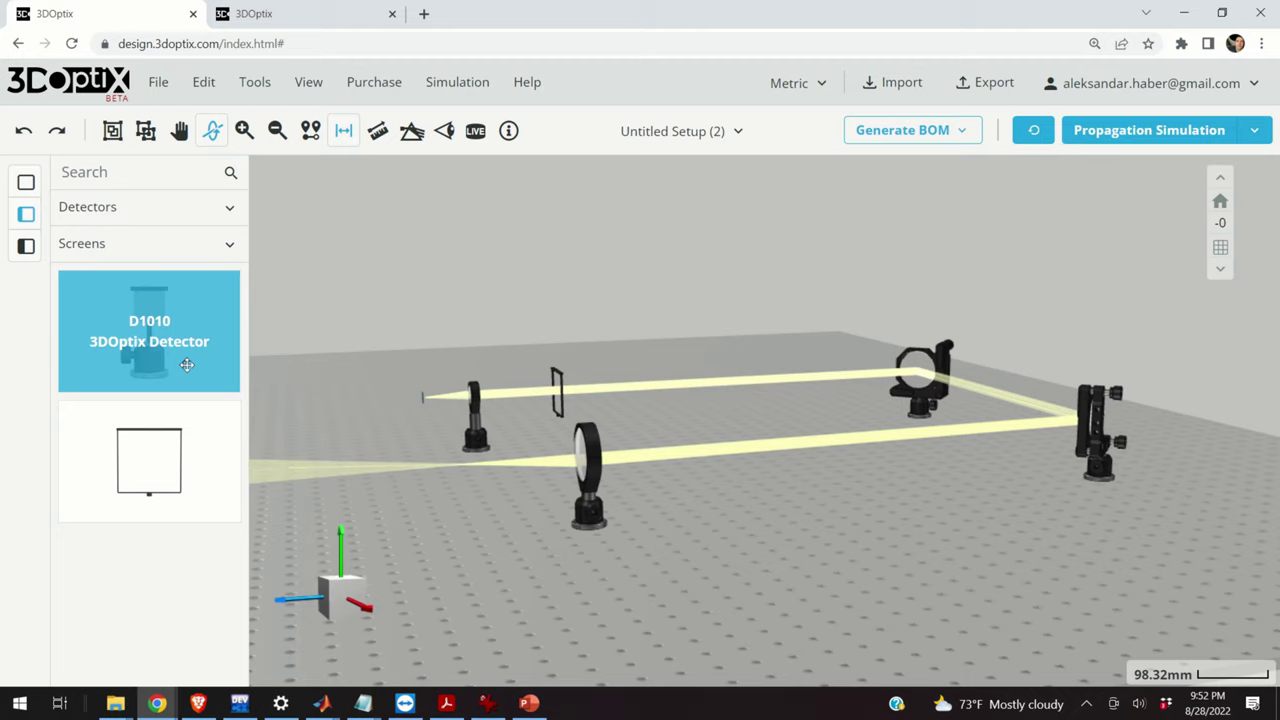
left_click_drag(198, 371, 663, 547)
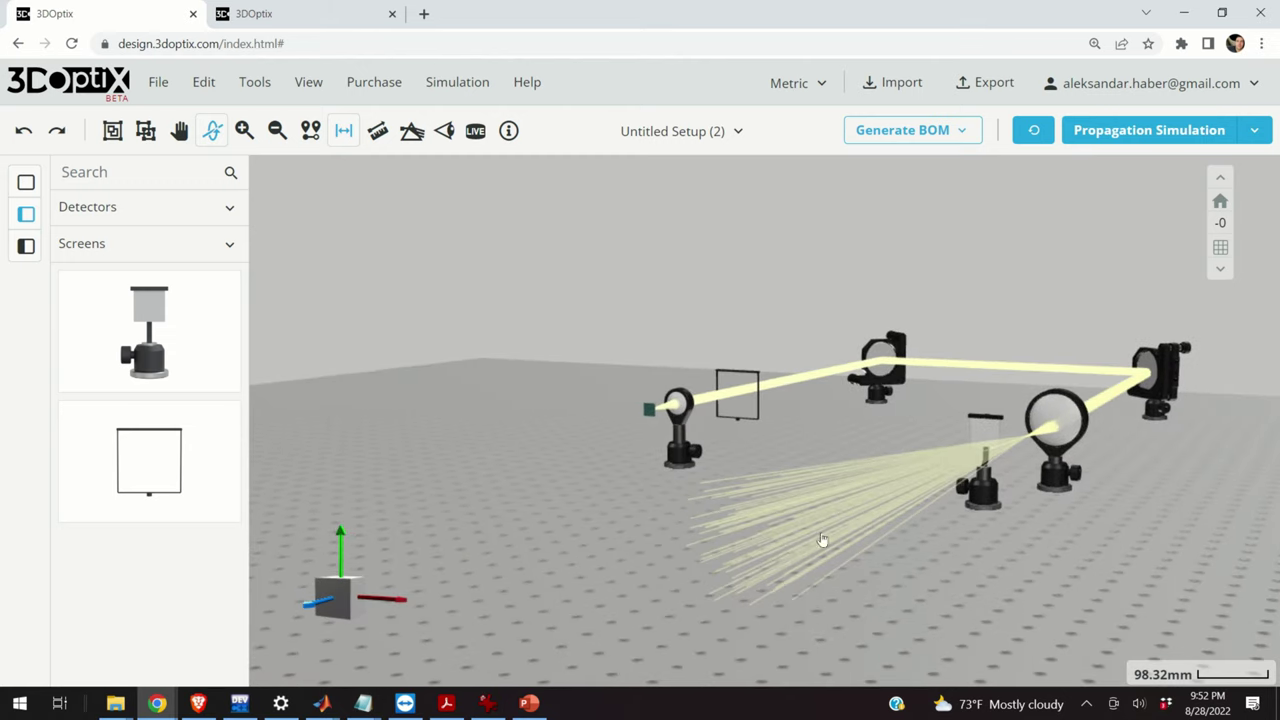
- Move the D1010 detector into the beam leaving the Ø2'' lens, near its focus
left_click_drag(1000, 495, 1014, 509)
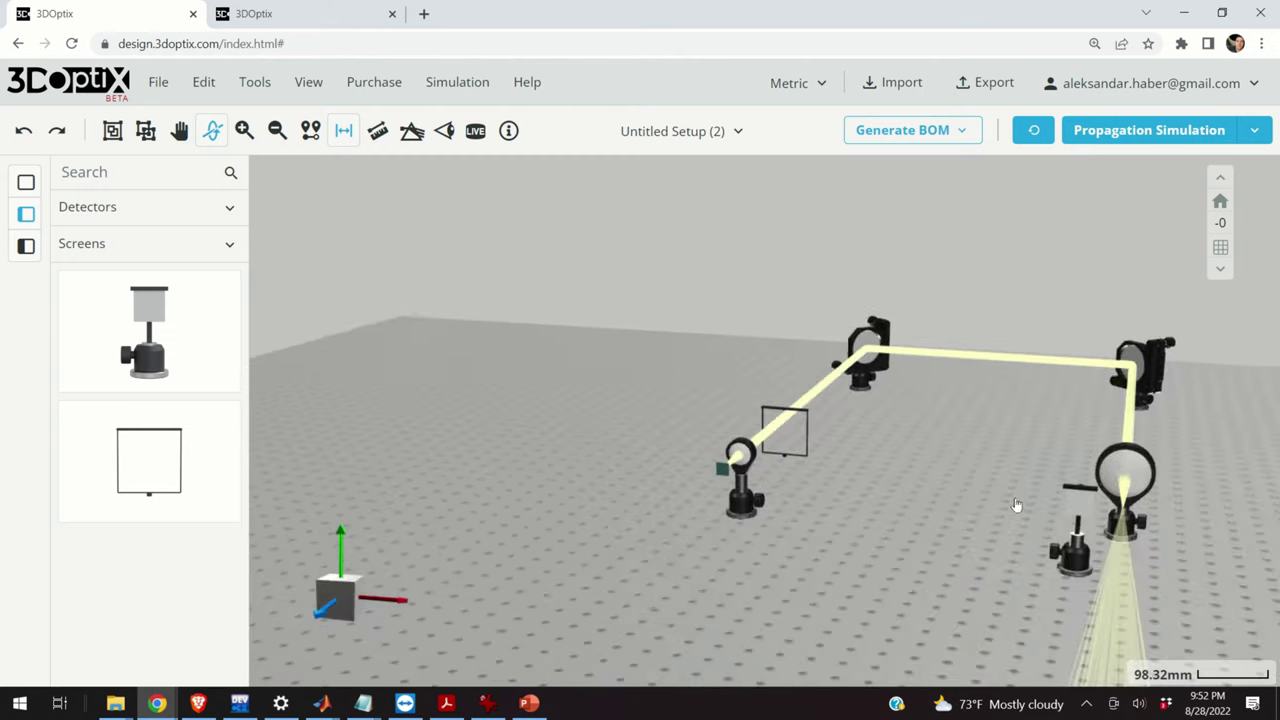
left_click(1088, 539)
left_click_drag(1094, 539, 1125, 543)
left_click_drag(1193, 577, 811, 523)
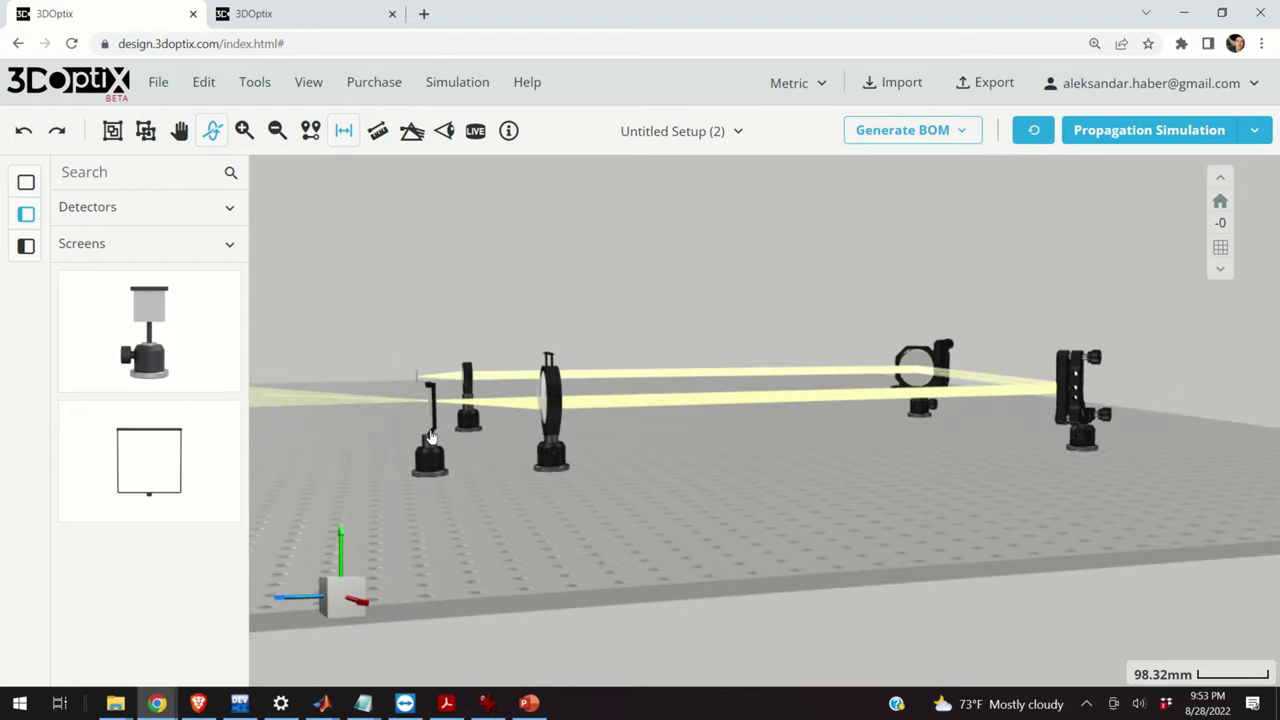
left_click_drag(444, 460, 415, 472)
- Set the D1010 detector's Y rotation to 180° so its screen faces the lens
left_click(320, 493)
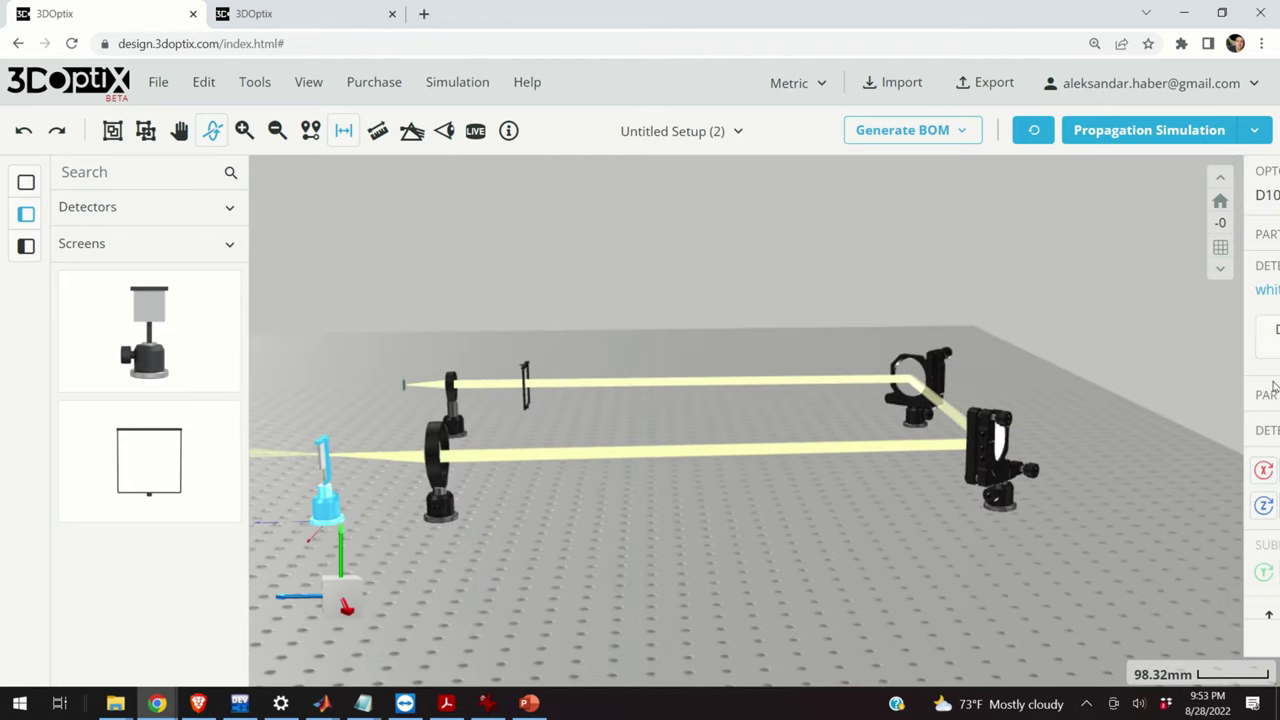
left_click(1220, 471)
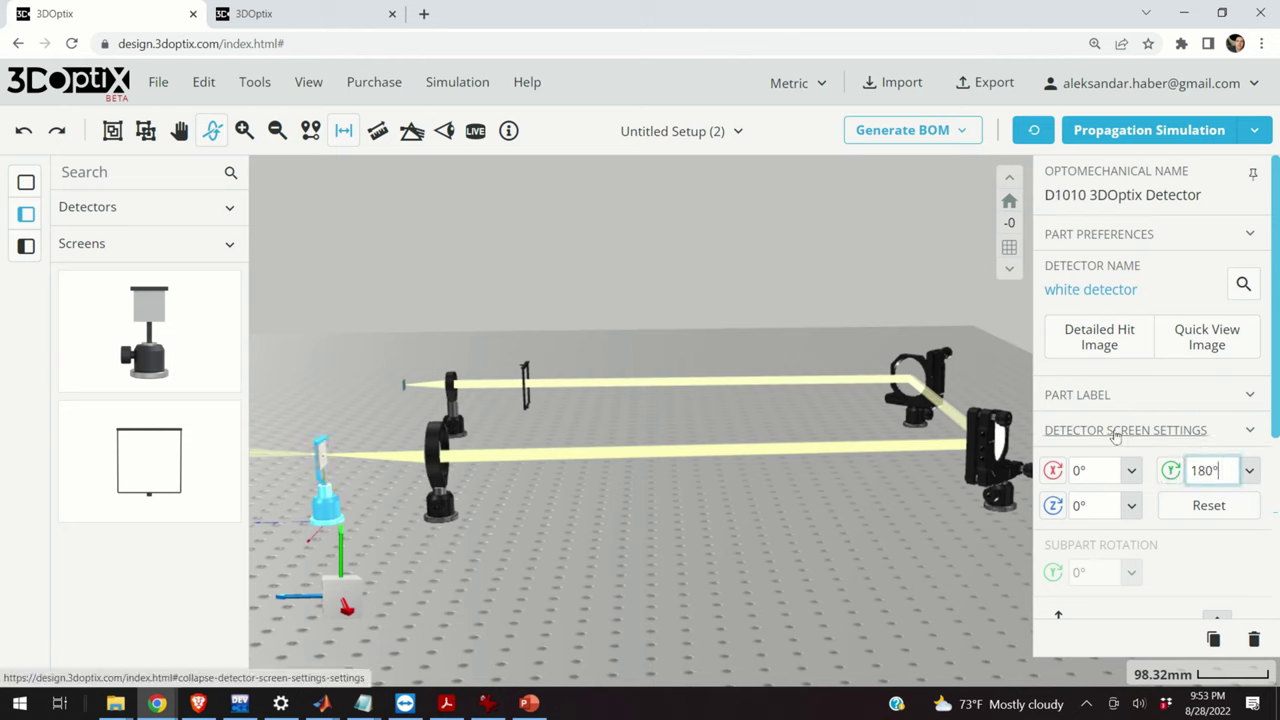
left_click(840, 329)
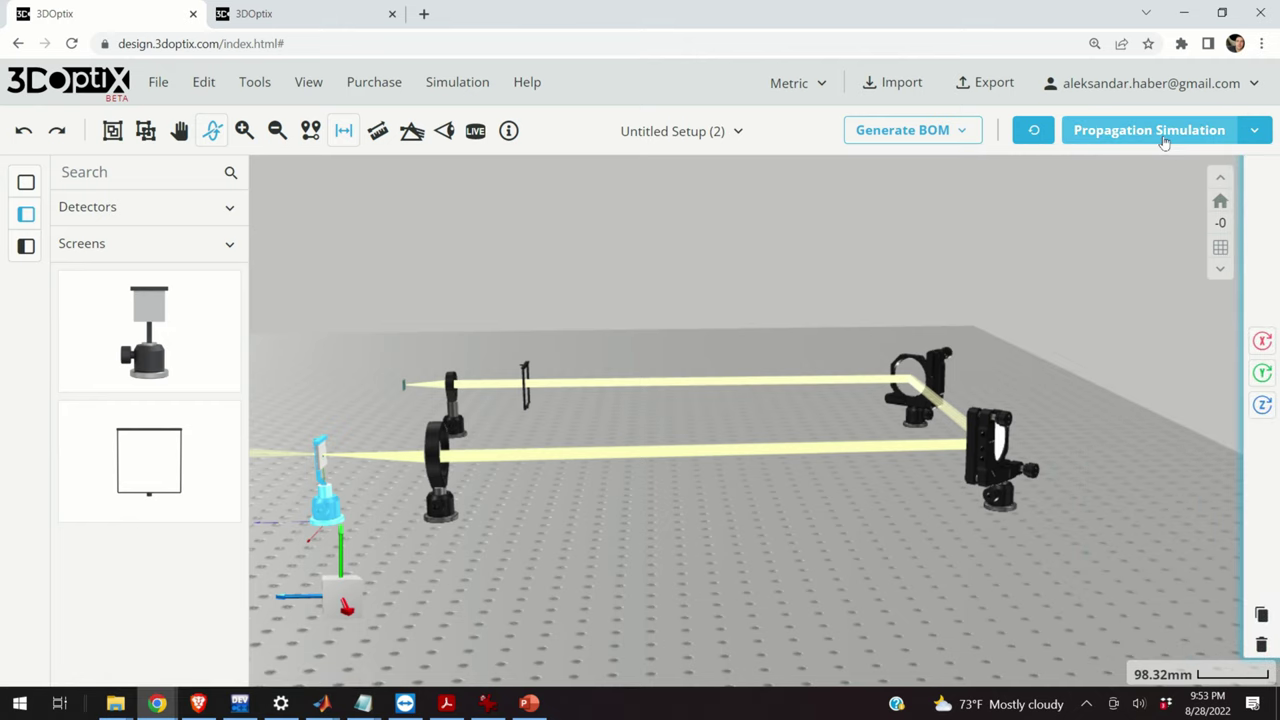
- Rerun the propagation simulation and open the D1010 detector's detailed hit image
left_click(1162, 133)
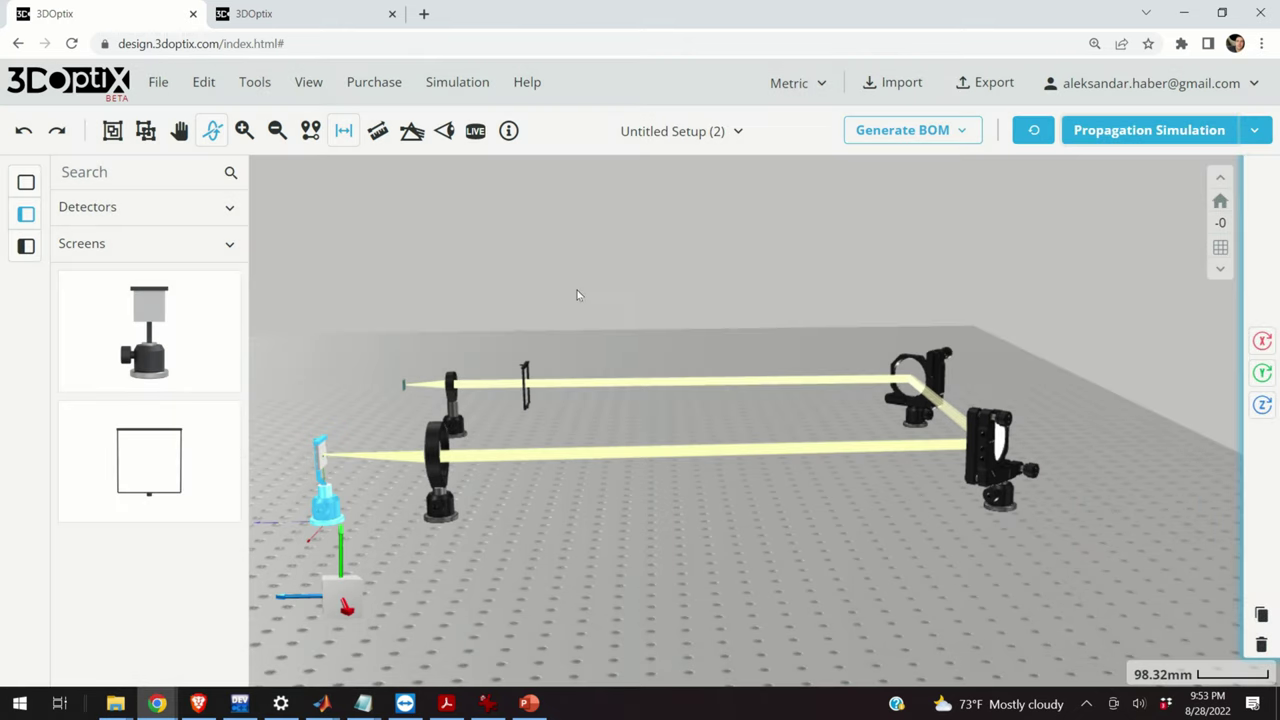
left_click_drag(386, 475, 310, 528)
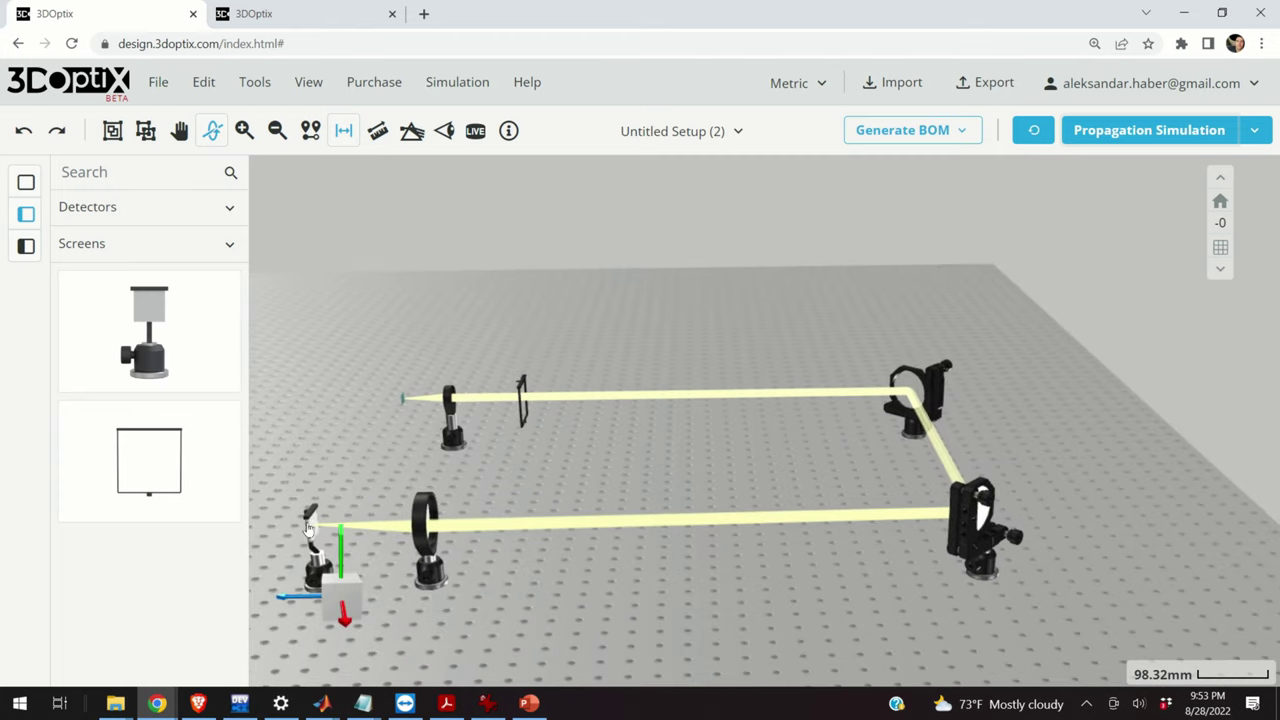
left_click(312, 530)
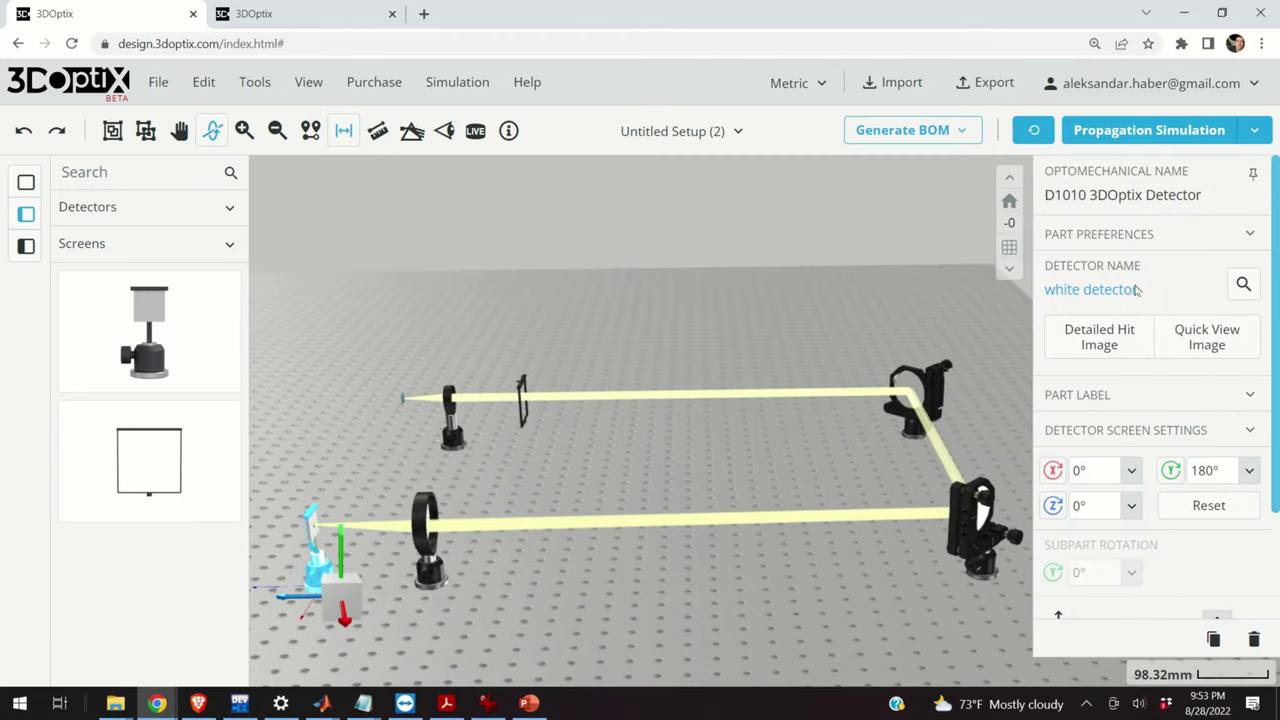
left_click(1100, 340)
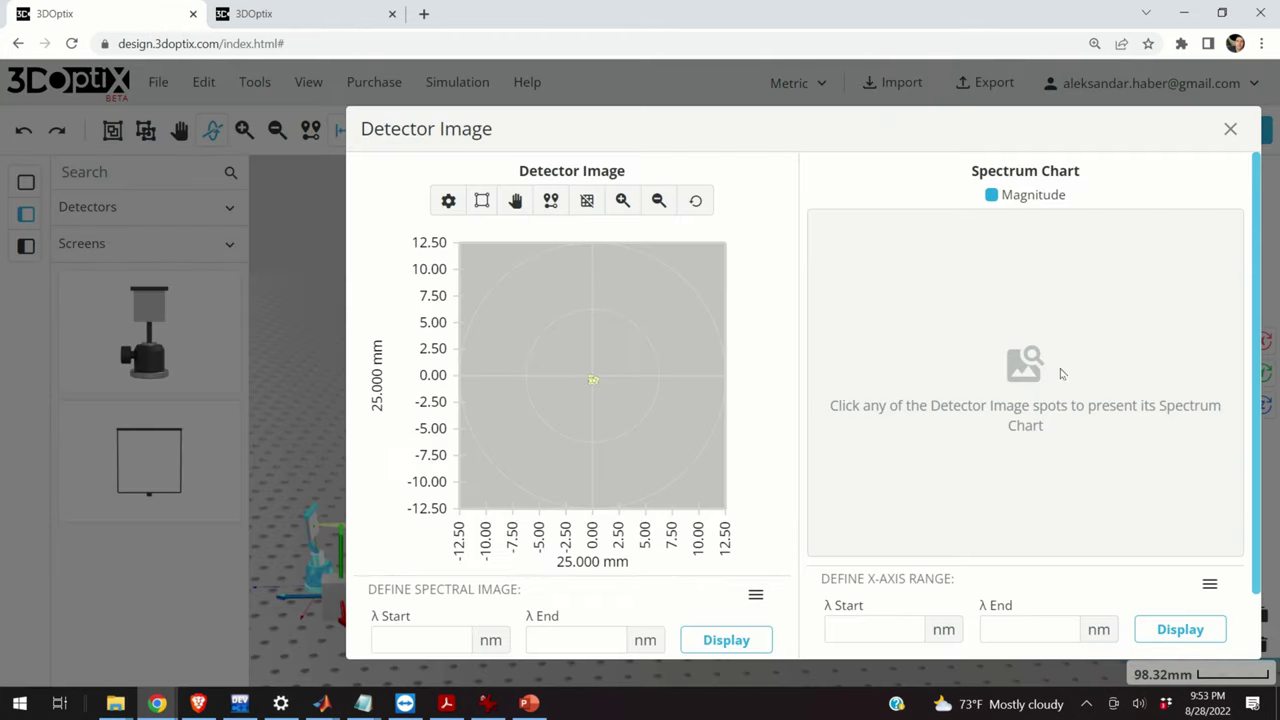